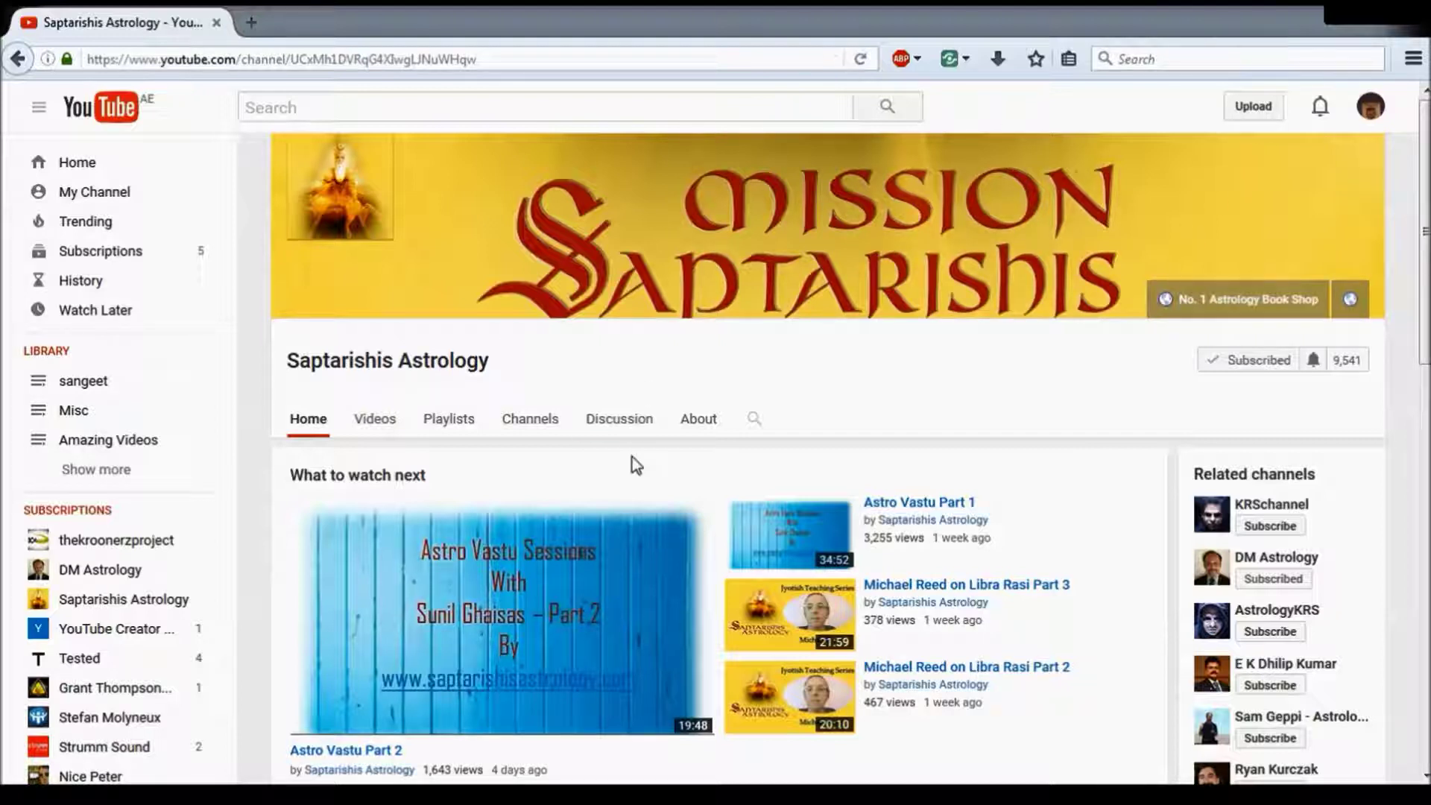
# - Open "Basics of Vedic Astrology - Karka (Cancer) [Hindi]" from the channel's uploaded videos and pause it
pyautogui.click(388, 432)
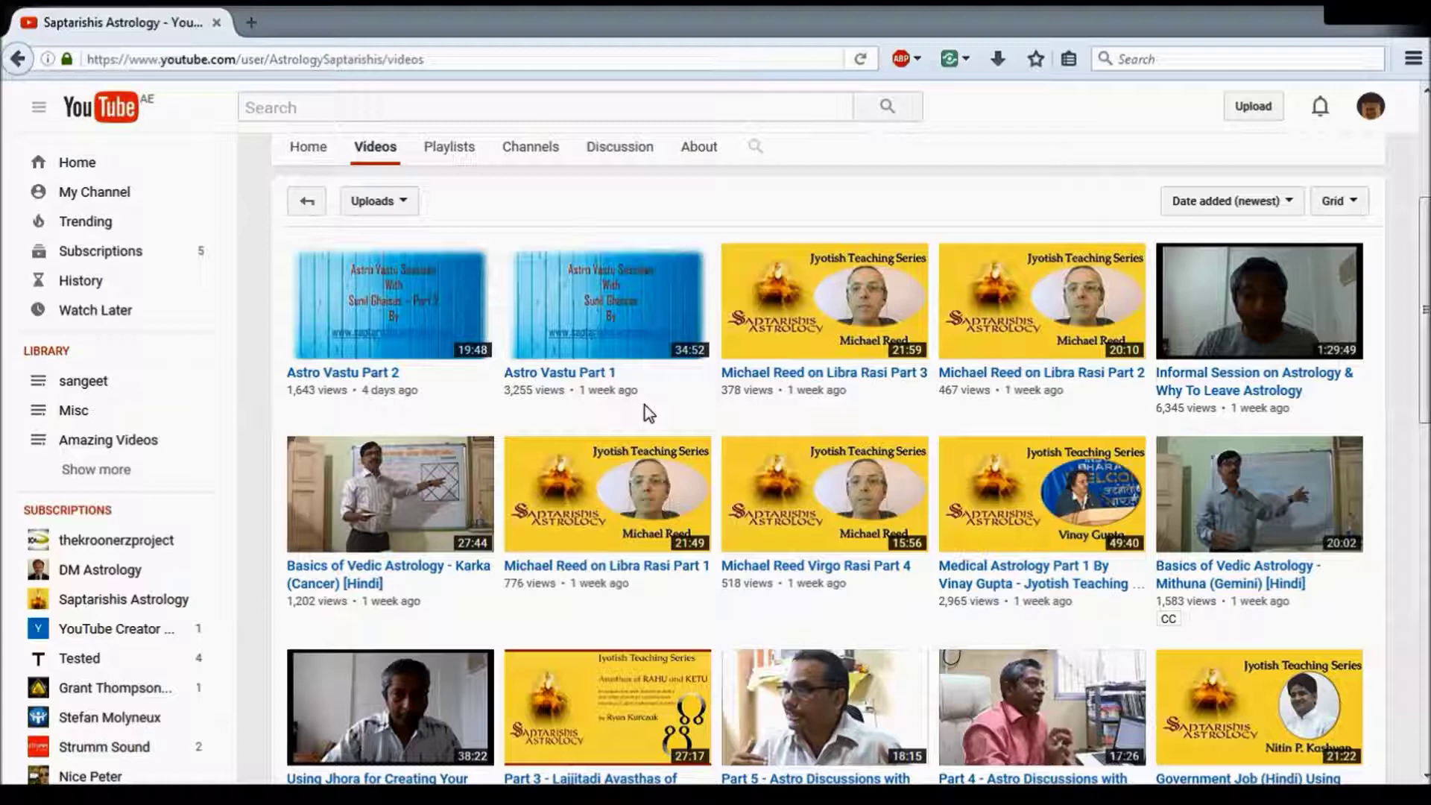
pyautogui.scroll(-1, 647, 415)
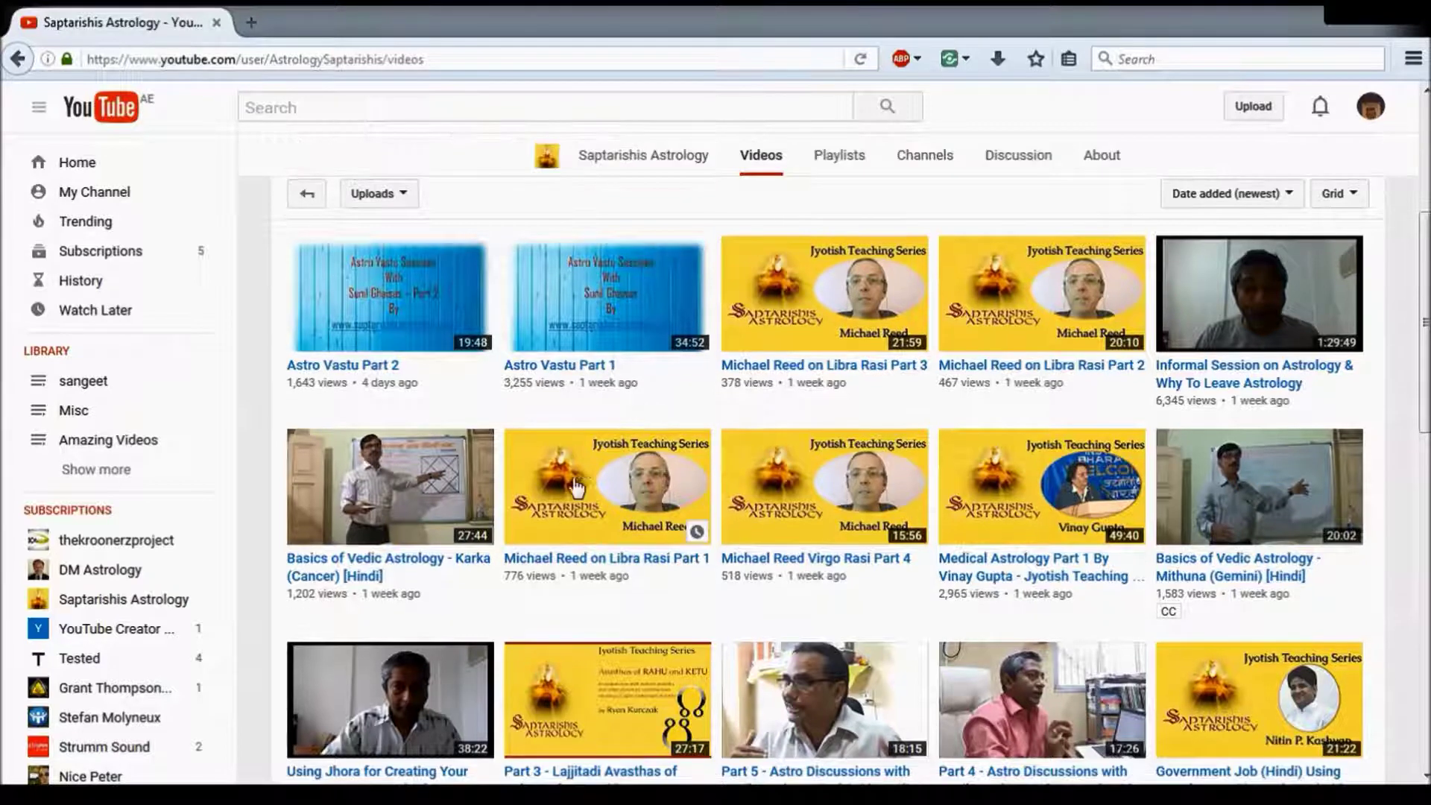
pyautogui.click(460, 572)
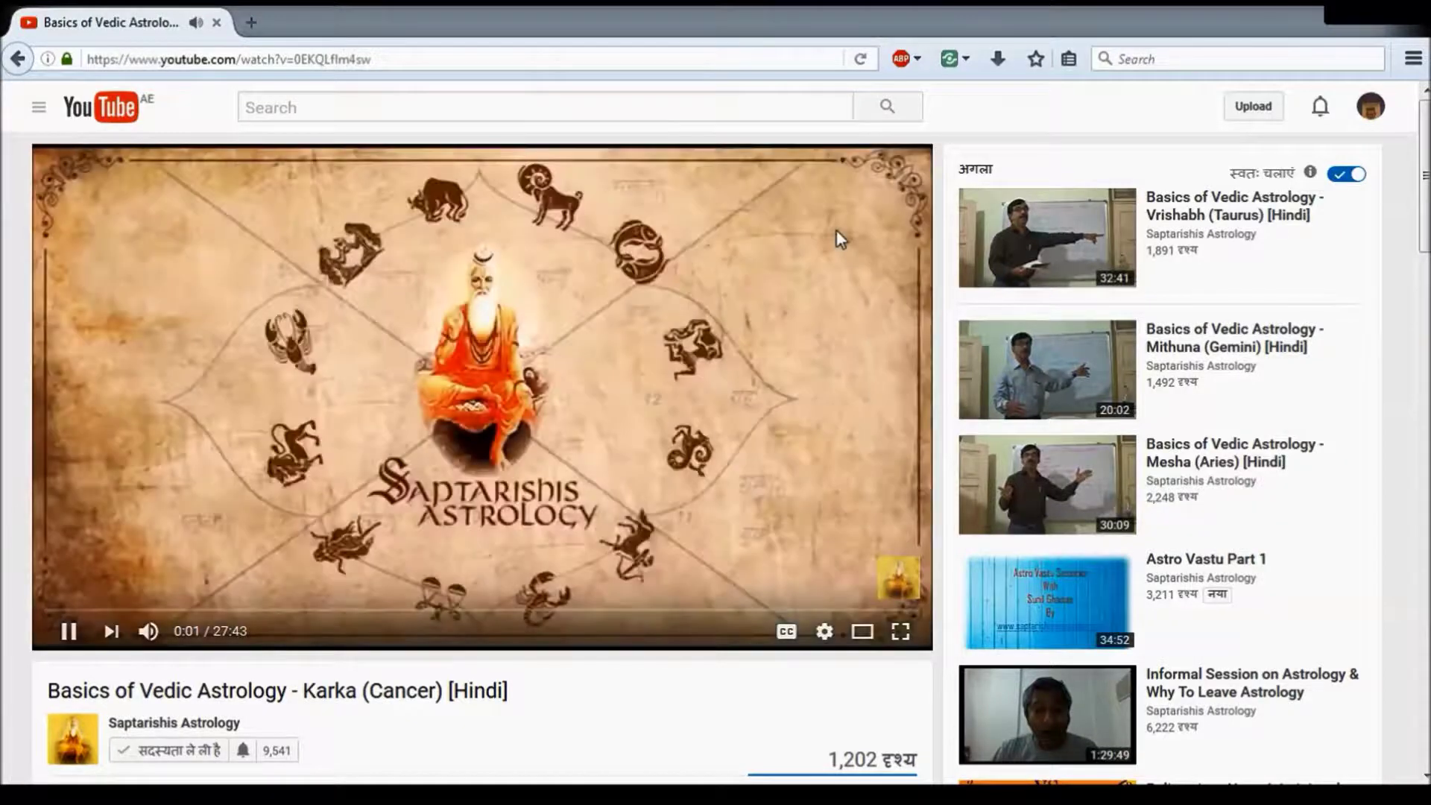
pyautogui.click(679, 376)
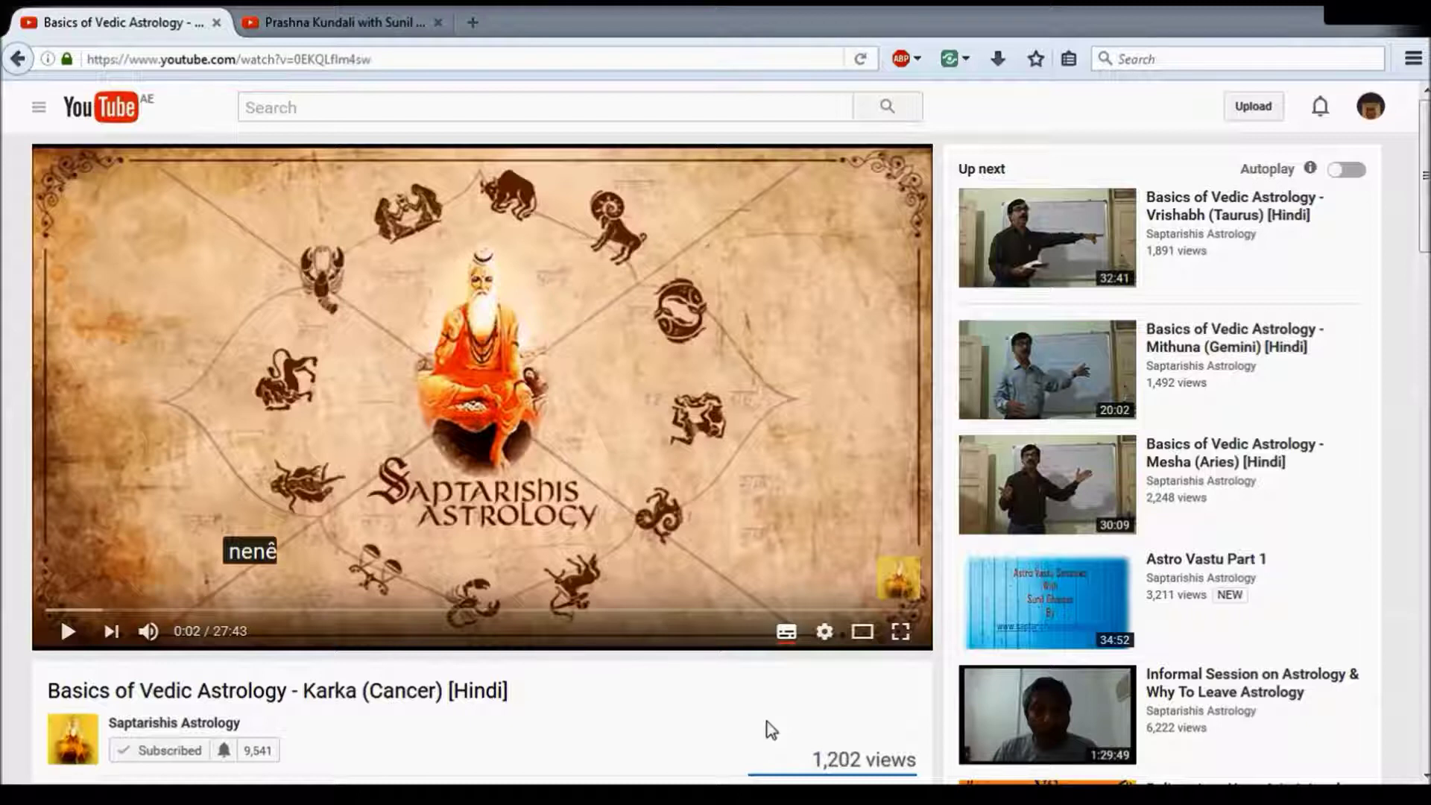
# - Open the add-subtitles page from the video's subtitle settings and choose English as the subtitle language
pyautogui.click(787, 632)
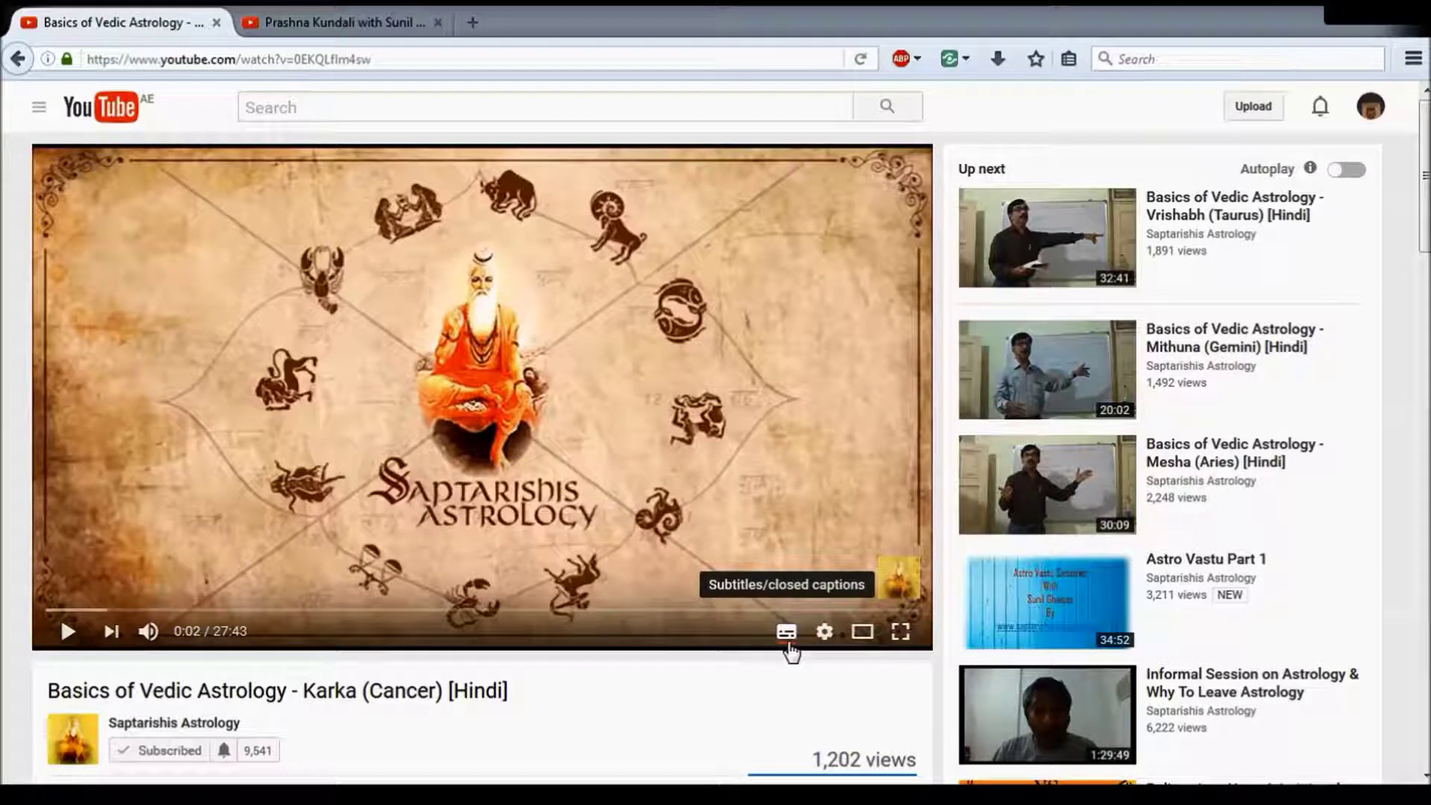
pyautogui.click(789, 646)
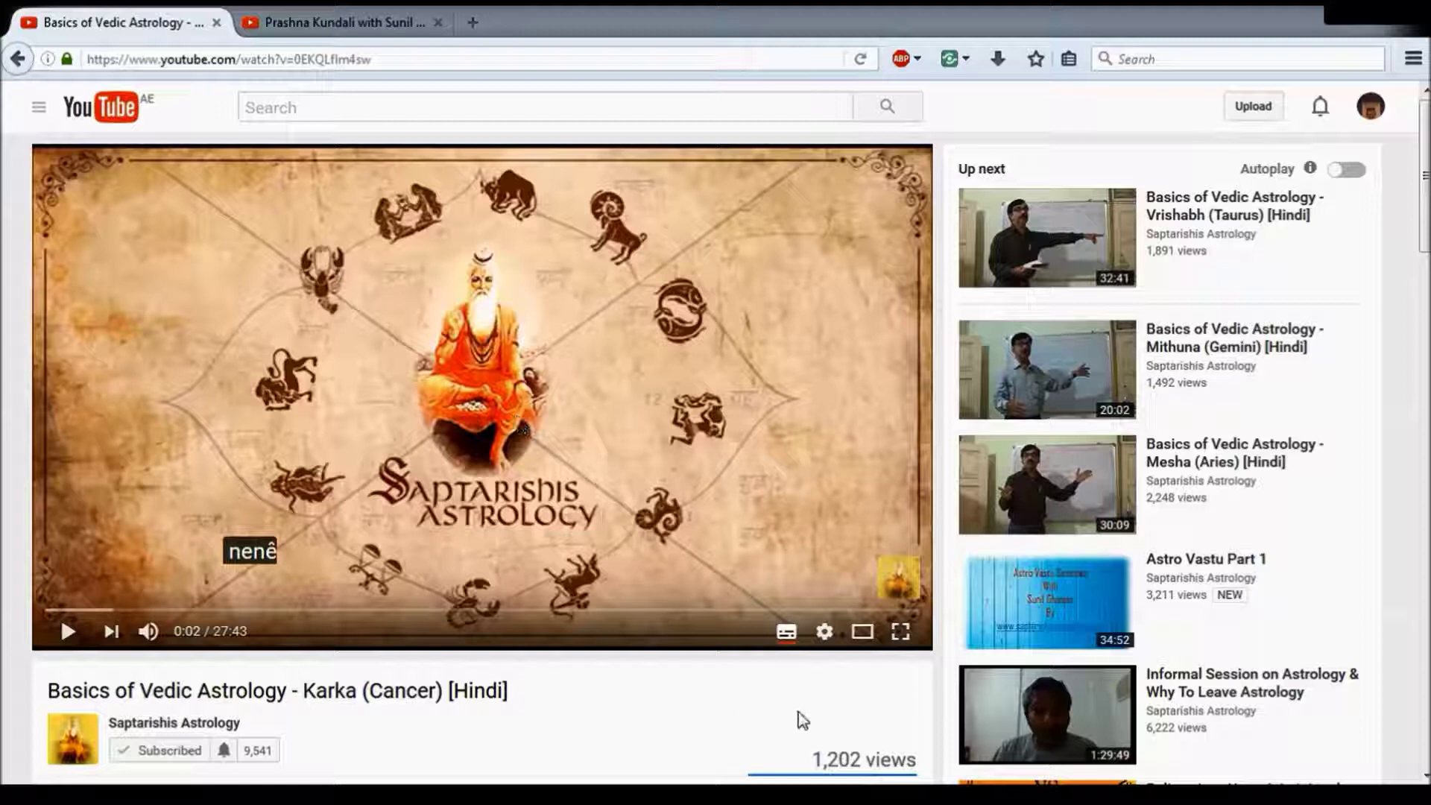
pyautogui.click(825, 633)
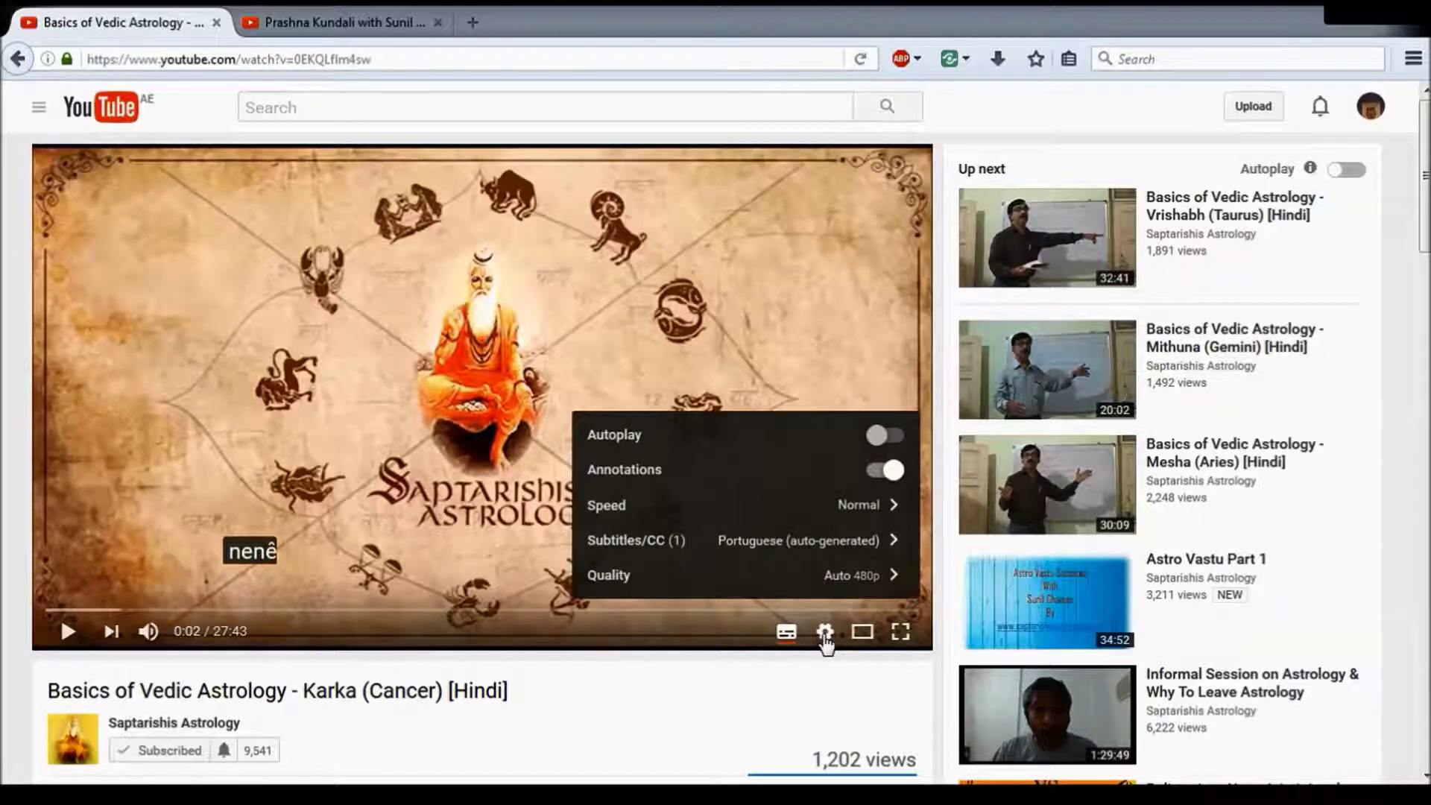
pyautogui.click(855, 551)
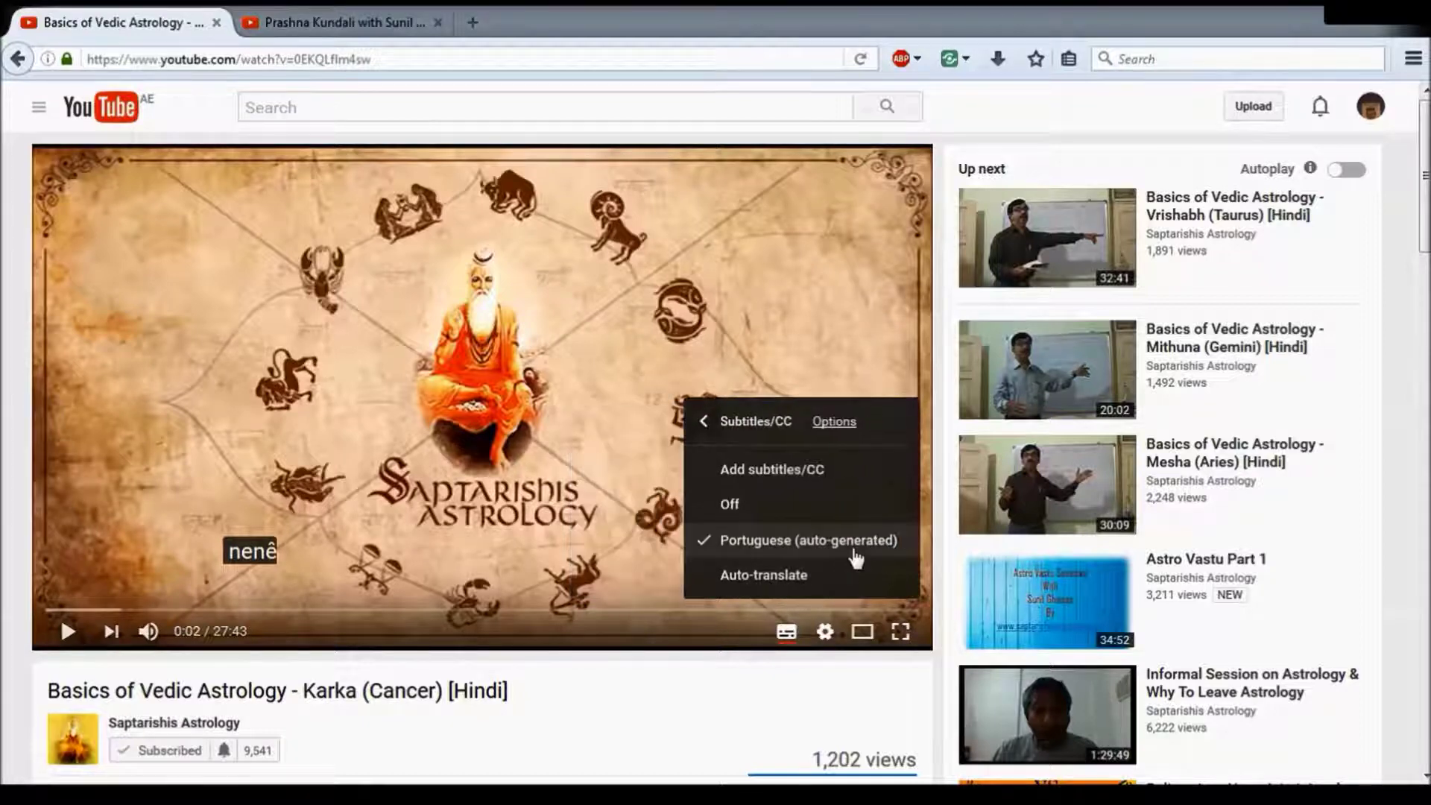
pyautogui.click(858, 477)
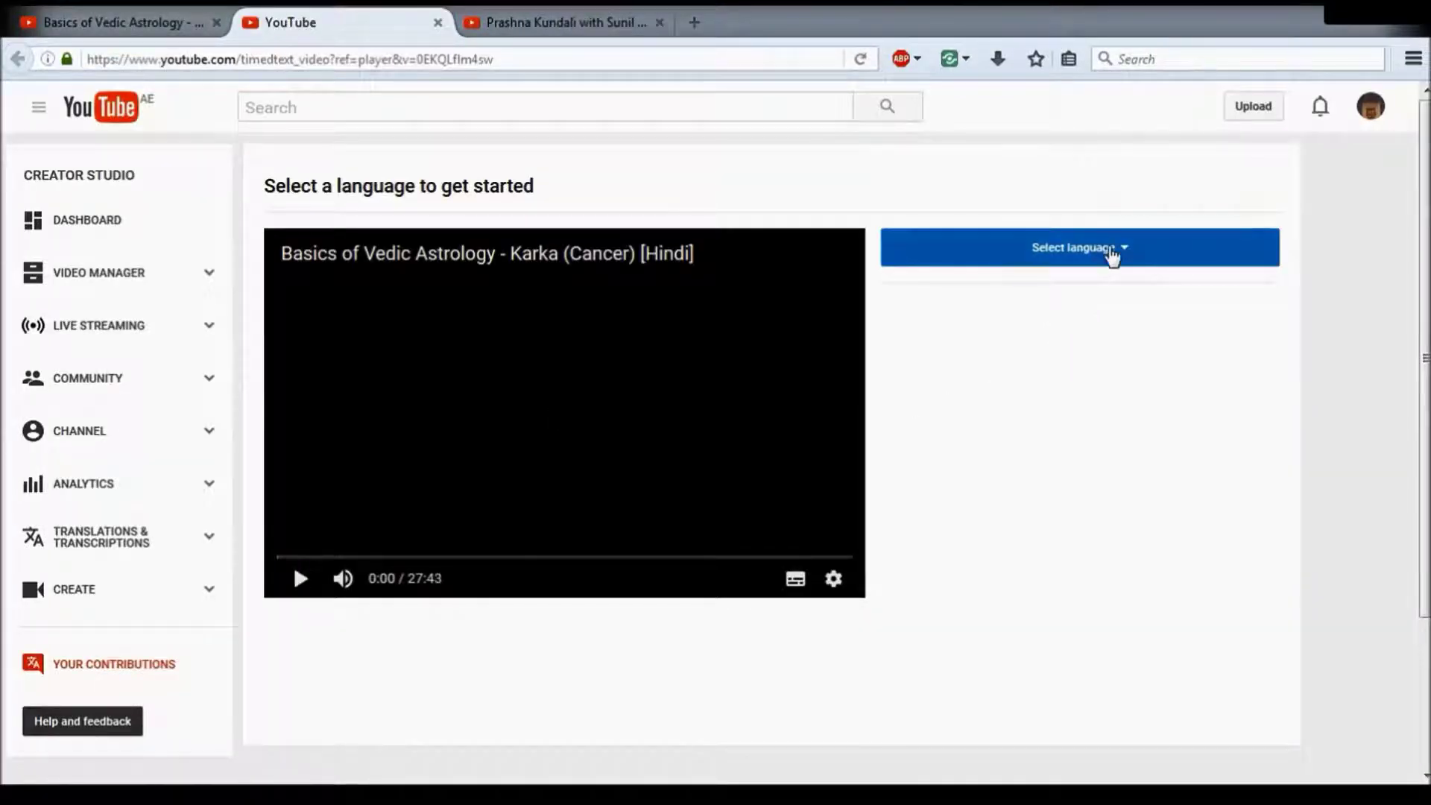
pyautogui.click(1110, 254)
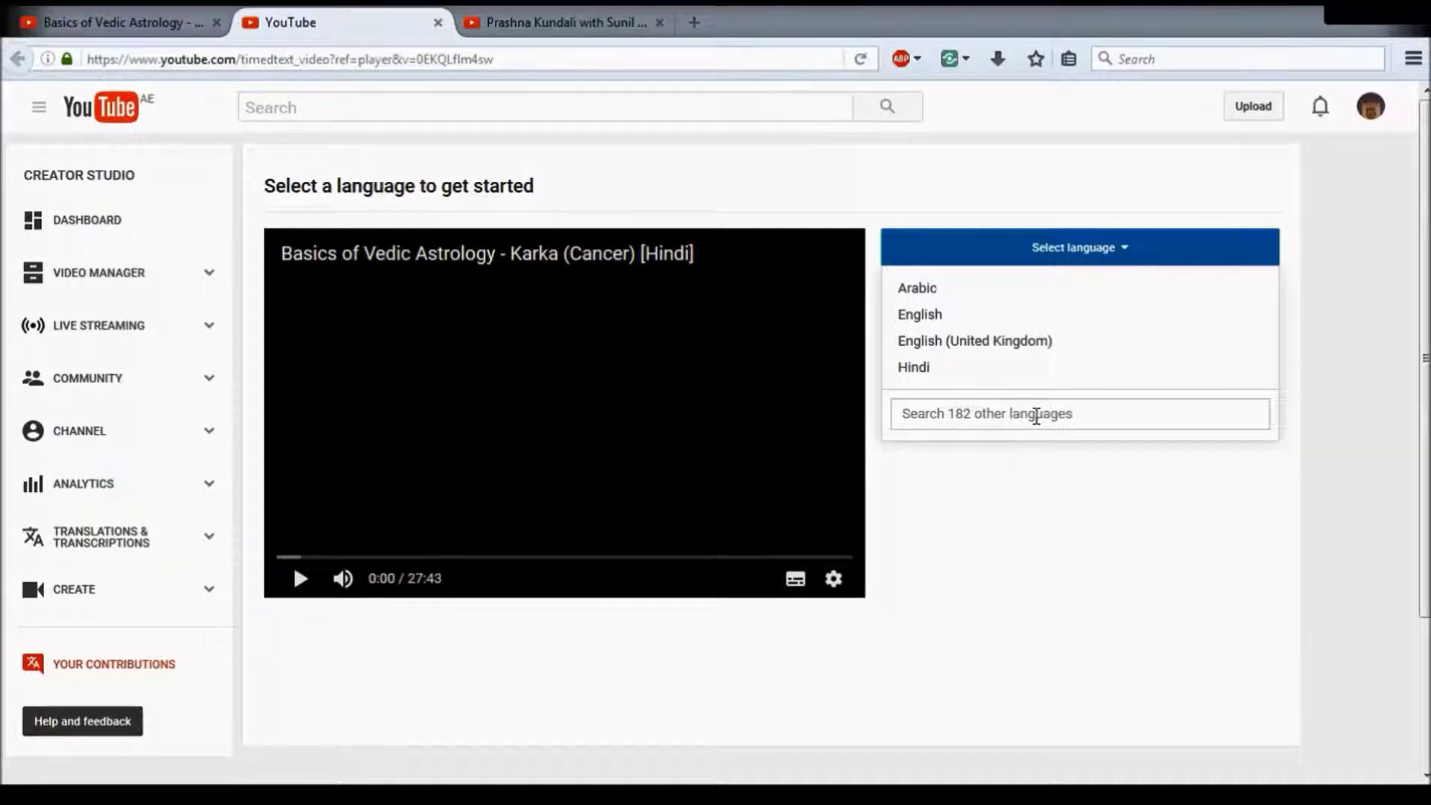
pyautogui.click(947, 315)
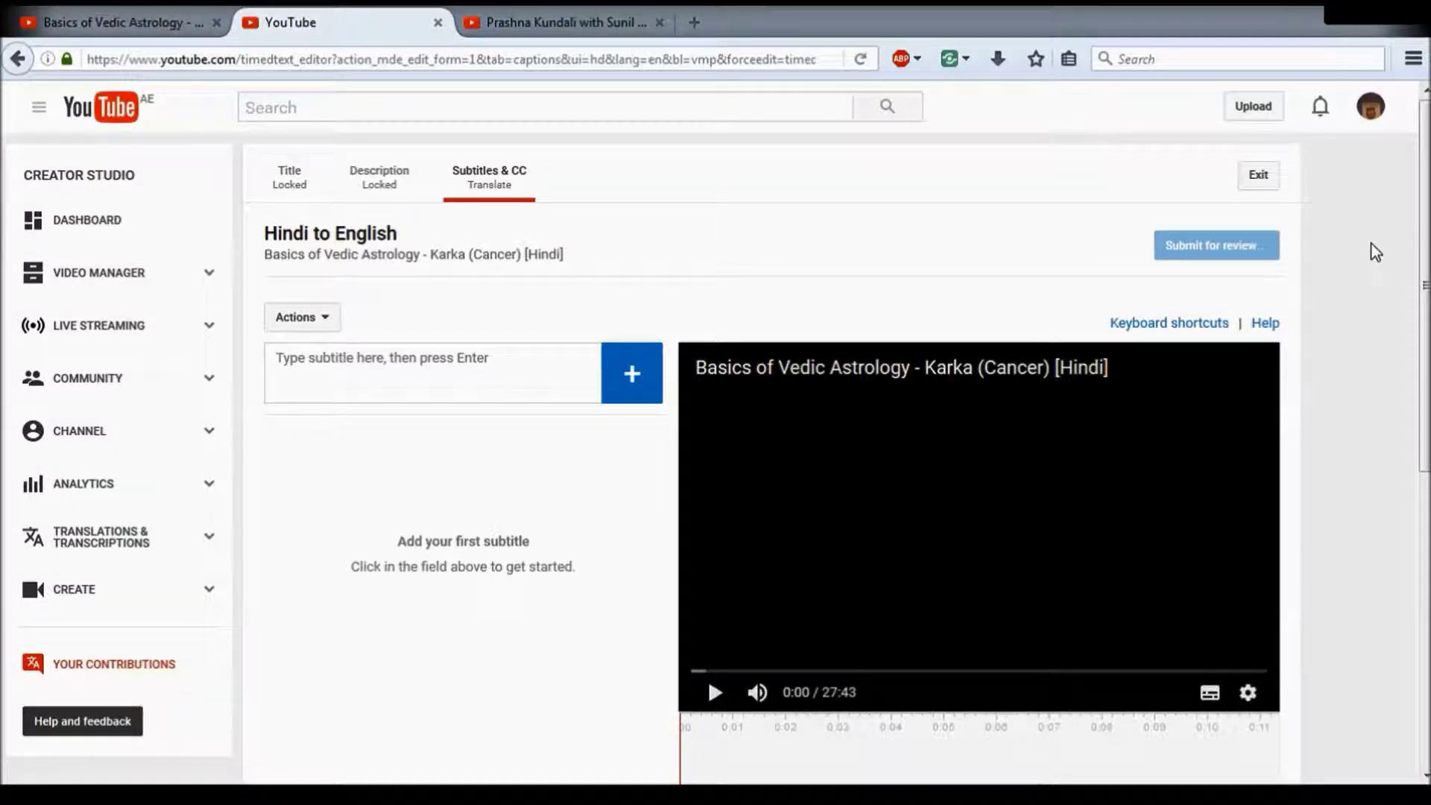
pyautogui.click(328, 328)
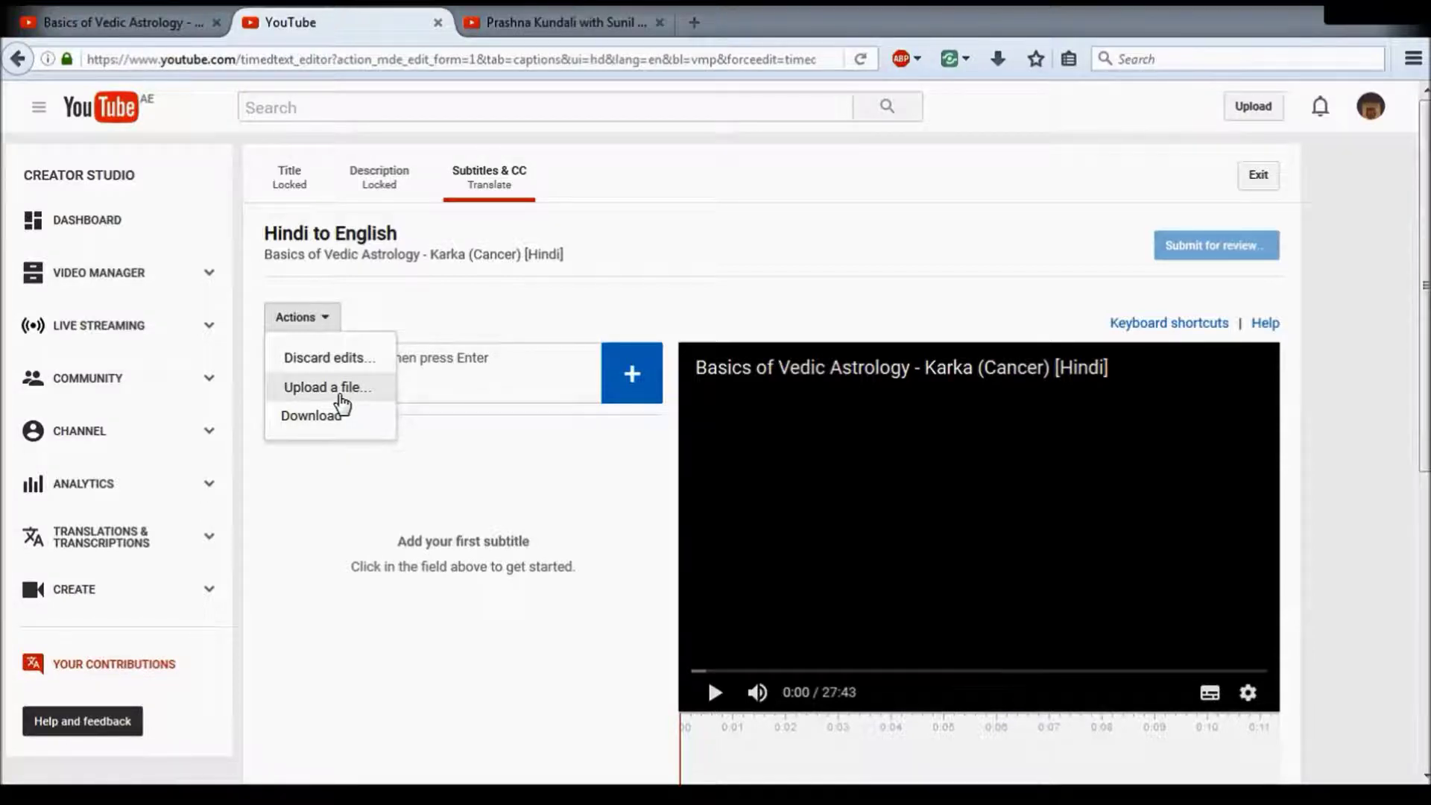
pyautogui.click(328, 387)
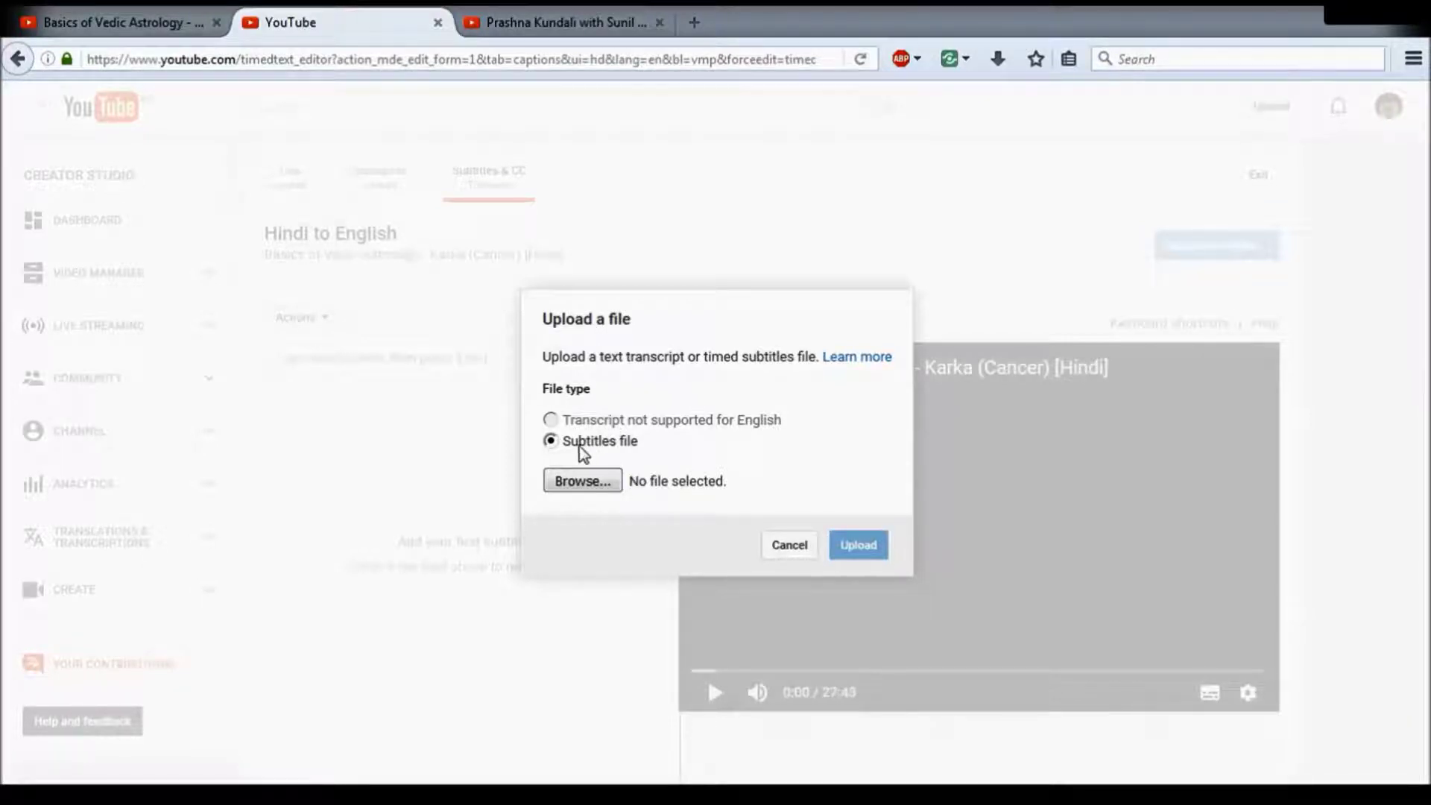
pyautogui.click(589, 482)
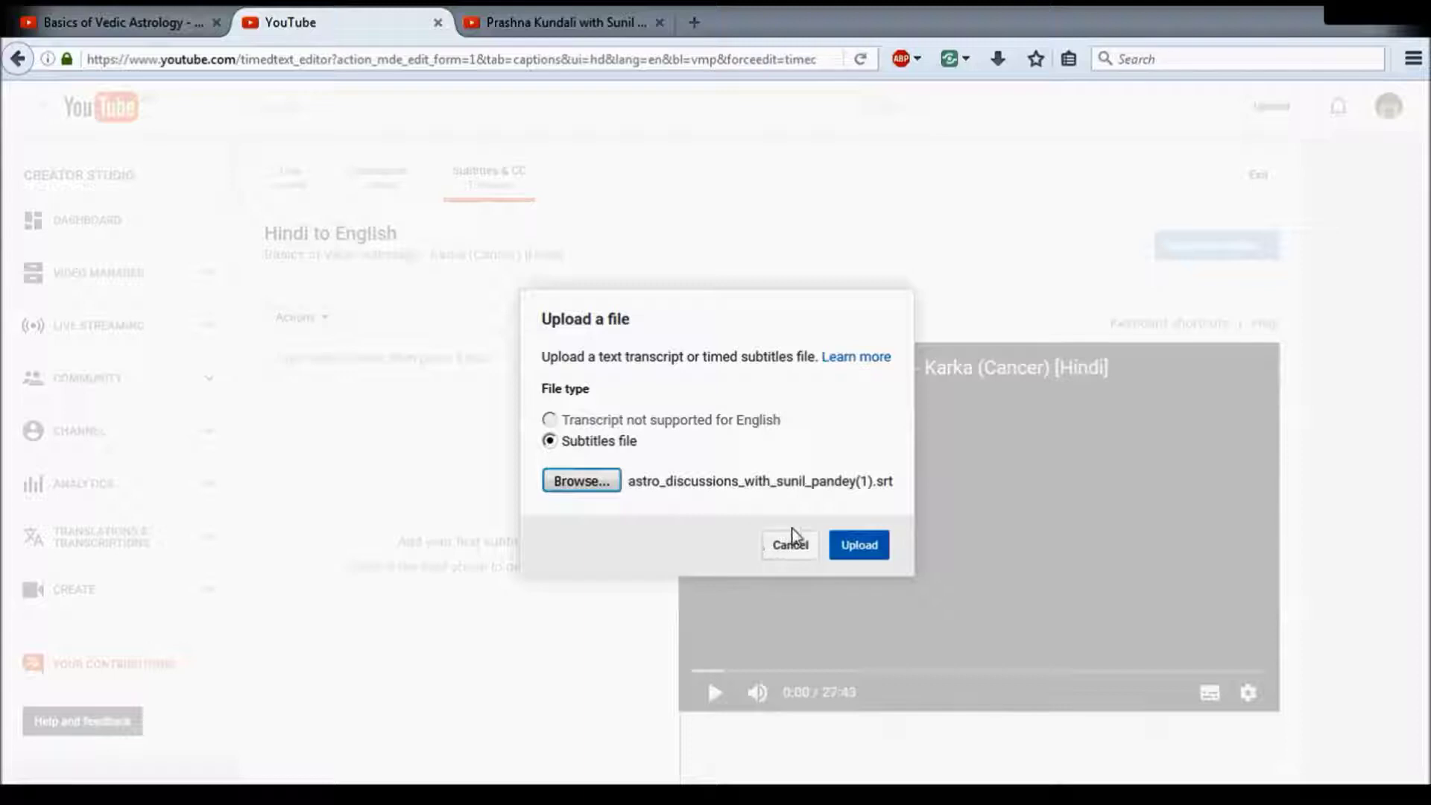
pyautogui.click(872, 552)
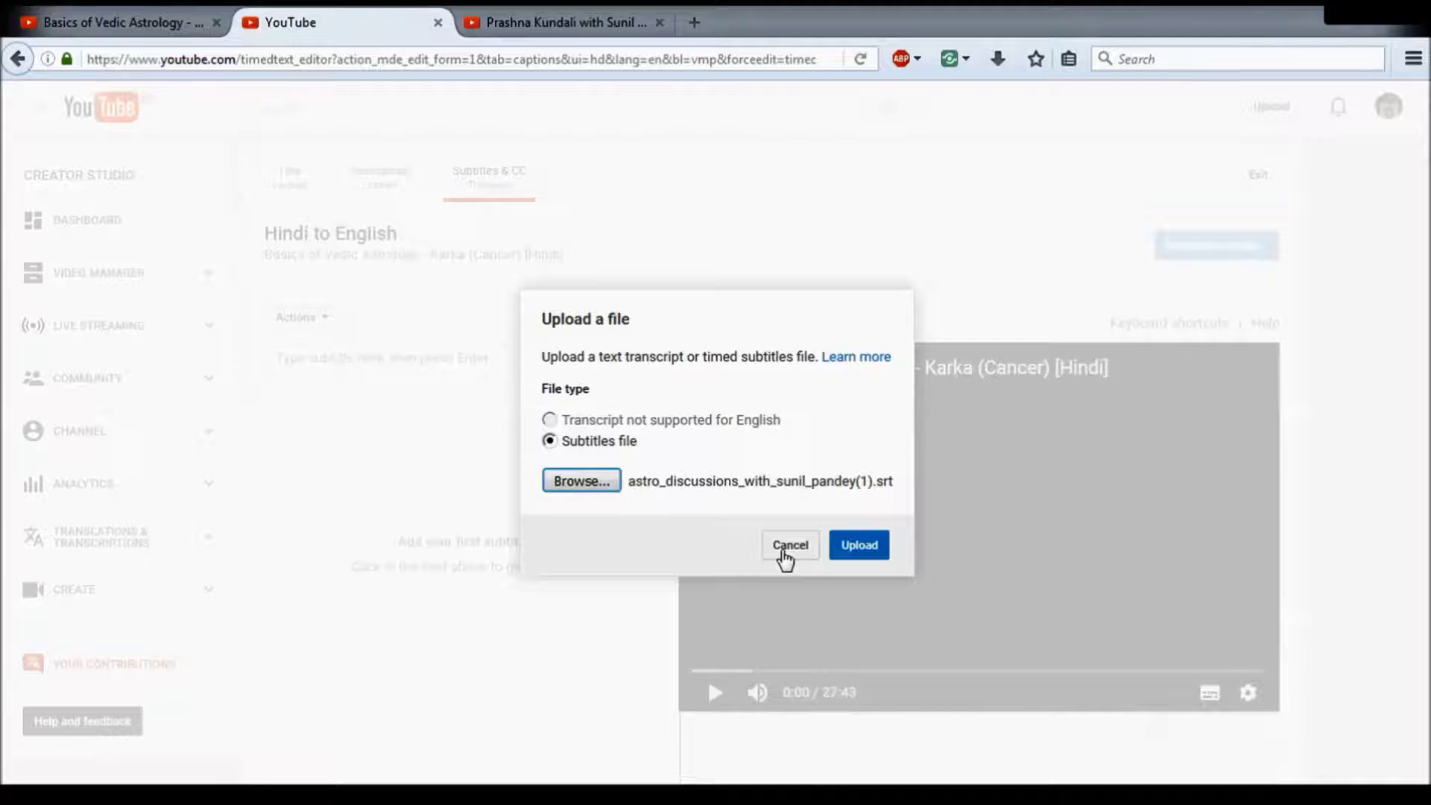
pyautogui.click(784, 553)
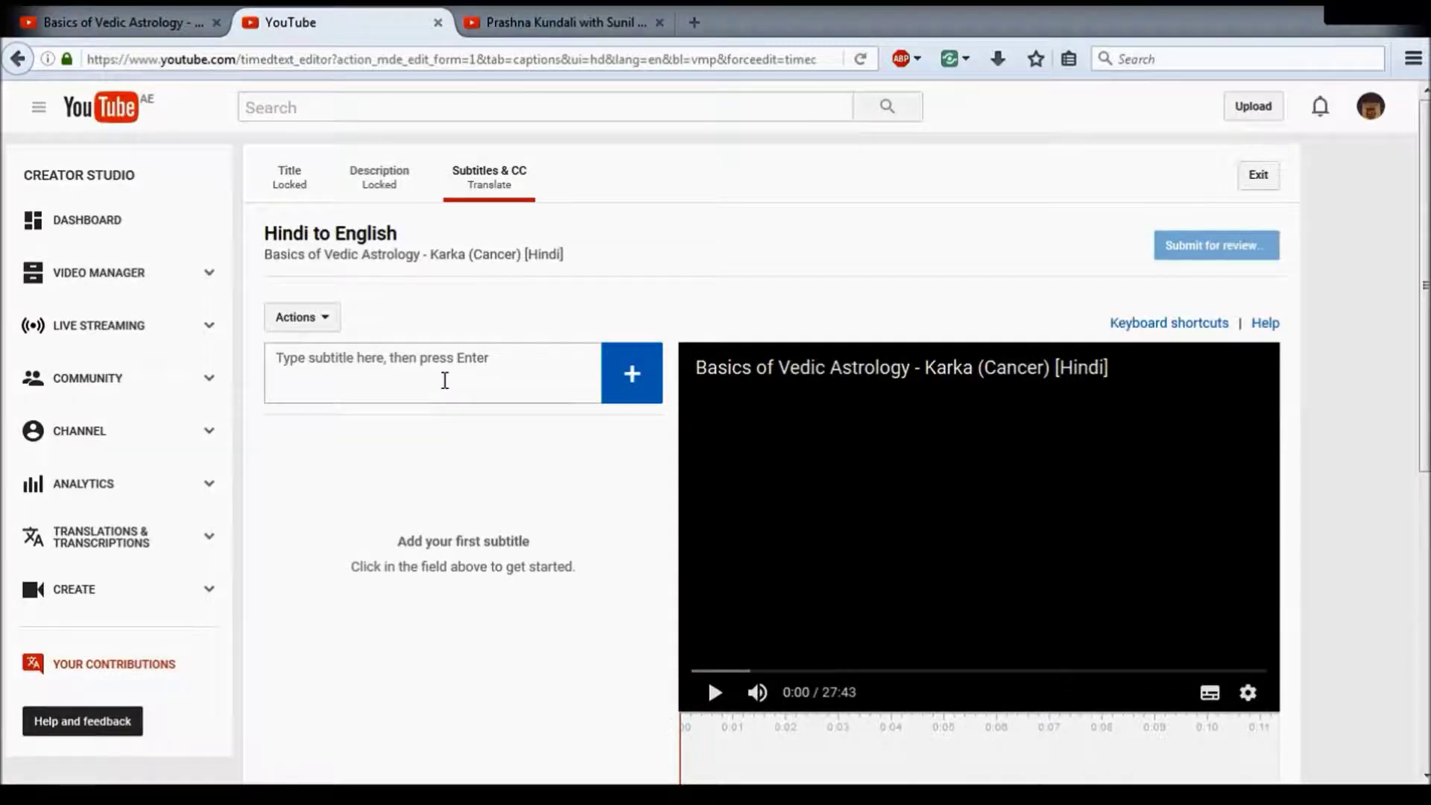
# - Add a first subtitle reading "Intro Music" at the start of the video
pyautogui.moveTo(1426, 356); pyautogui.dragTo(1255, 492)
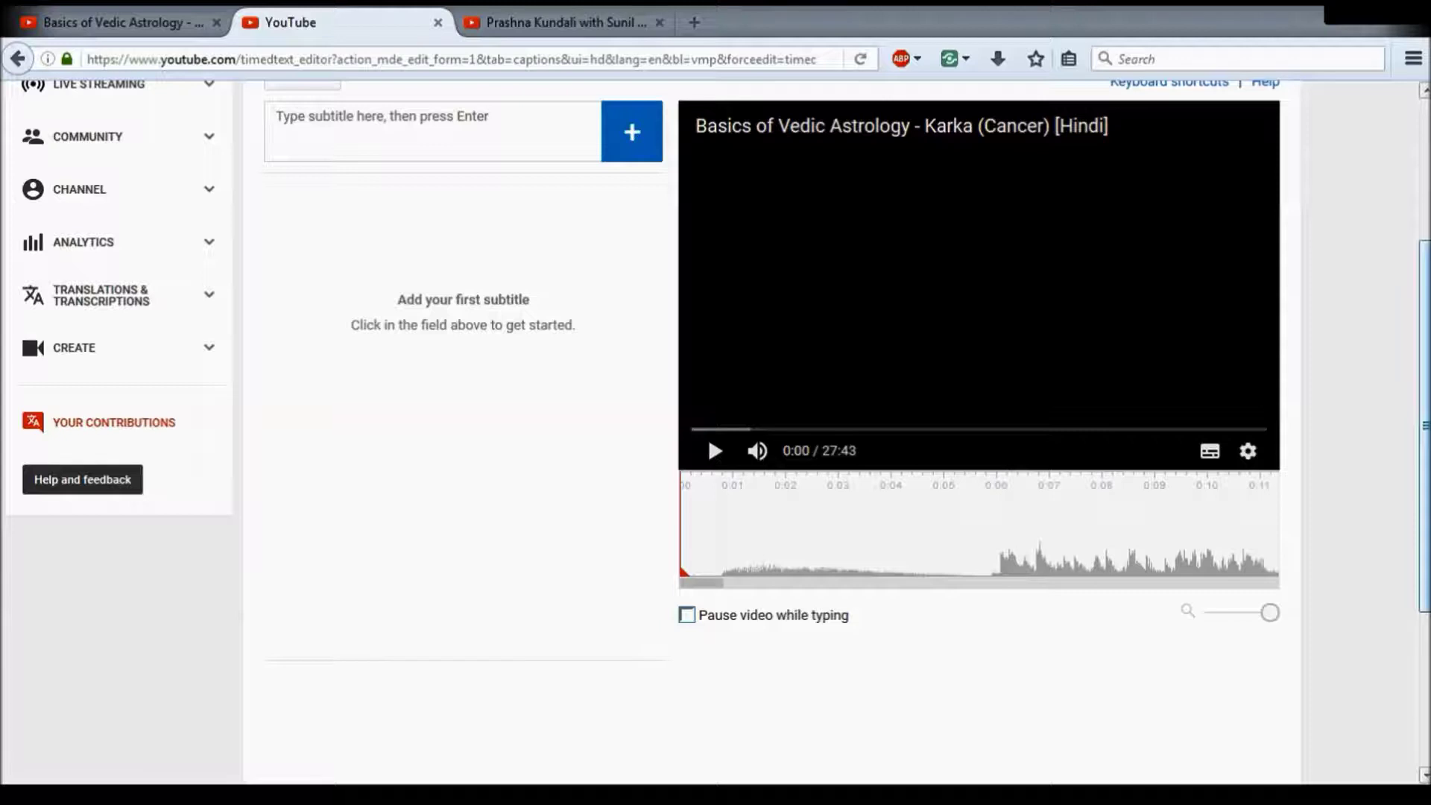
pyautogui.moveTo(1426, 556); pyautogui.dragTo(1425, 436)
pyautogui.click(492, 365)
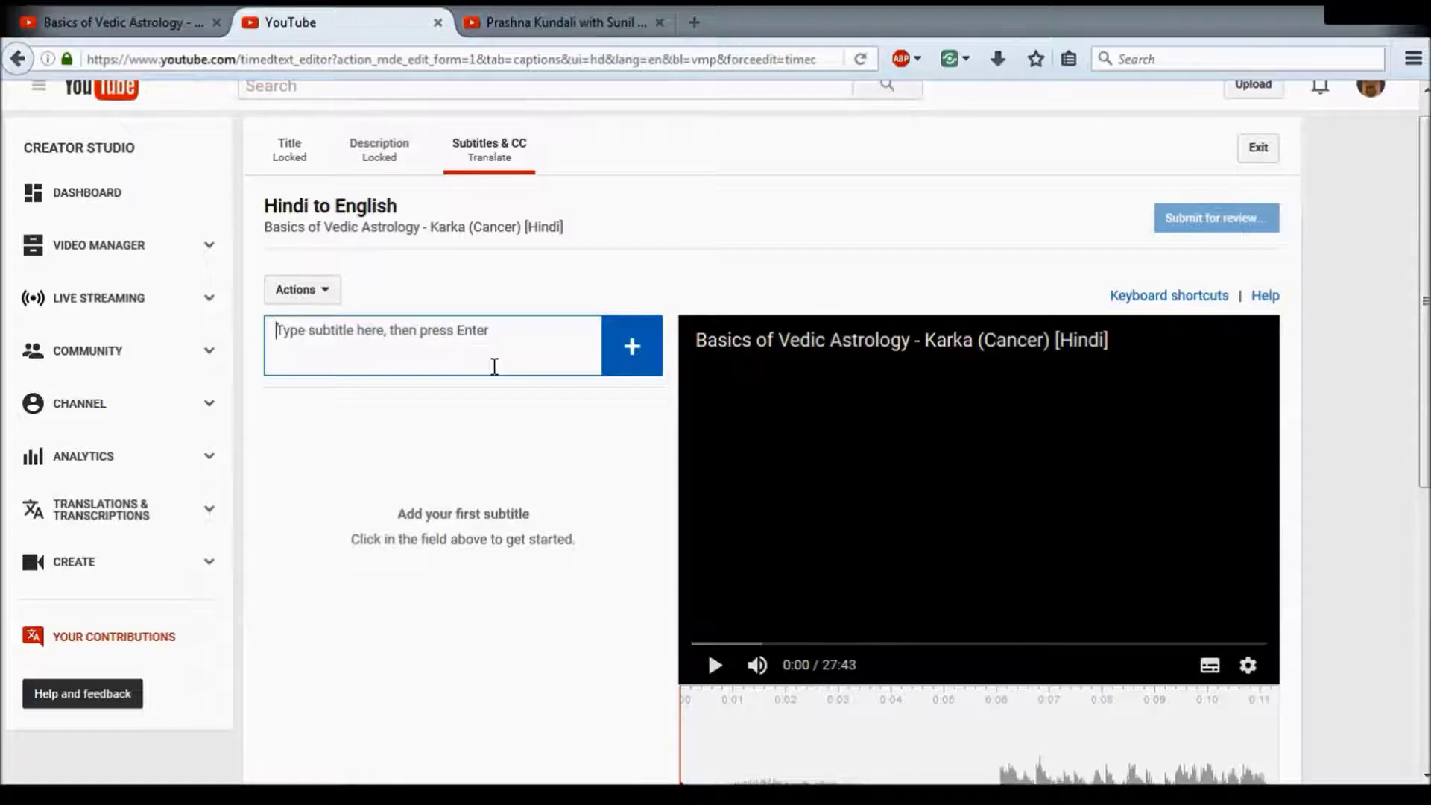
pyautogui.write('In')
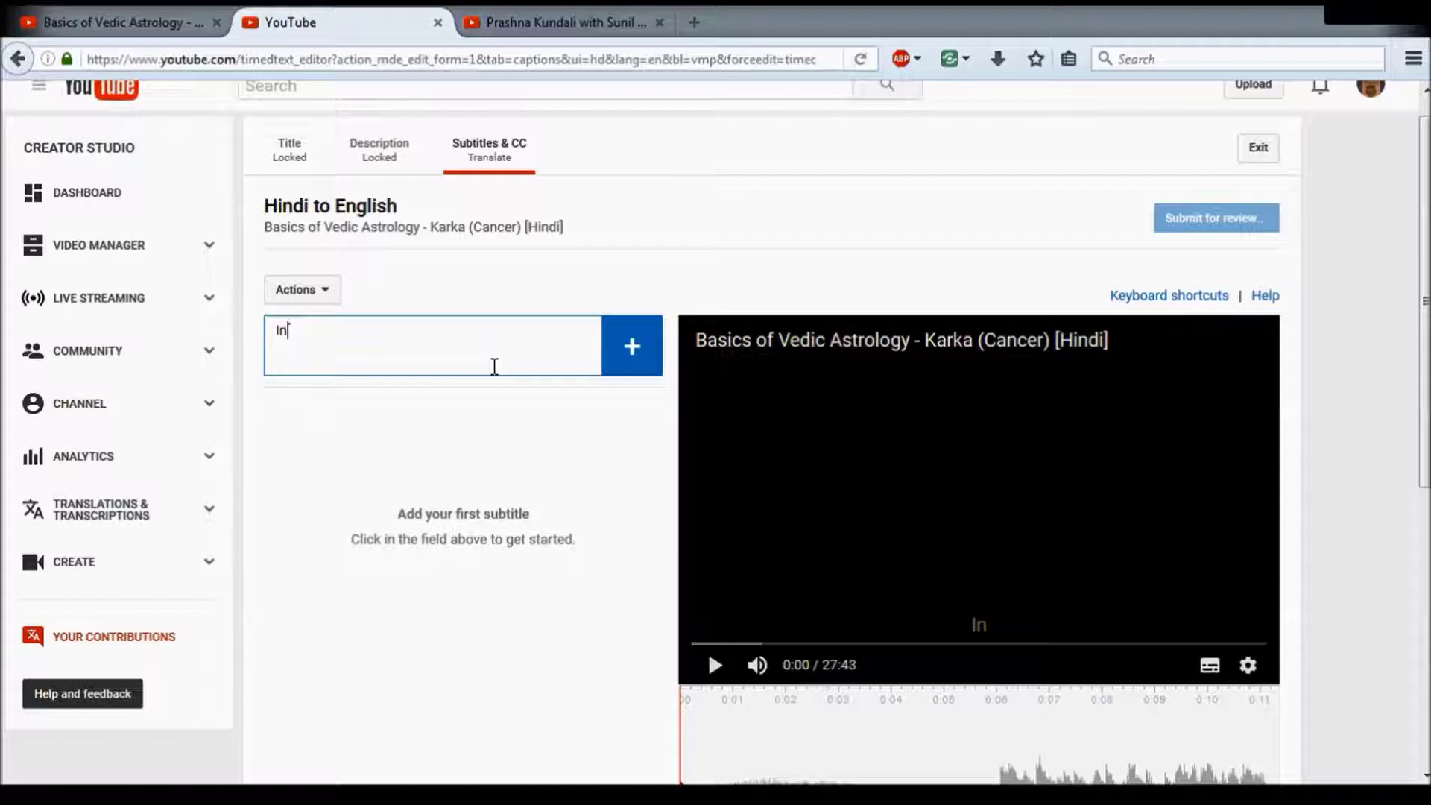
pyautogui.write('tro Music')
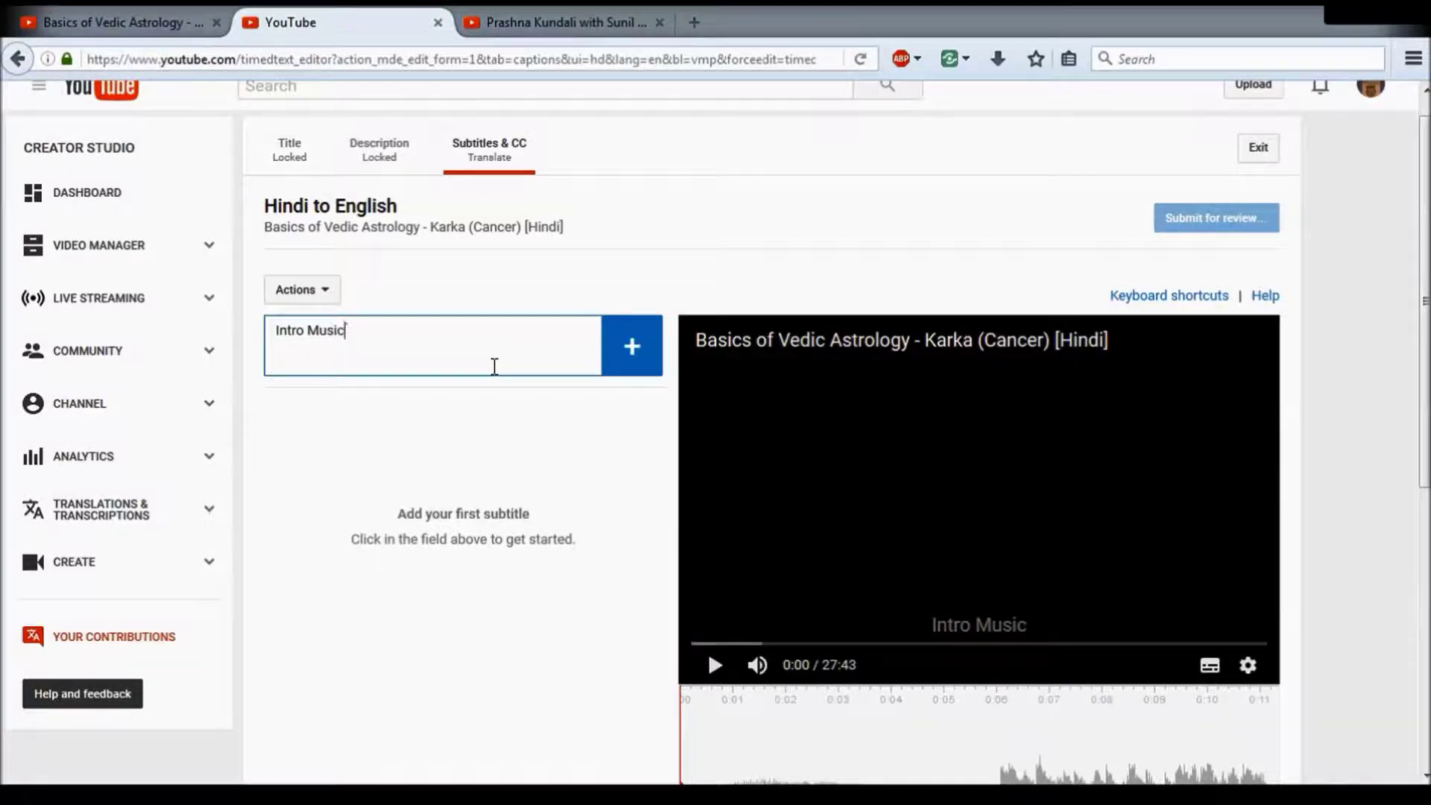
pyautogui.press('Return')
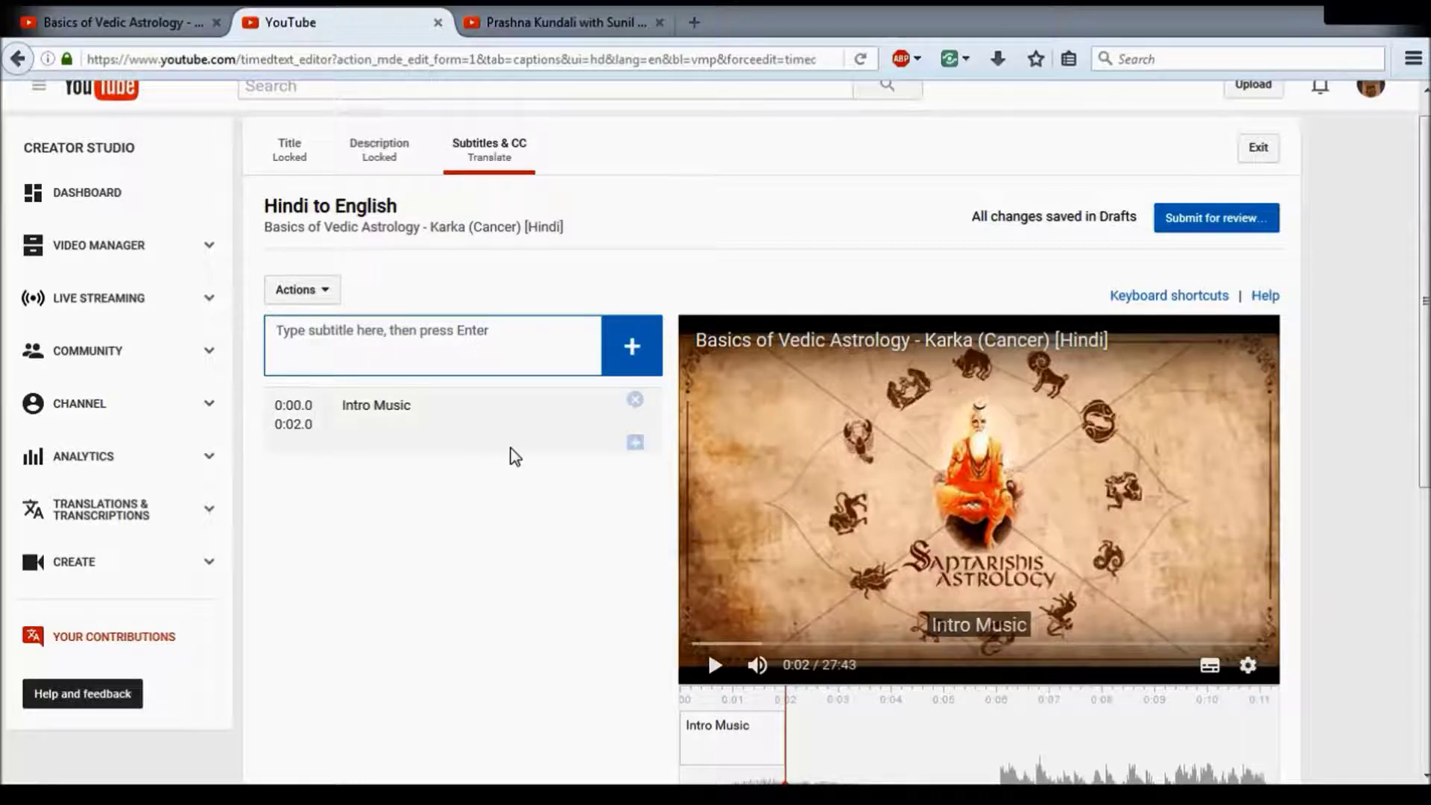
# - Play to where the speech starts, set the Intro Music subtitle's end time to 0:06.0, and add an empty subtitle after it
pyautogui.hotkey('shift', 'space')
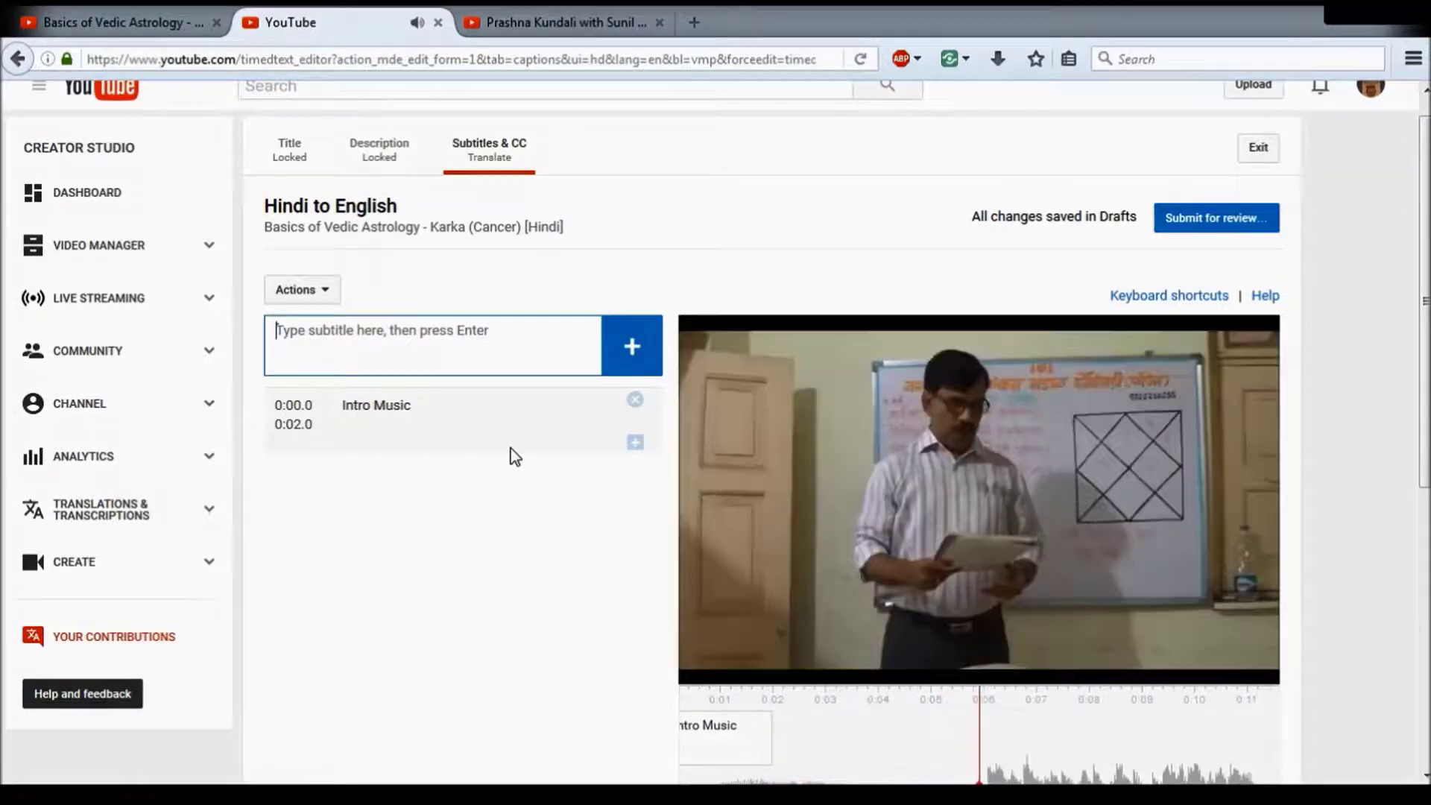
pyautogui.hotkey('shift', 'space')
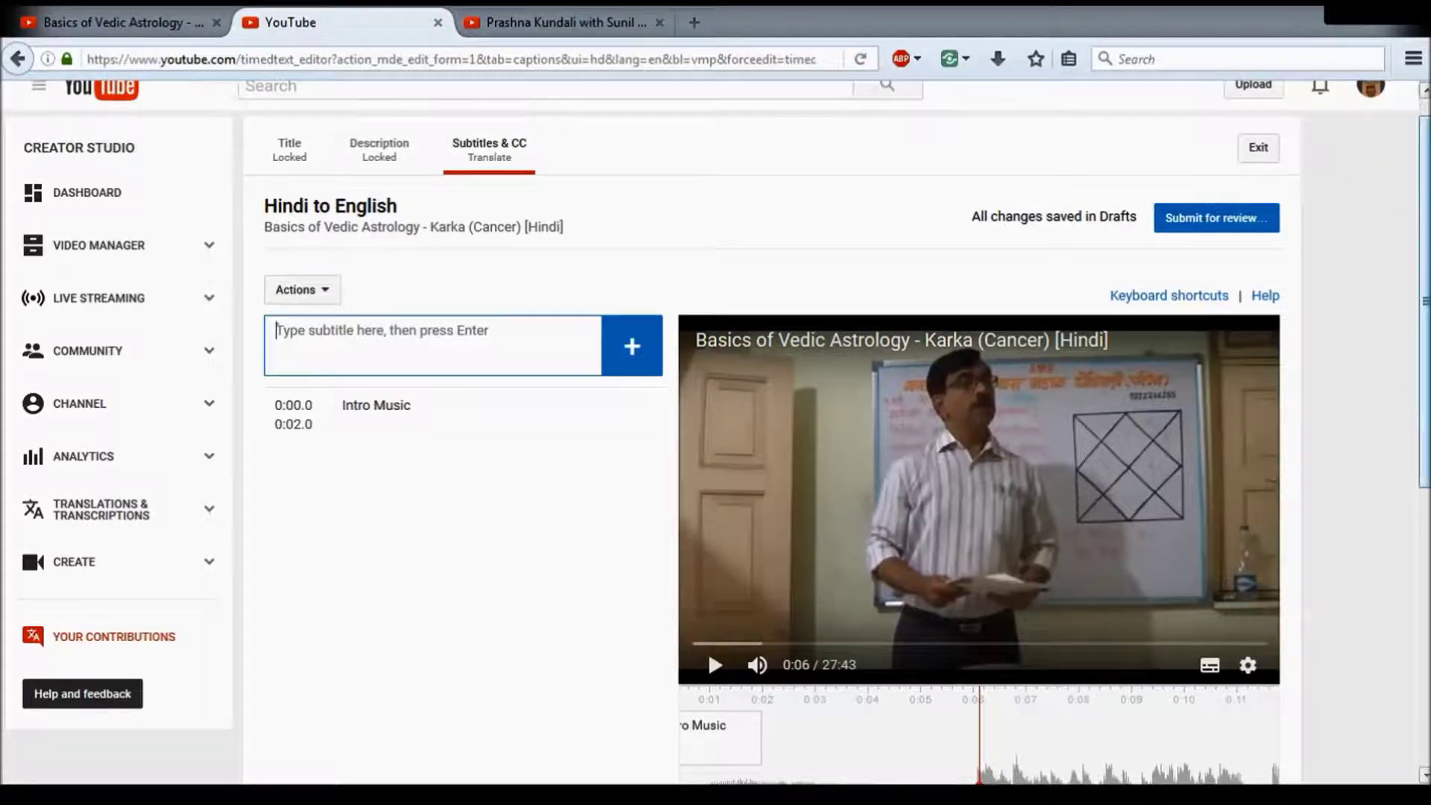
pyautogui.scroll(-1, 1424, 299)
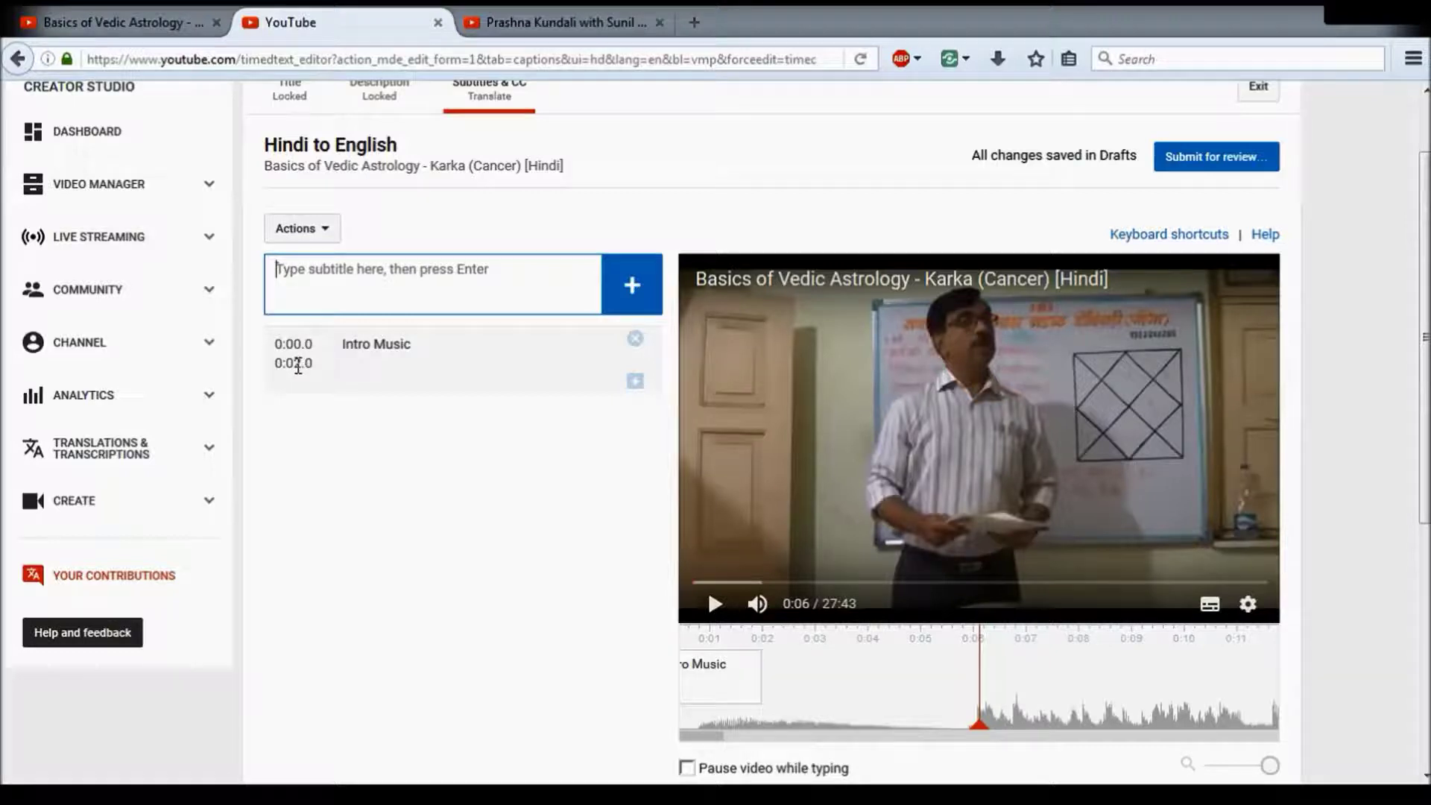
pyautogui.click(298, 364)
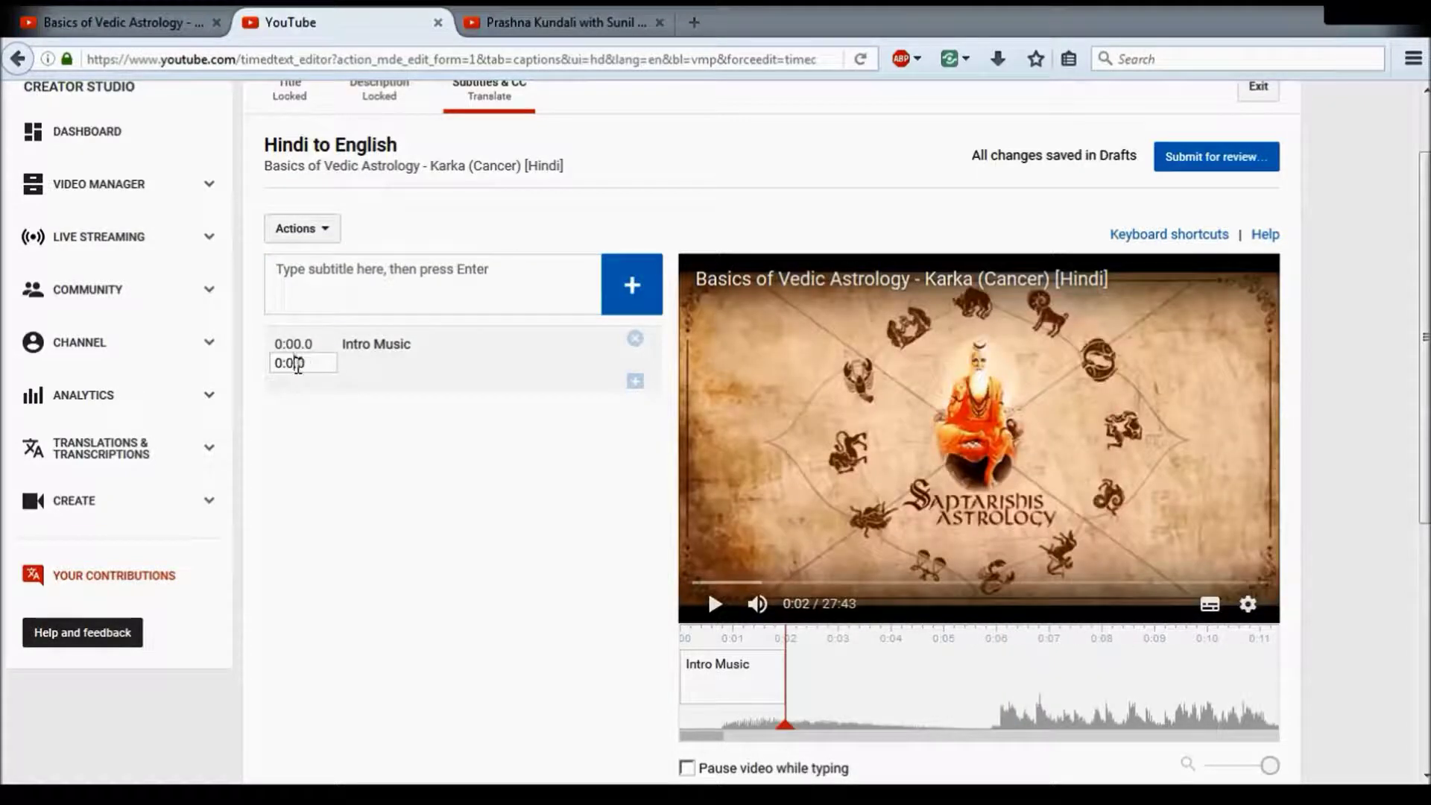
pyautogui.write('6')
pyautogui.click(418, 345)
pyautogui.press('Return')
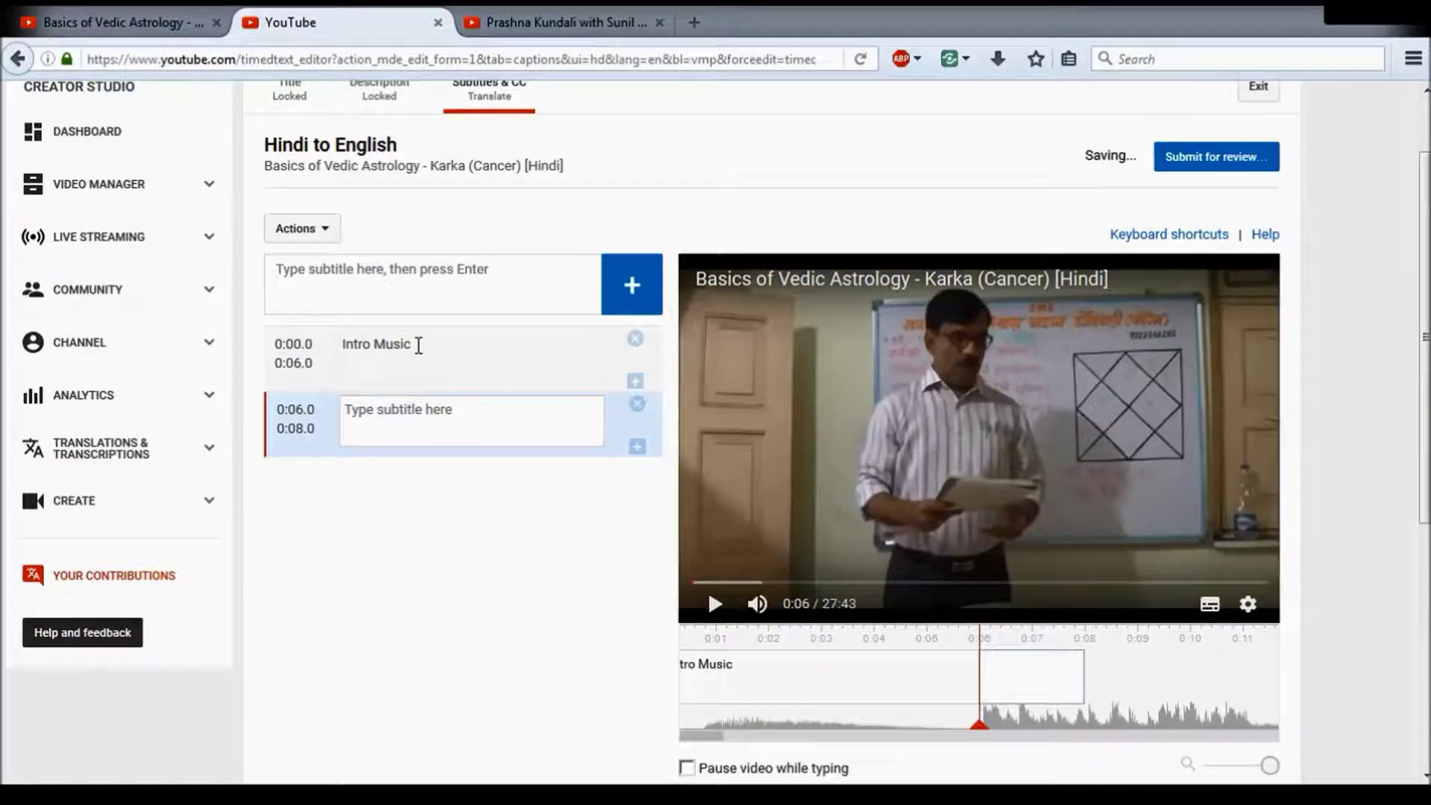
# - Play through the speaker's opening words and set the second subtitle's end time to 0:15.0
pyautogui.hotkey('shift', 'space')
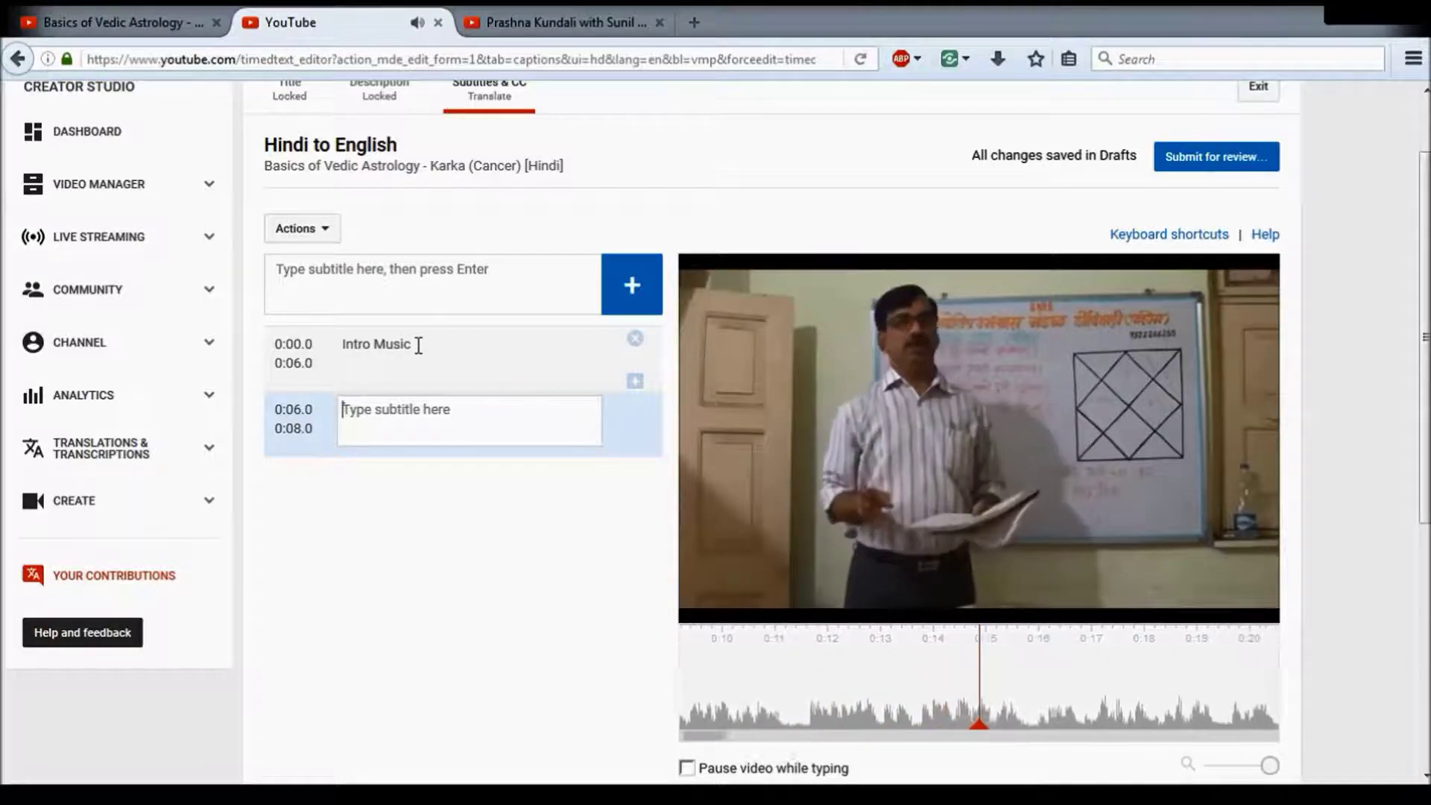
pyautogui.hotkey('shift', 'space')
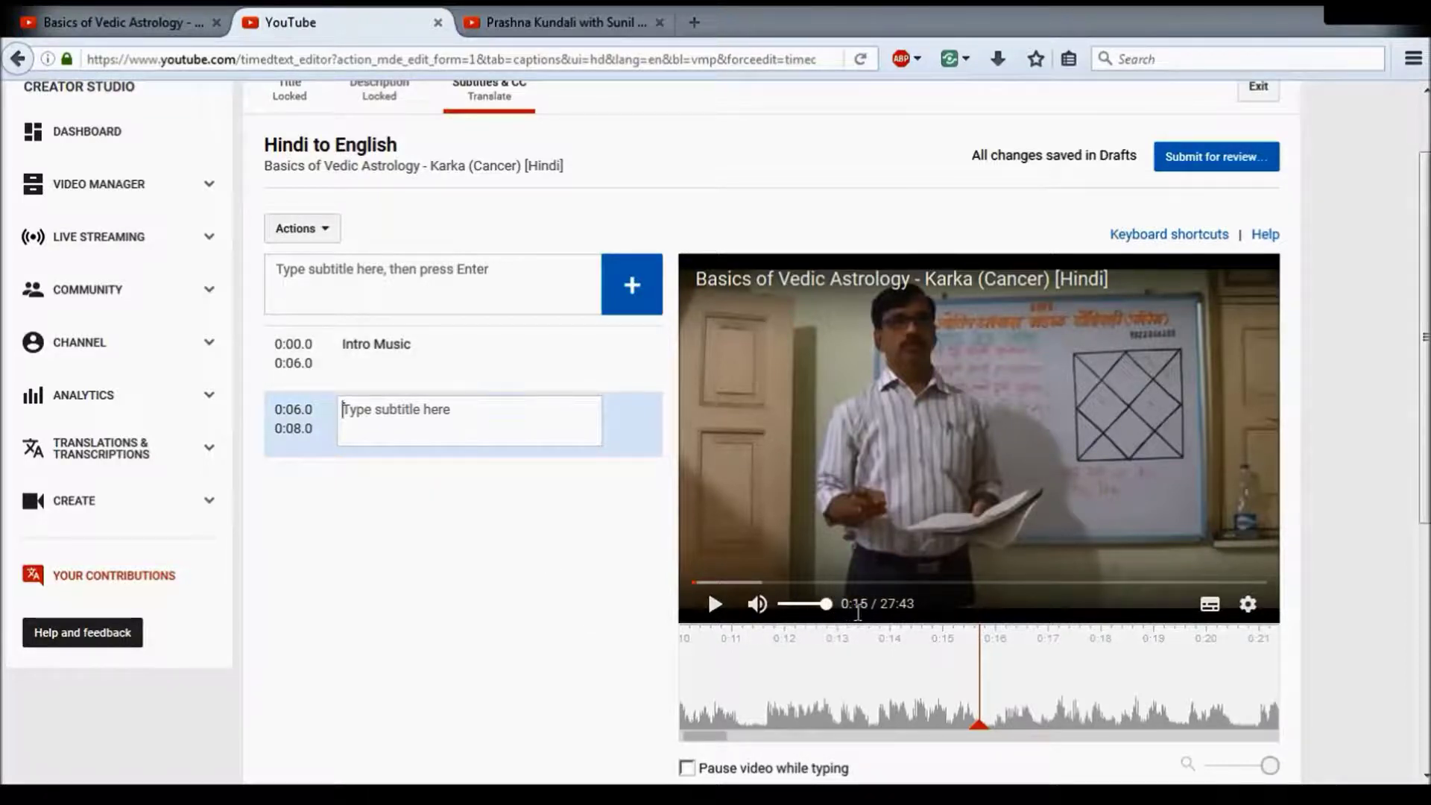
pyautogui.click(300, 423)
pyautogui.write('0:15.0')
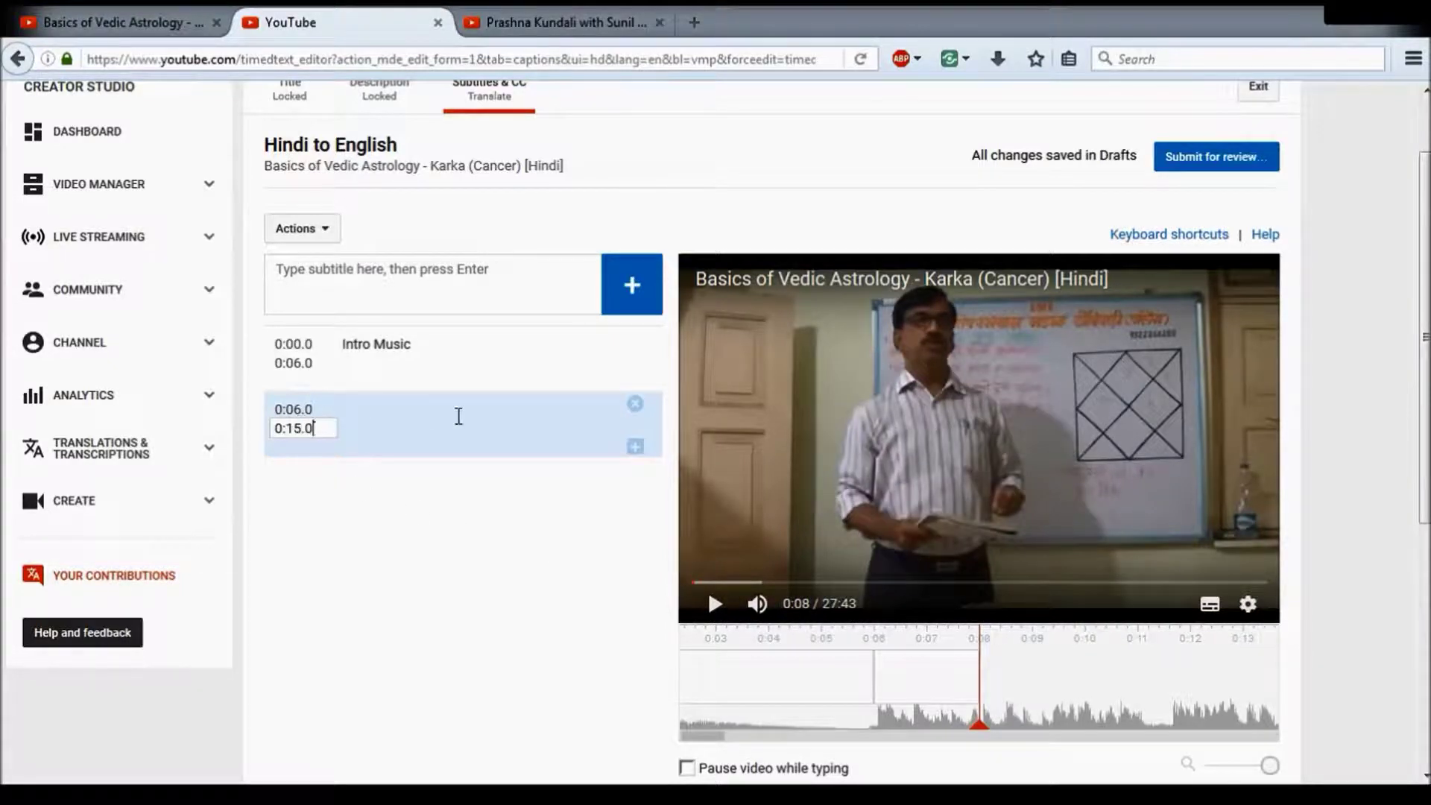
pyautogui.click(458, 415)
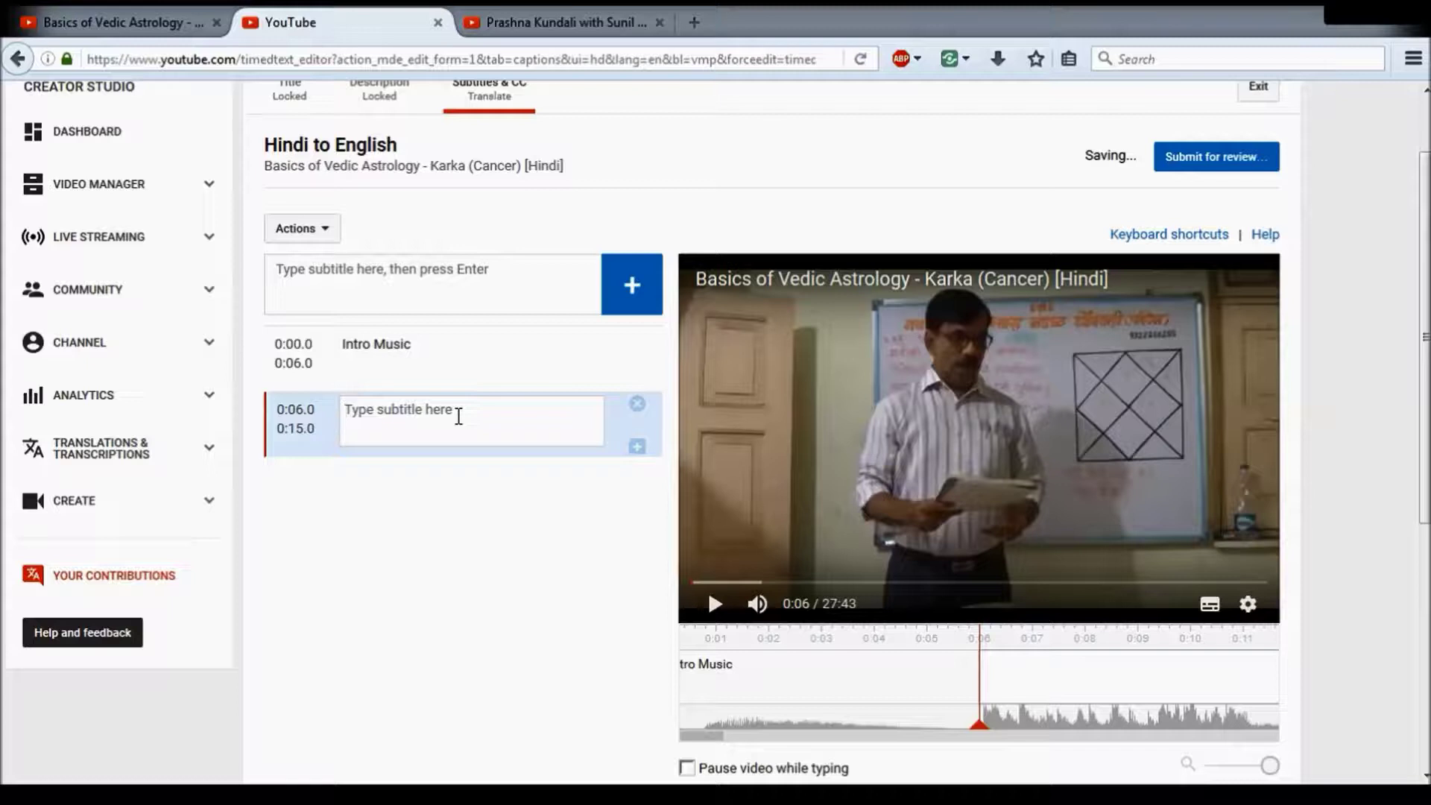
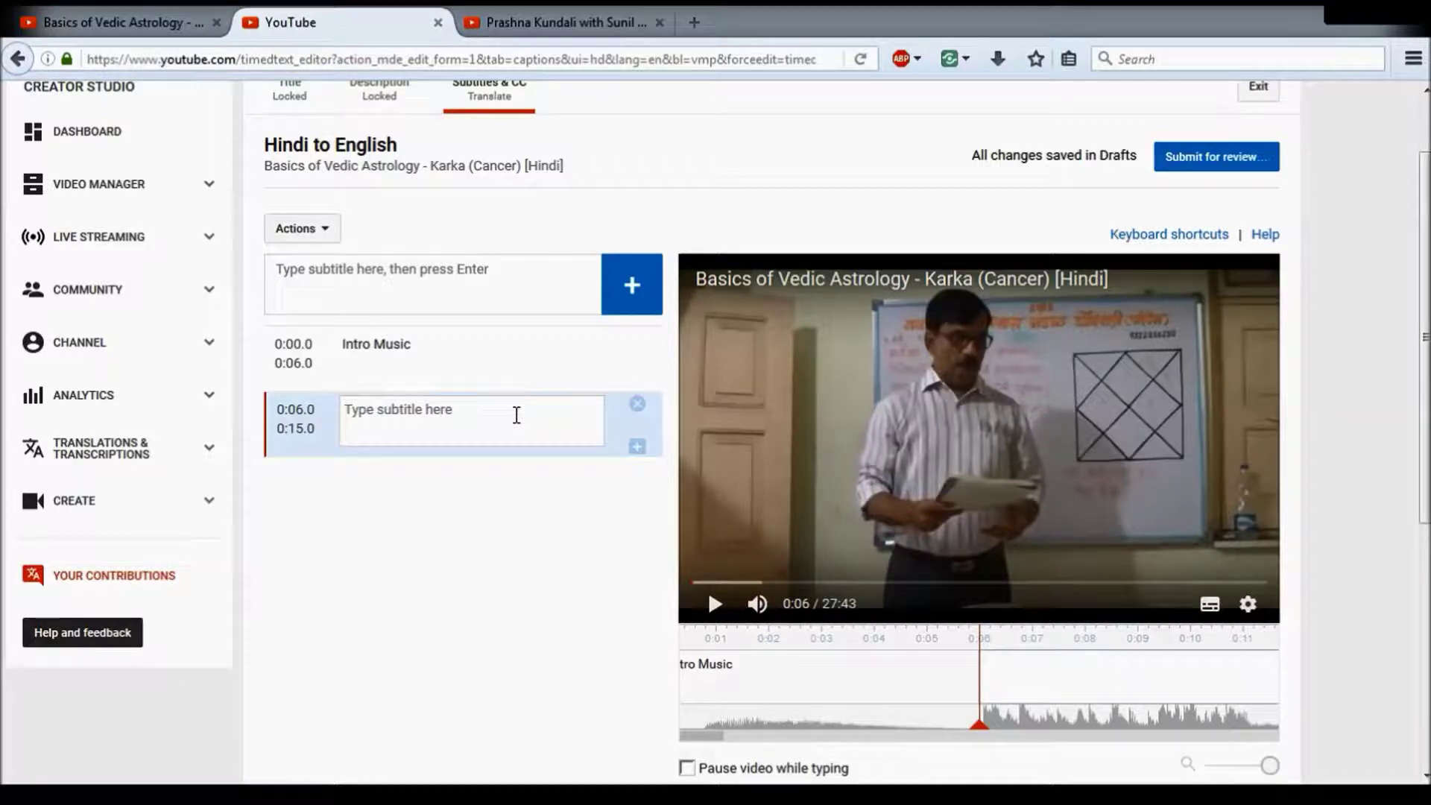
# - Enter "We will be discussing about Cancer sign in this video and but before moving forward" as the second subtitle and add an empty one after it
pyautogui.write('We w')
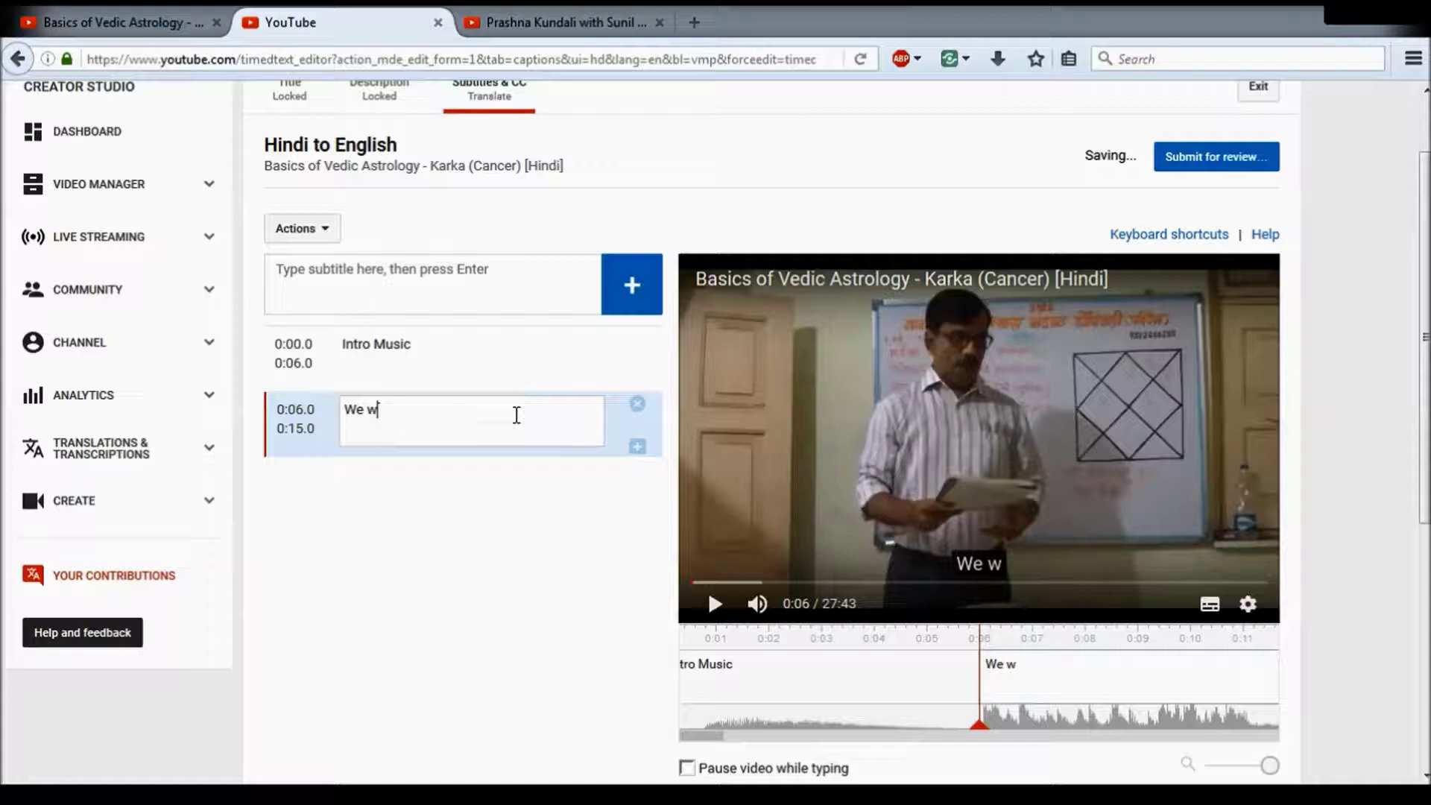
pyautogui.write('ill be disc')
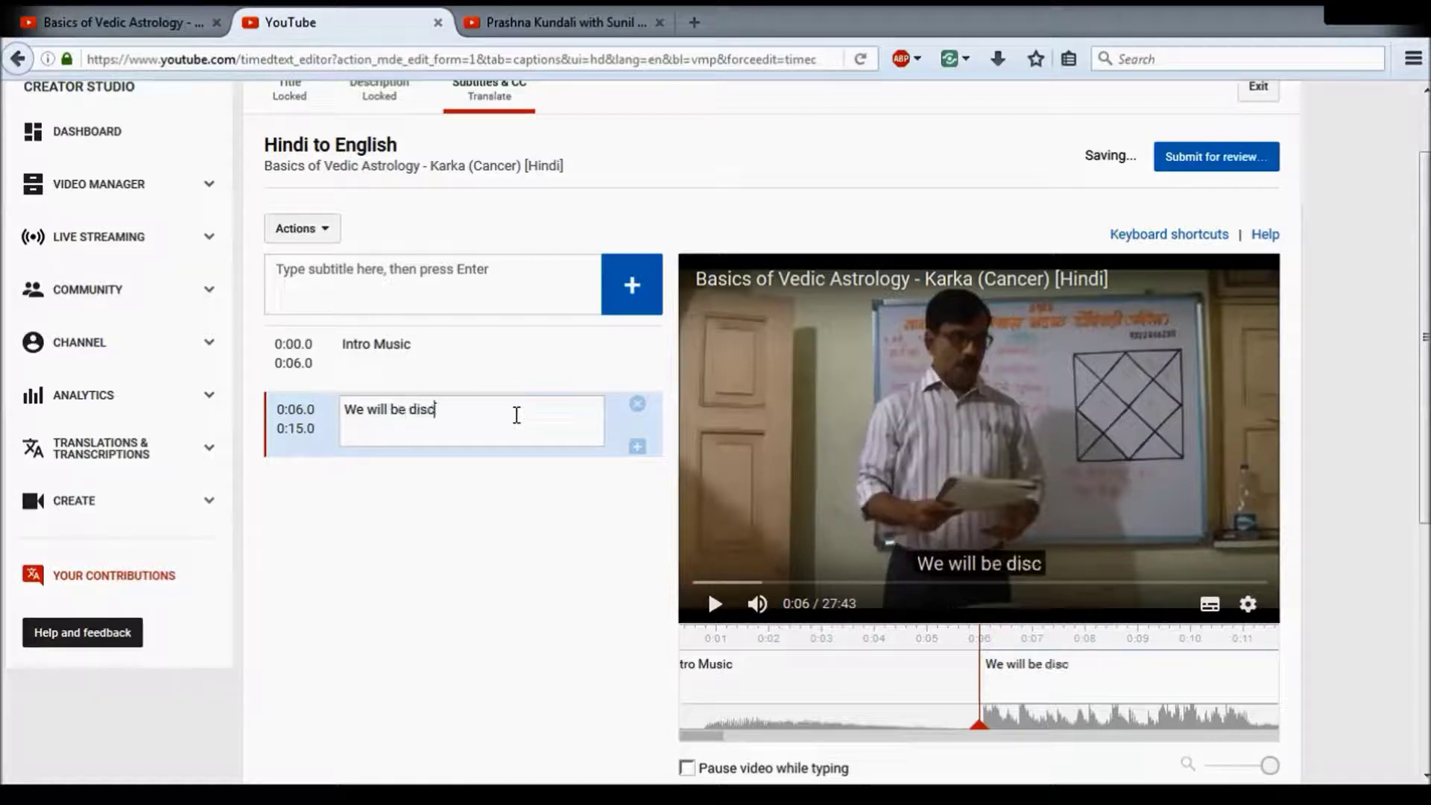
pyautogui.write('ussing about Cancr')
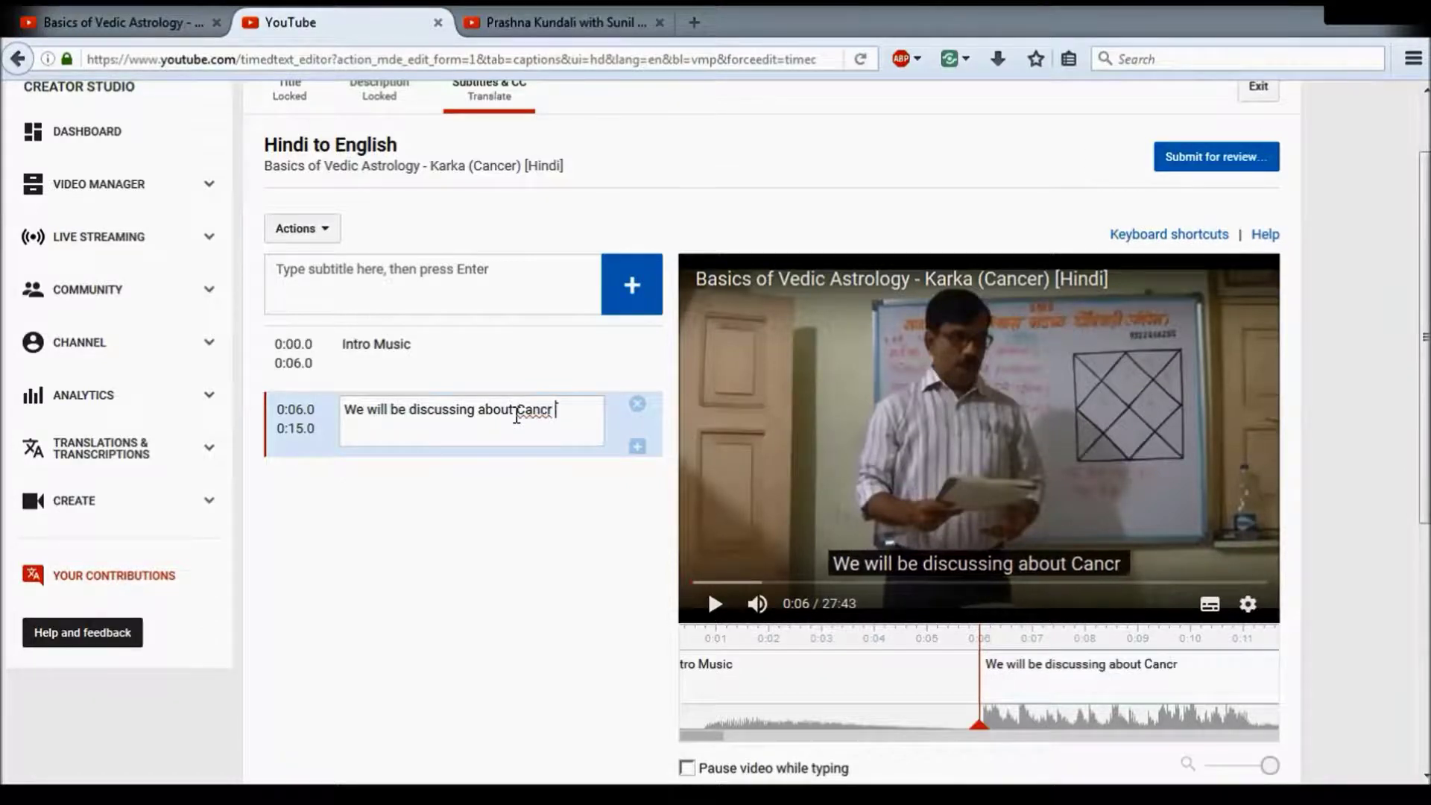
pyautogui.press('BackSpace')
pyautogui.write('er ')
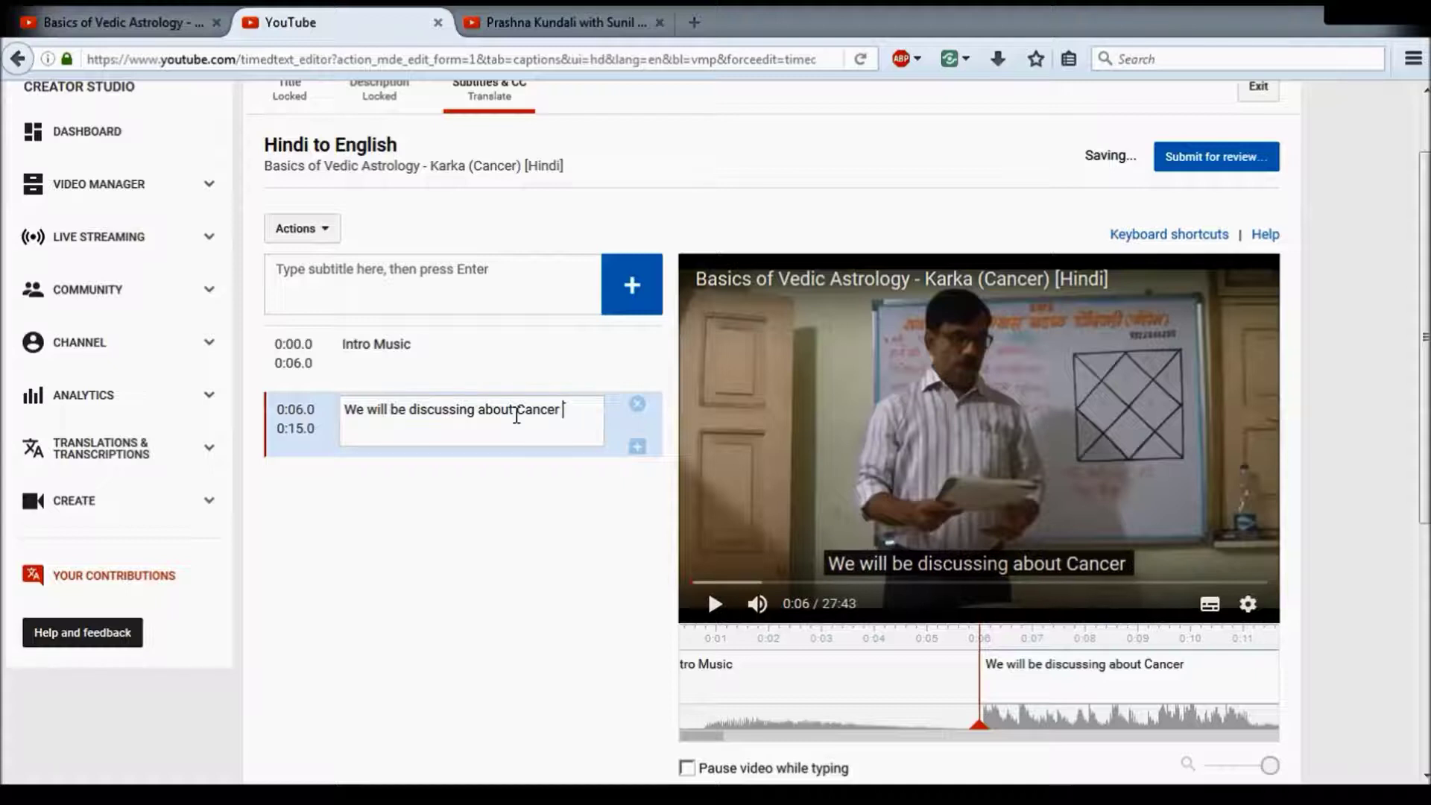
pyautogui.write('sign in this v')
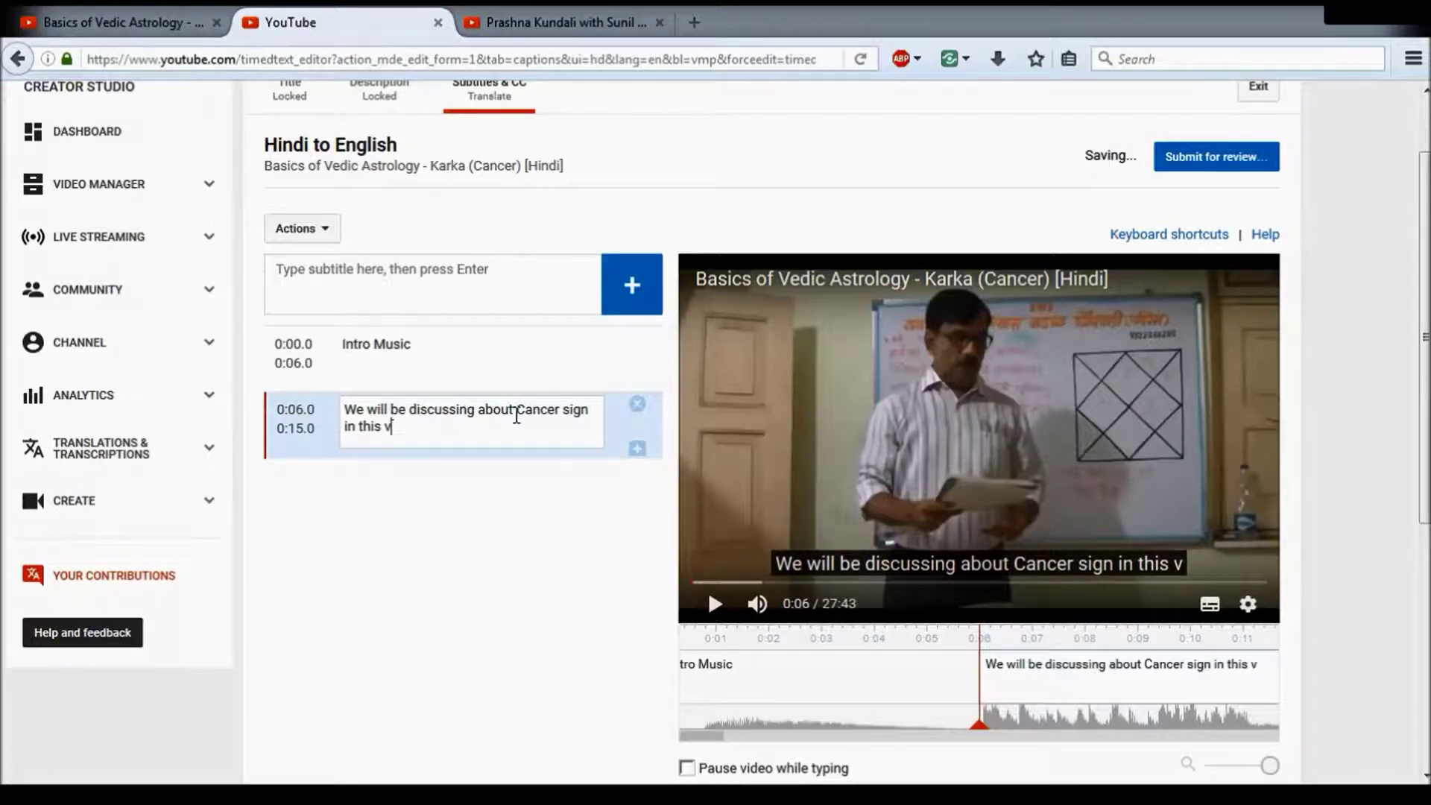
pyautogui.write('ideo and themin')
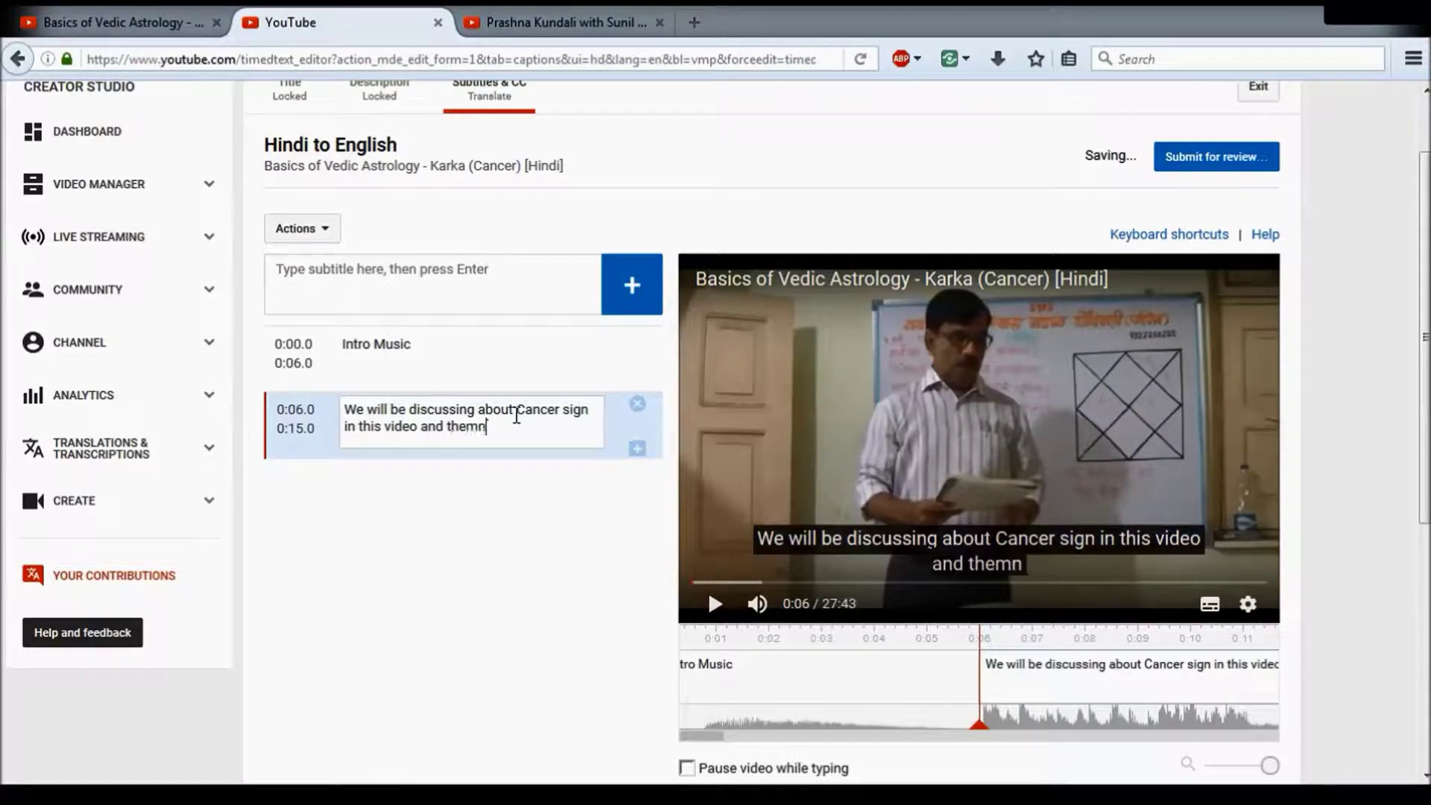
pyautogui.press('BackSpace')
pyautogui.press('BackSpace')
pyautogui.press('BackSpace')
pyautogui.press('BackSpace')
pyautogui.press('BackSpace')
pyautogui.press('BackSpace')
pyautogui.write('but ')
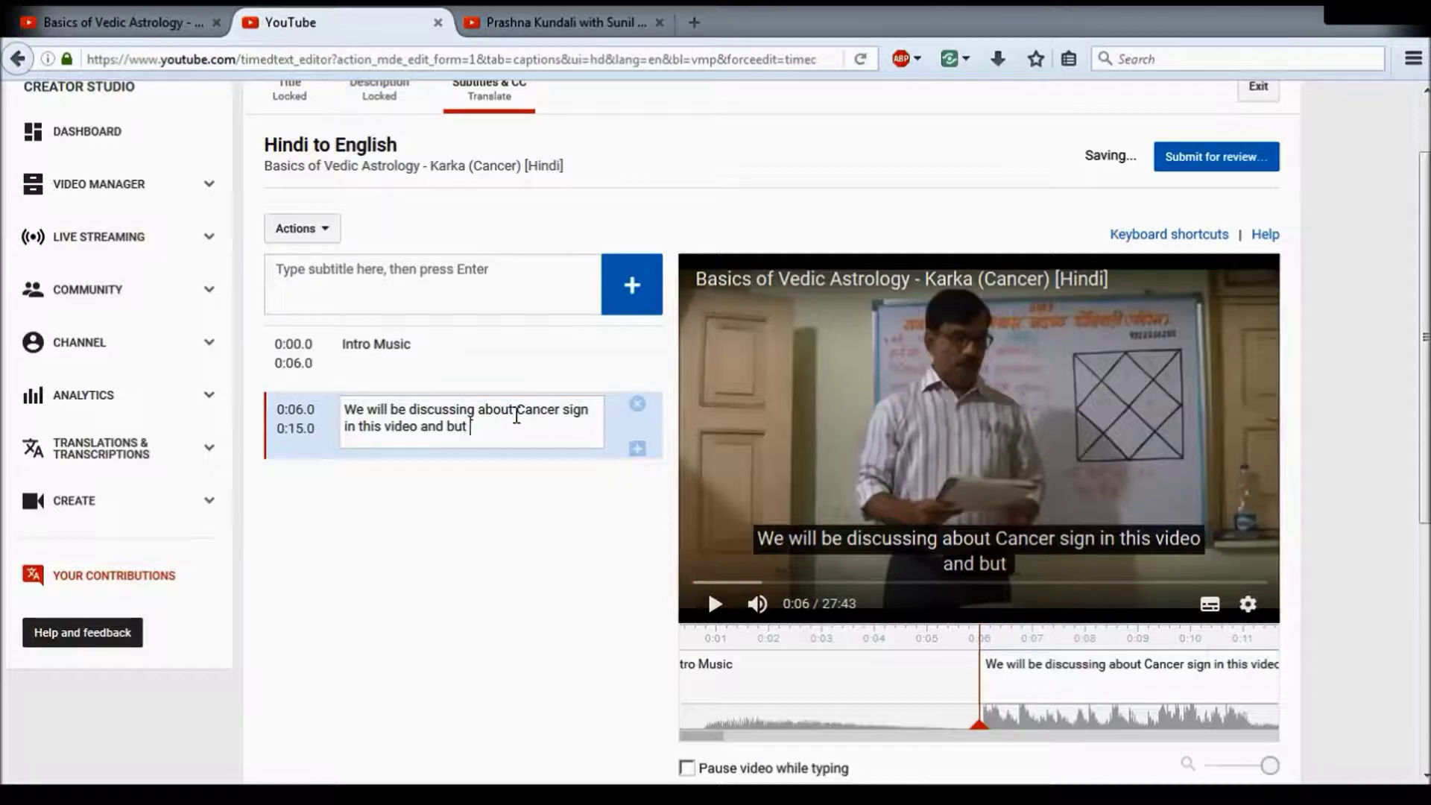
pyautogui.write('before ')
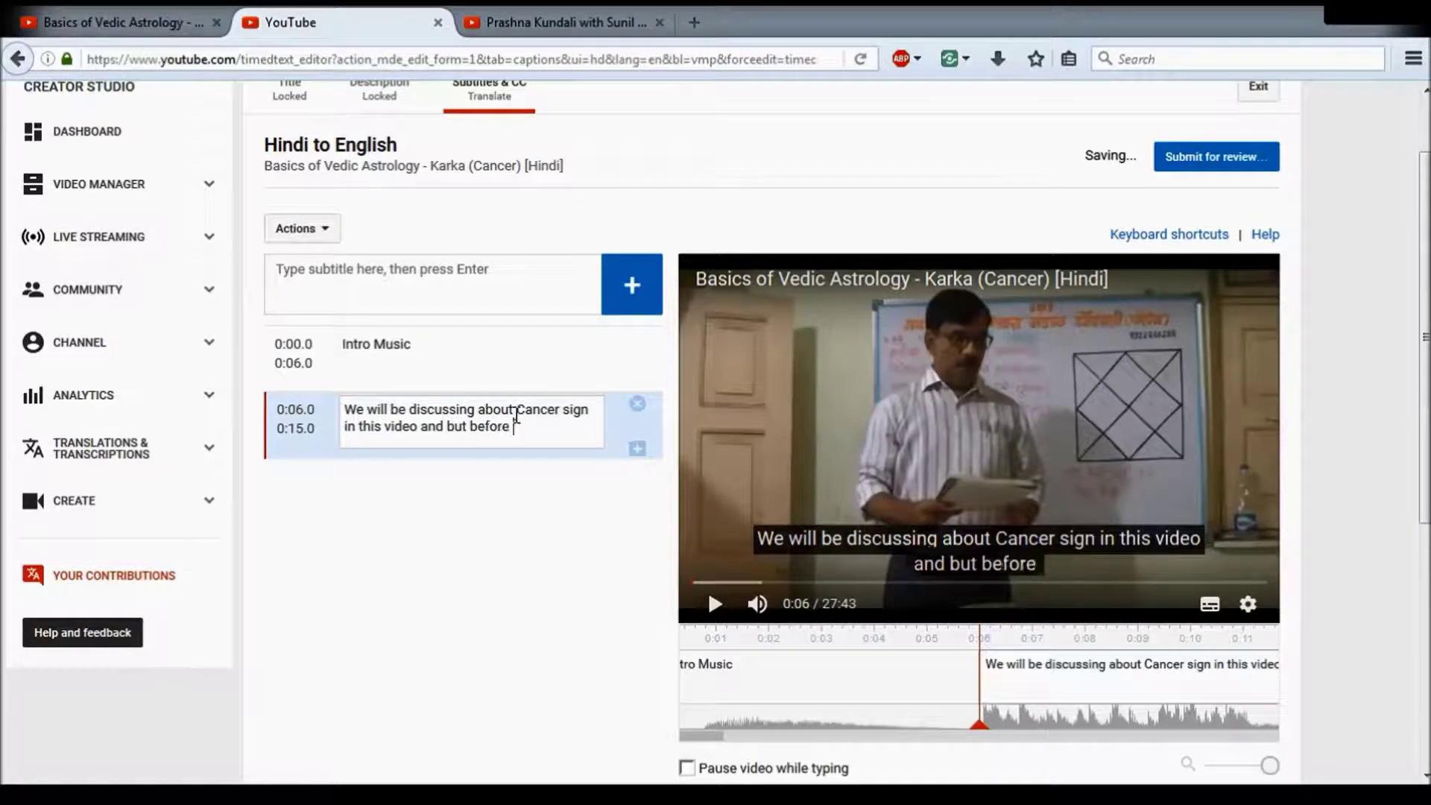
pyautogui.write('moving forward')
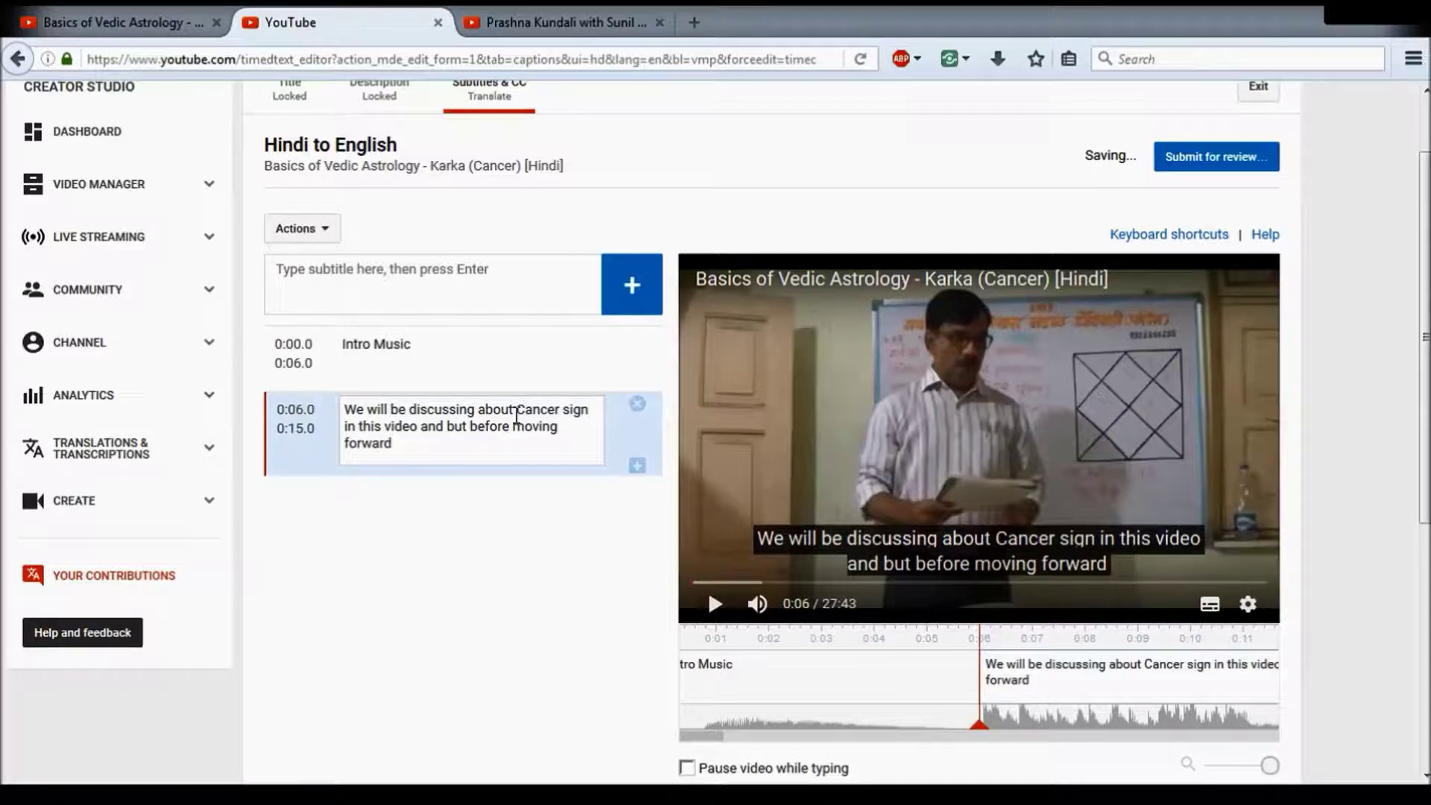
pyautogui.press('Return')
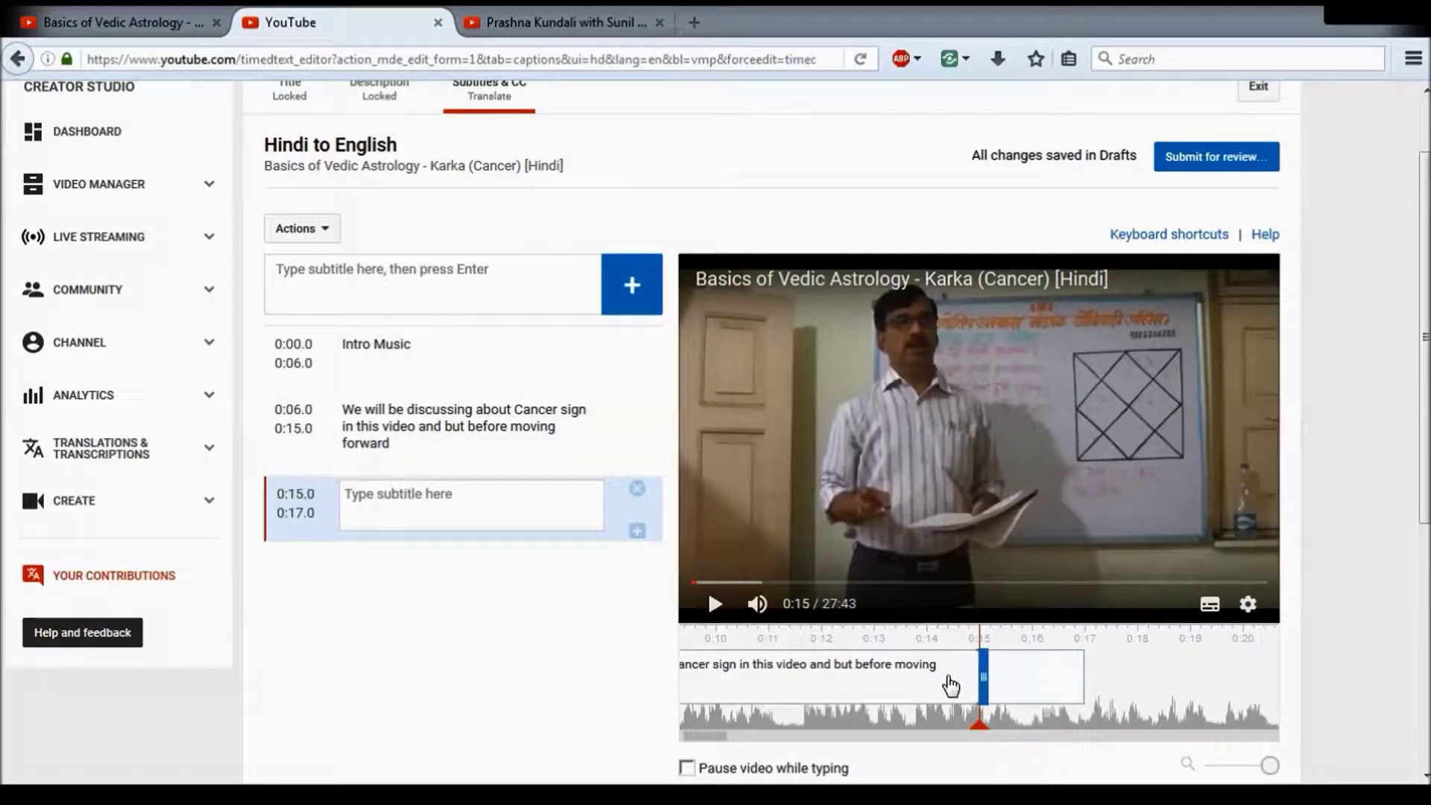
# - Play on briefly from 0:15, return to the start of the timeline, and set Intro Music's end to 0:05.2 and the second subtitle's start to 0:06.6
pyautogui.hotkey('shift', 'space')
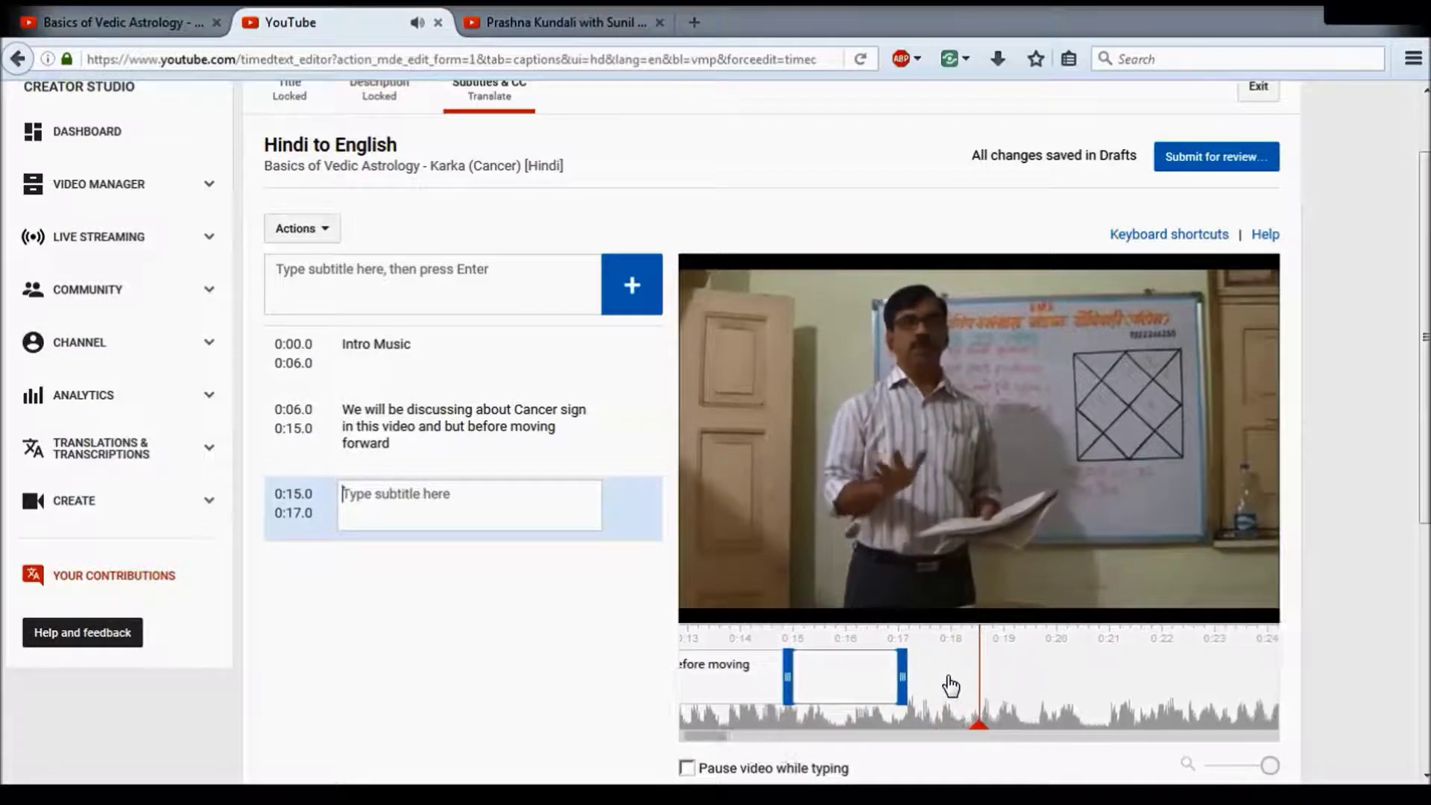
pyautogui.hotkey('shift', 'space')
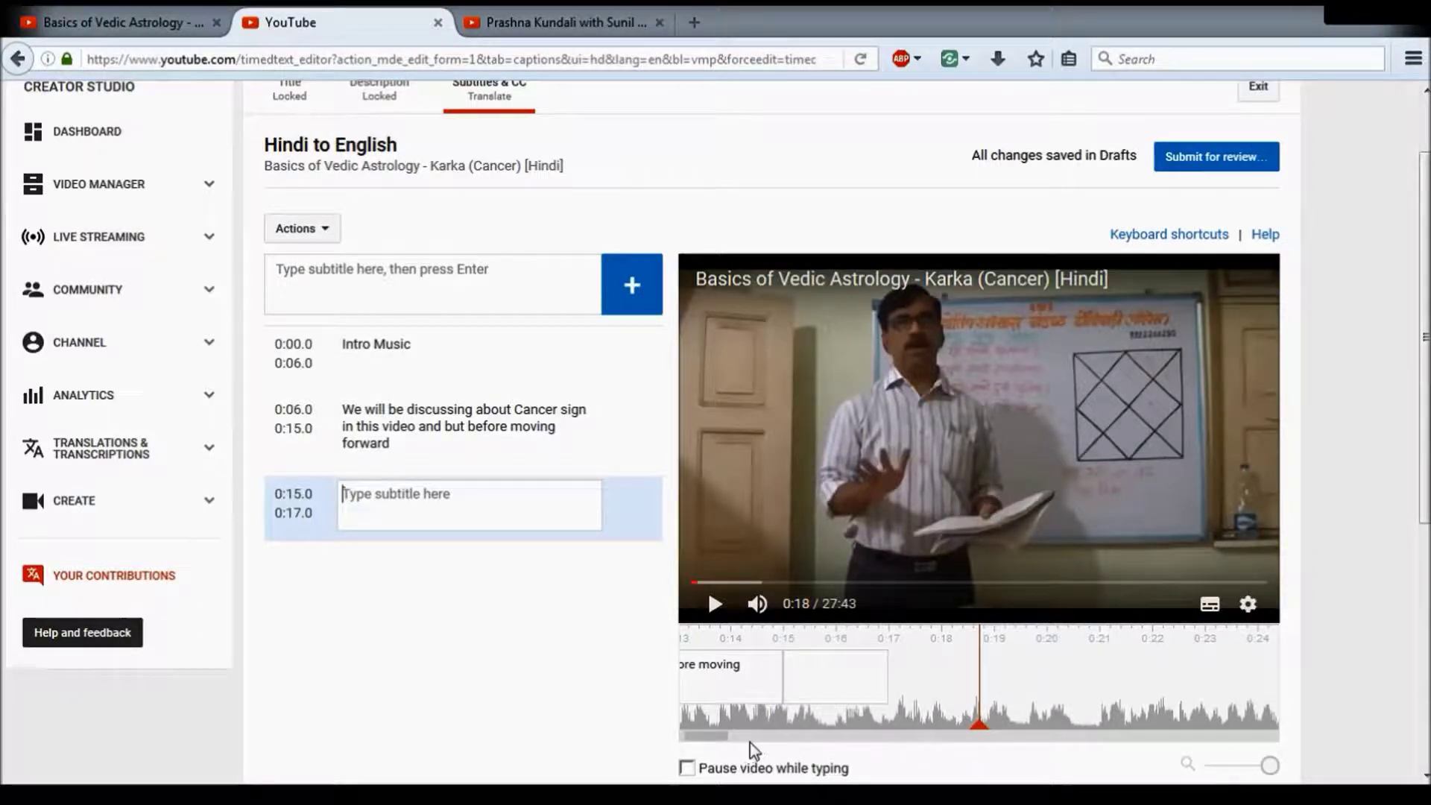
pyautogui.click(720, 741)
pyautogui.moveTo(720, 742); pyautogui.dragTo(717, 742)
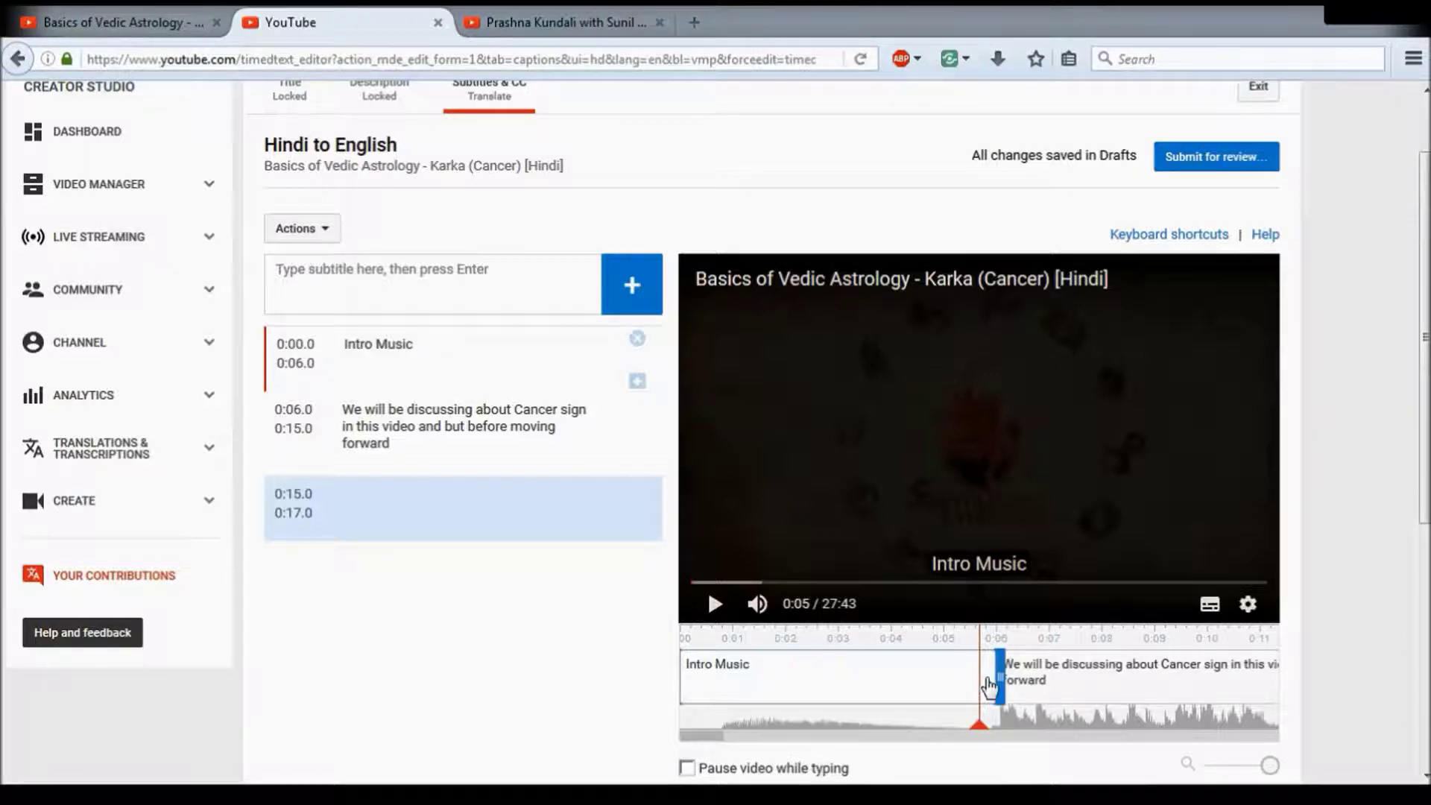
pyautogui.moveTo(993, 677); pyautogui.dragTo(957, 678)
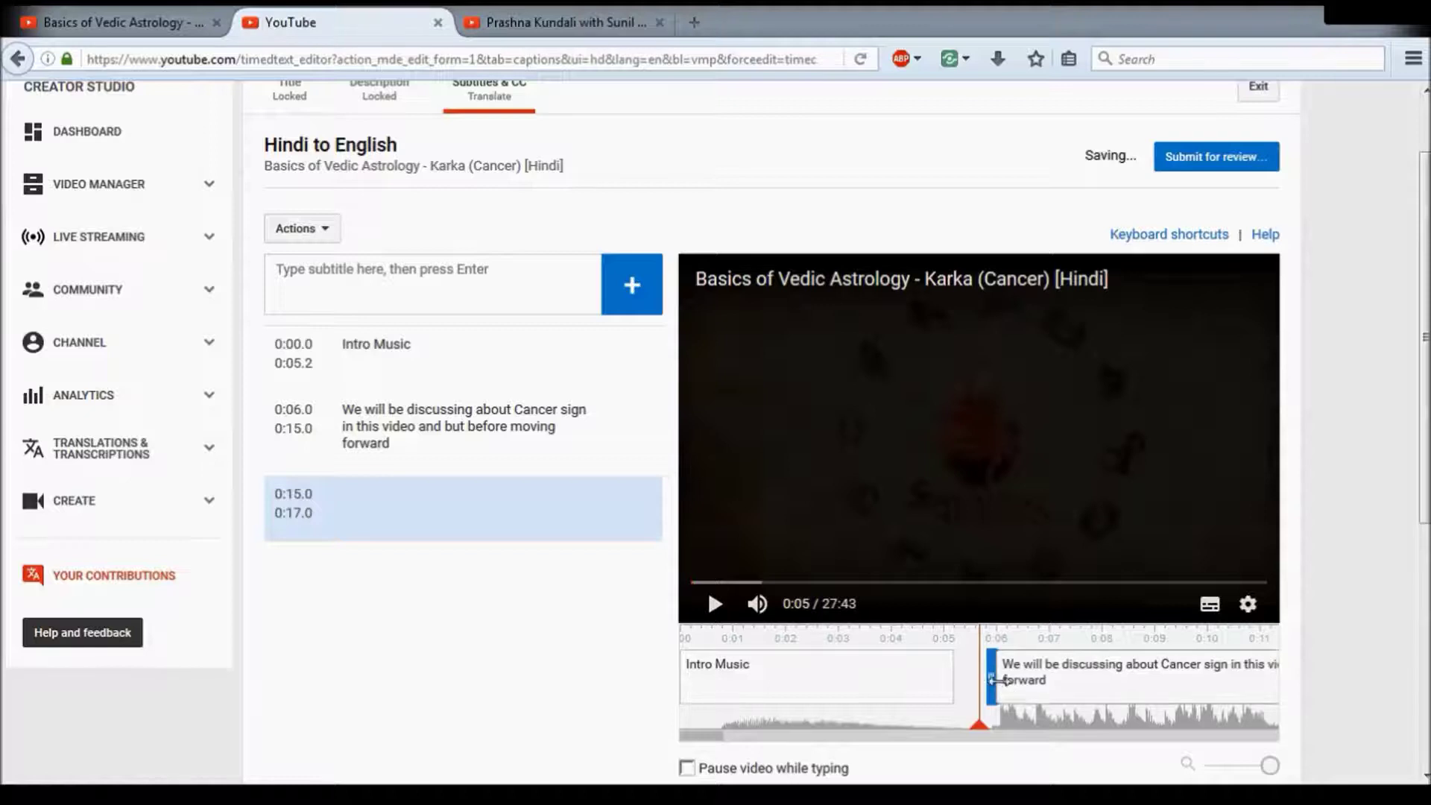
pyautogui.moveTo(996, 680); pyautogui.dragTo(1020, 679)
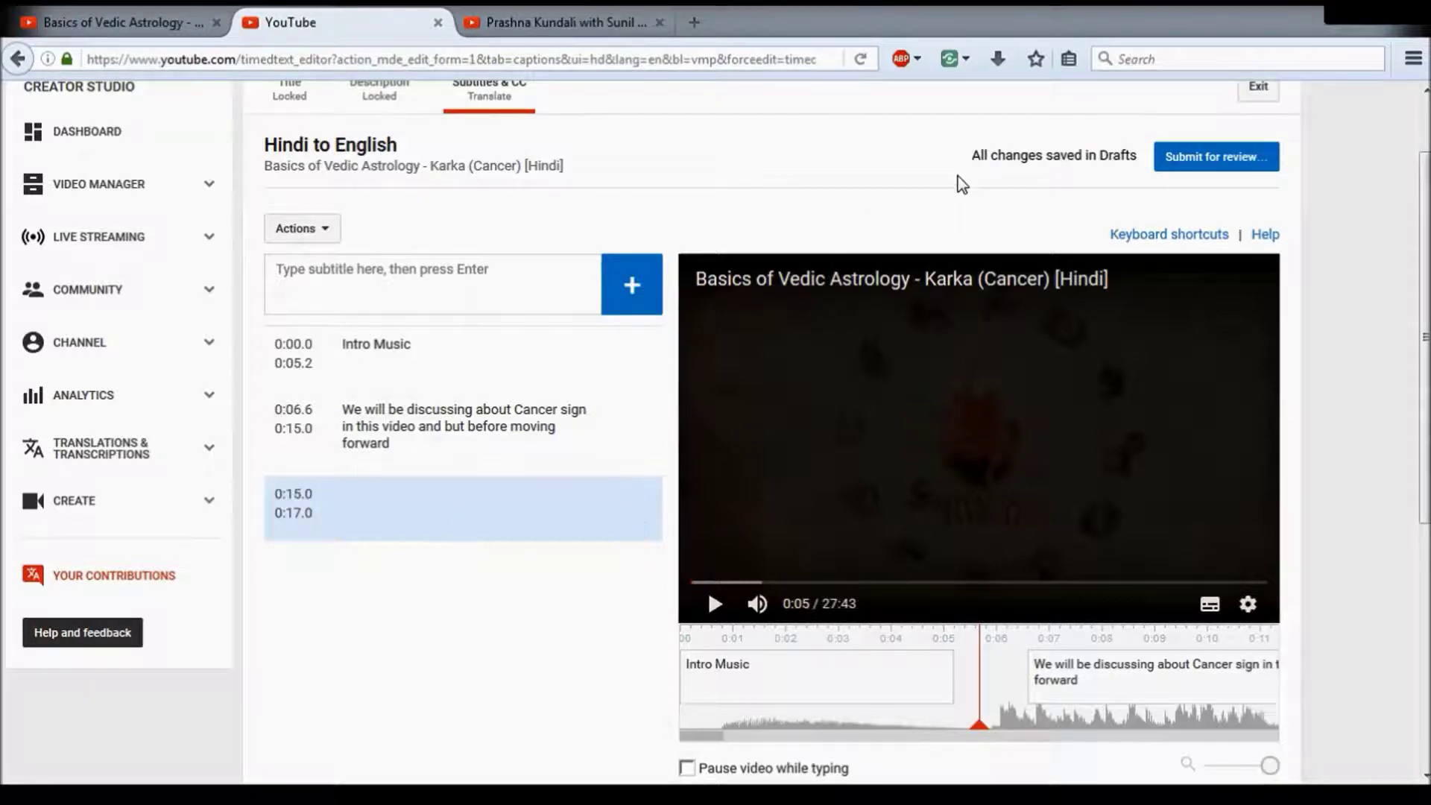
# - Open the submit-for-review dialog for the Hindi to English subtitles to view its completion and credit options
pyautogui.click(1223, 165)
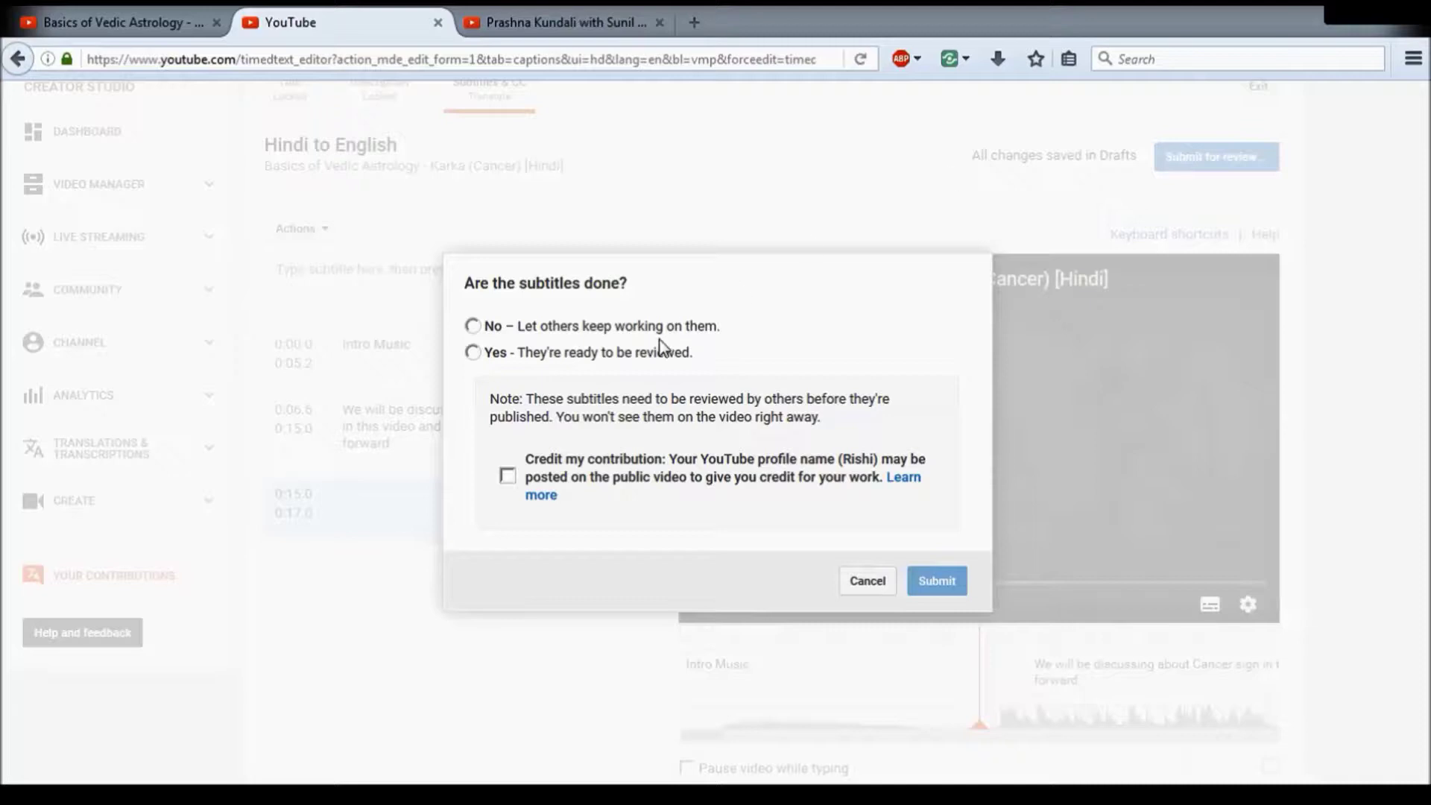
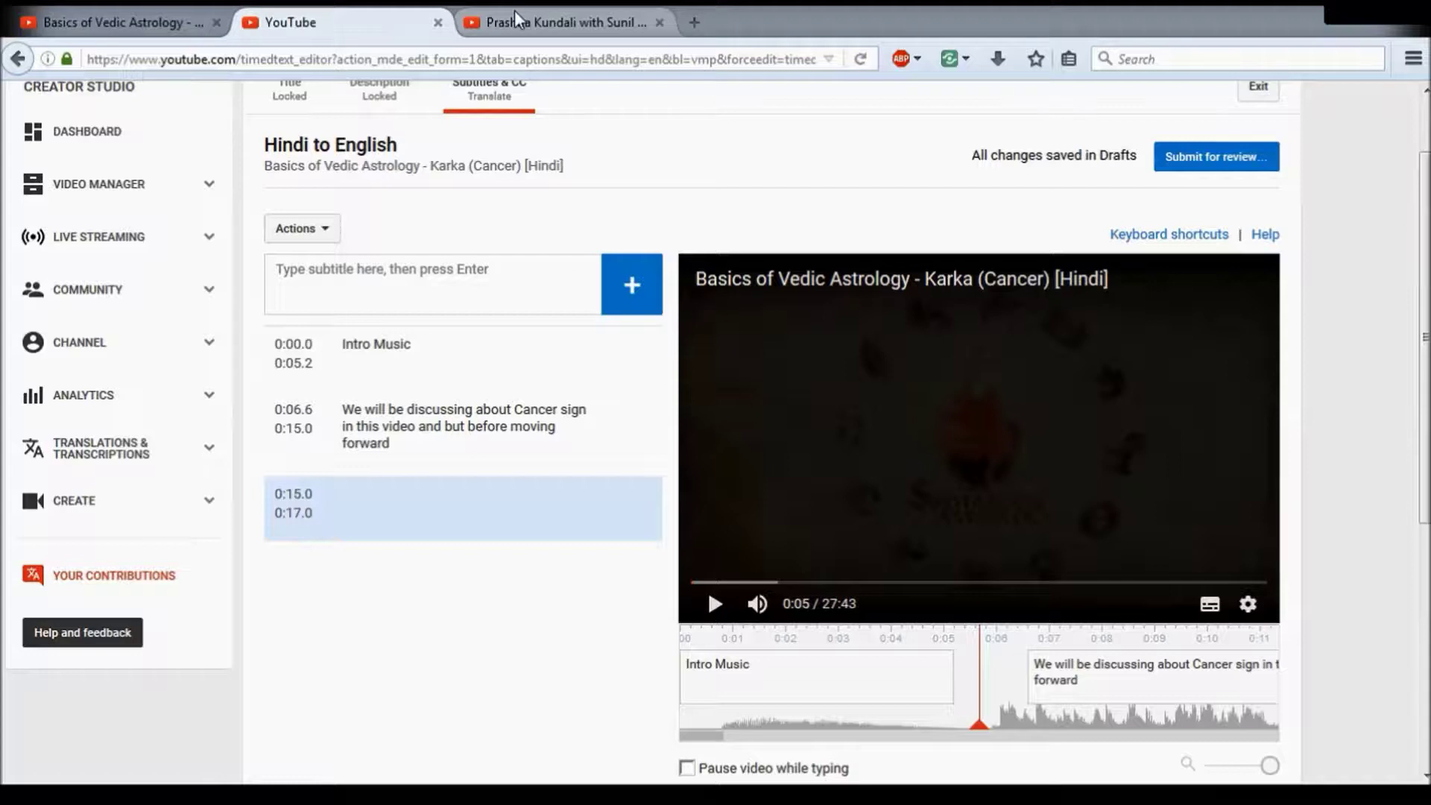
# - Switch to the Prashna Kundali lecture video, turn on its subtitles, and play a few seconds from about 5:45 to check them
pyautogui.click(514, 18)
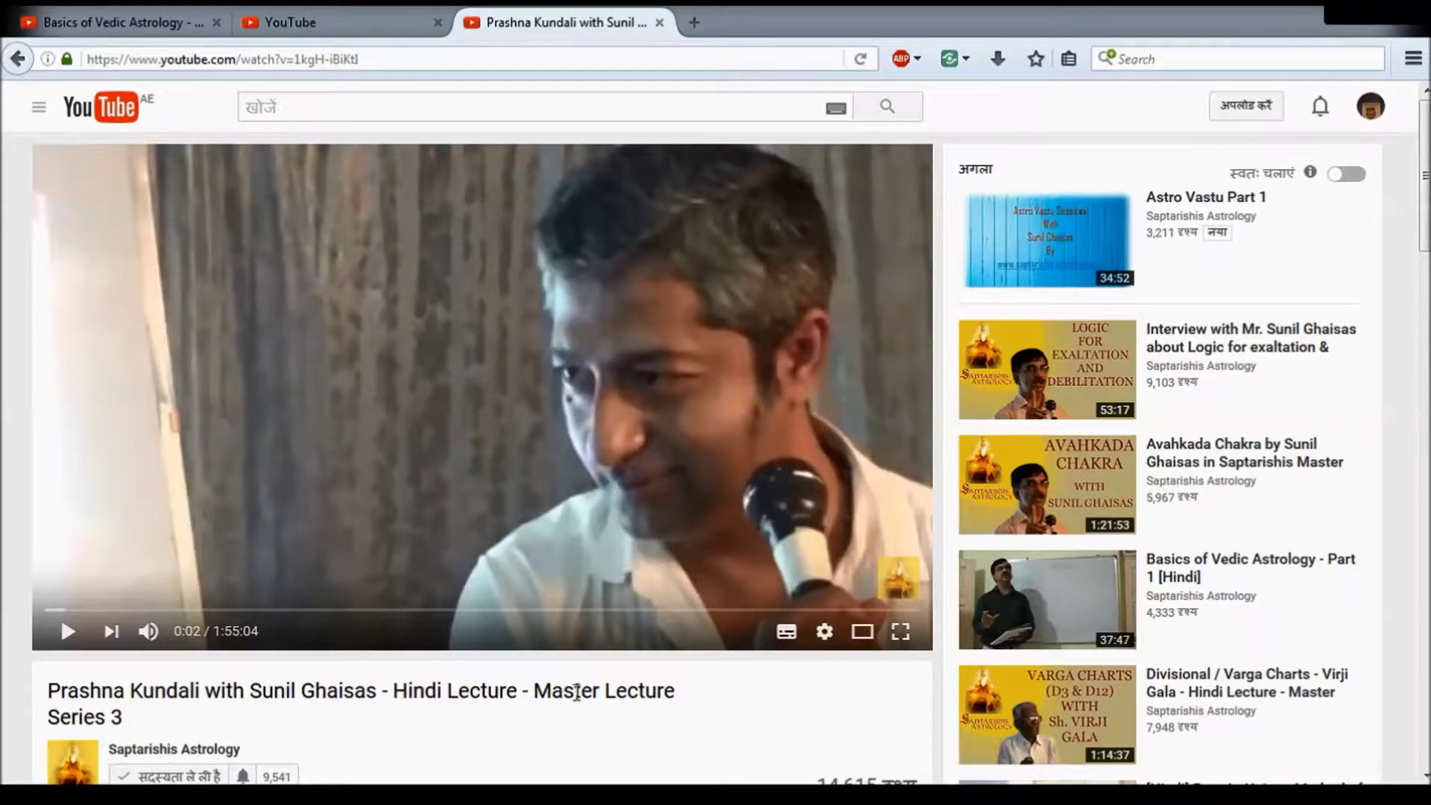
pyautogui.click(786, 634)
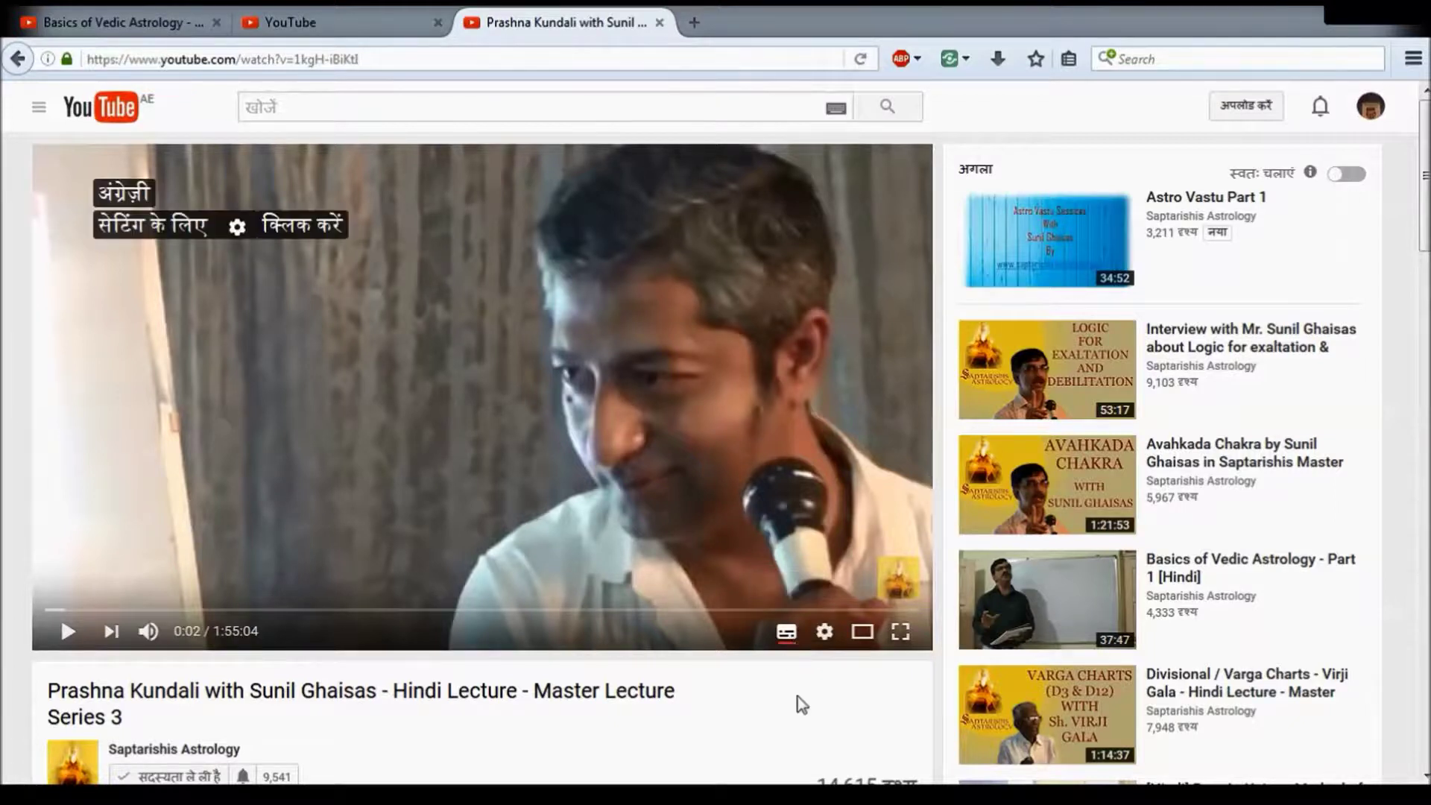
pyautogui.click(447, 435)
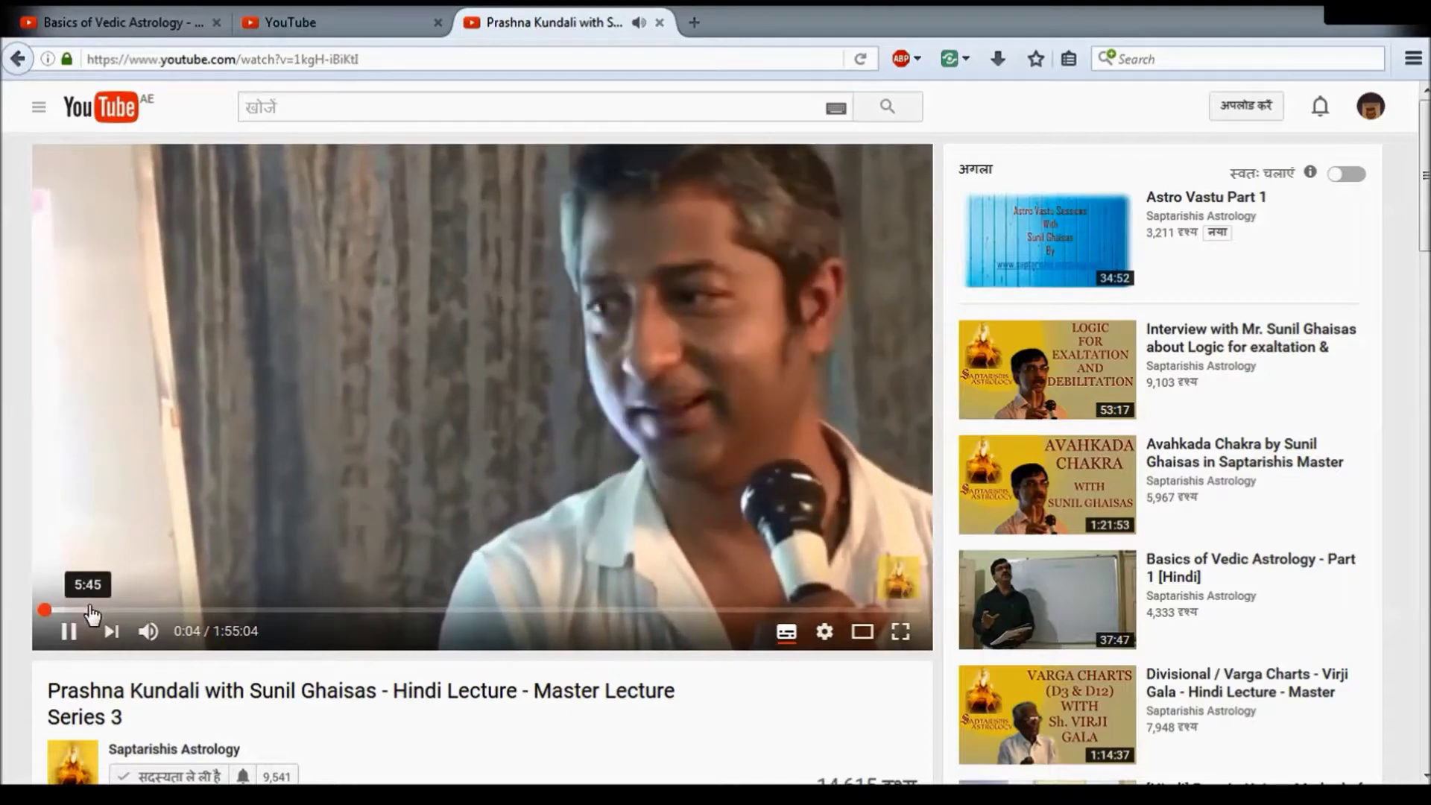
pyautogui.click(89, 612)
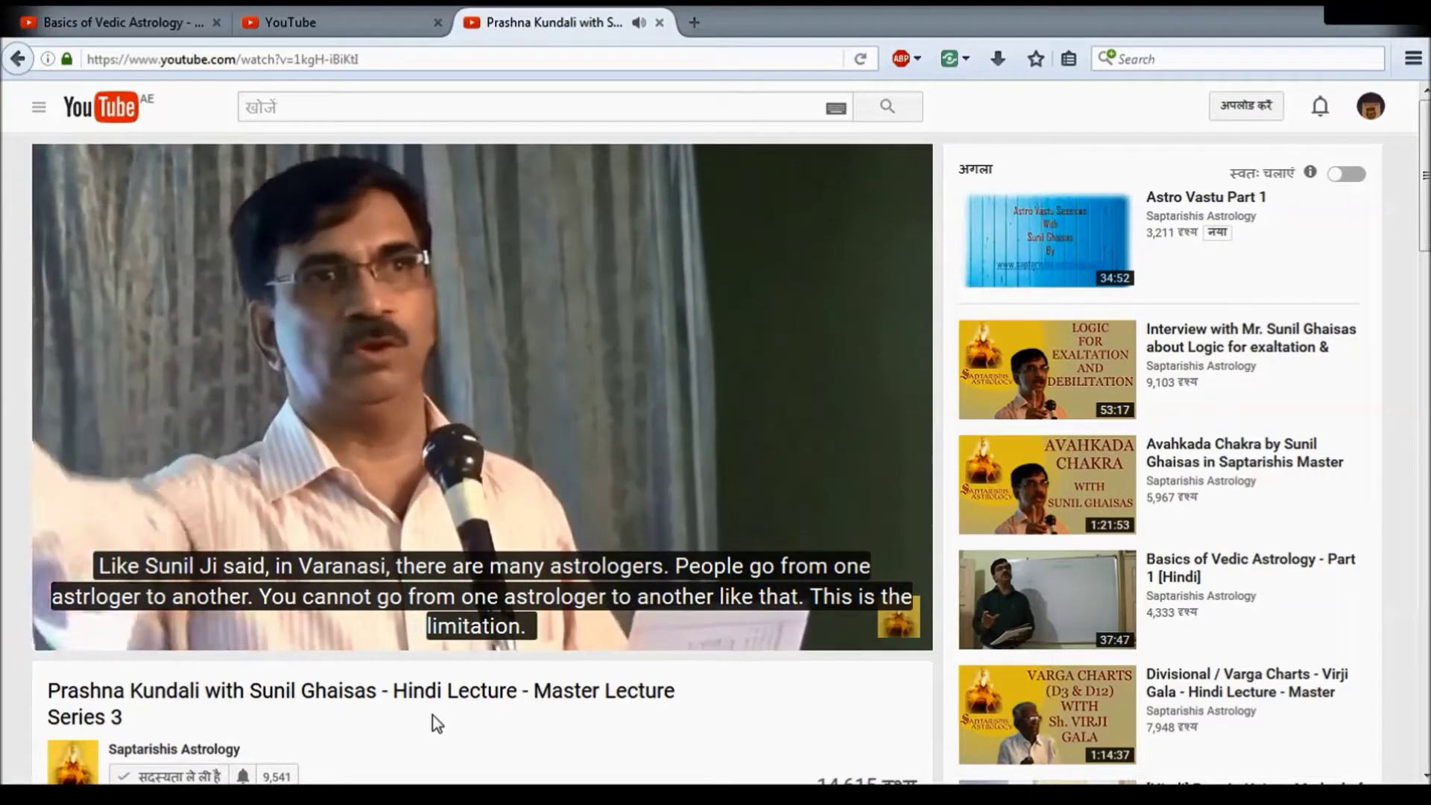
pyautogui.click(641, 309)
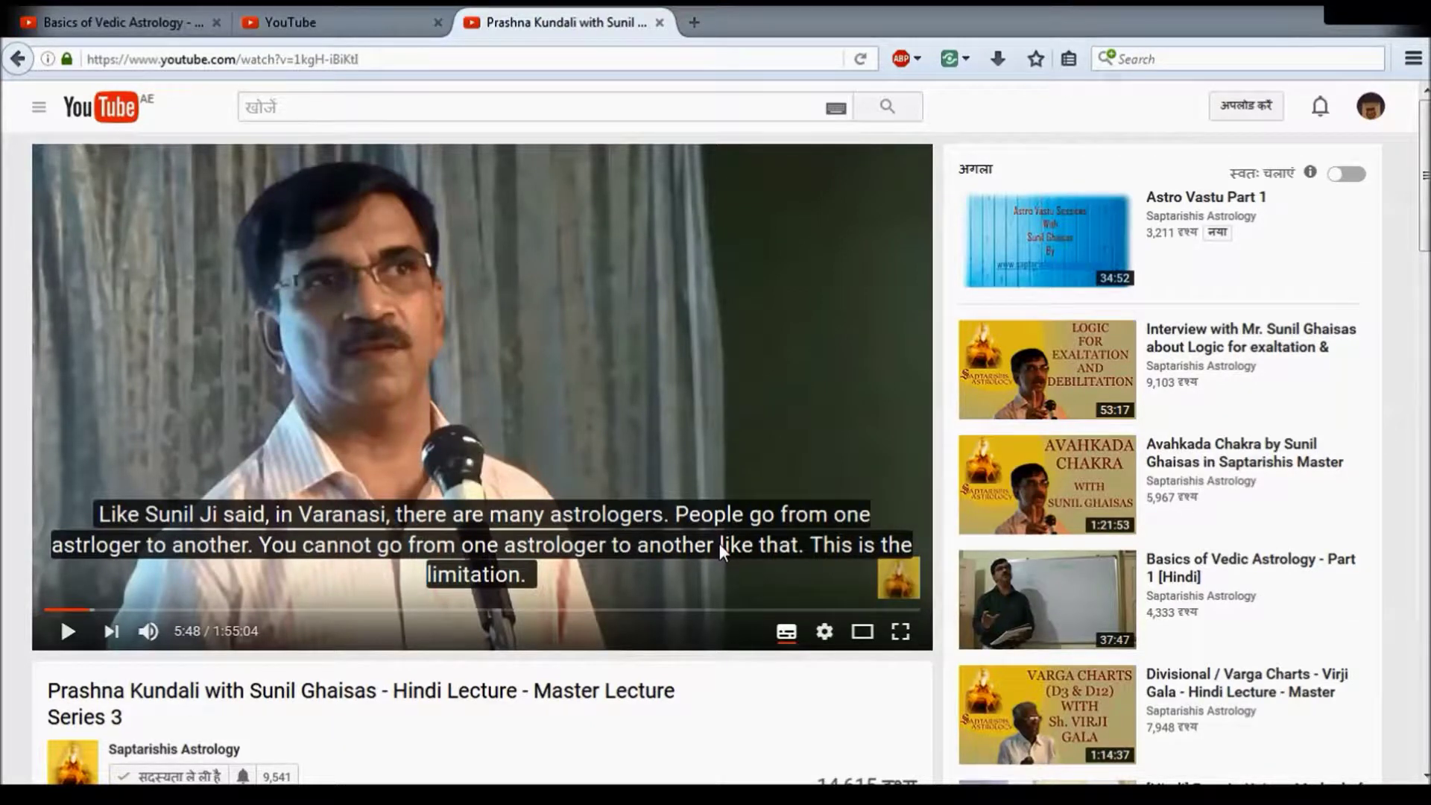
# - Open the Prashna Kundali video's add-subtitles page from its subtitle settings and load the published English subtitles for editing
pyautogui.click(824, 632)
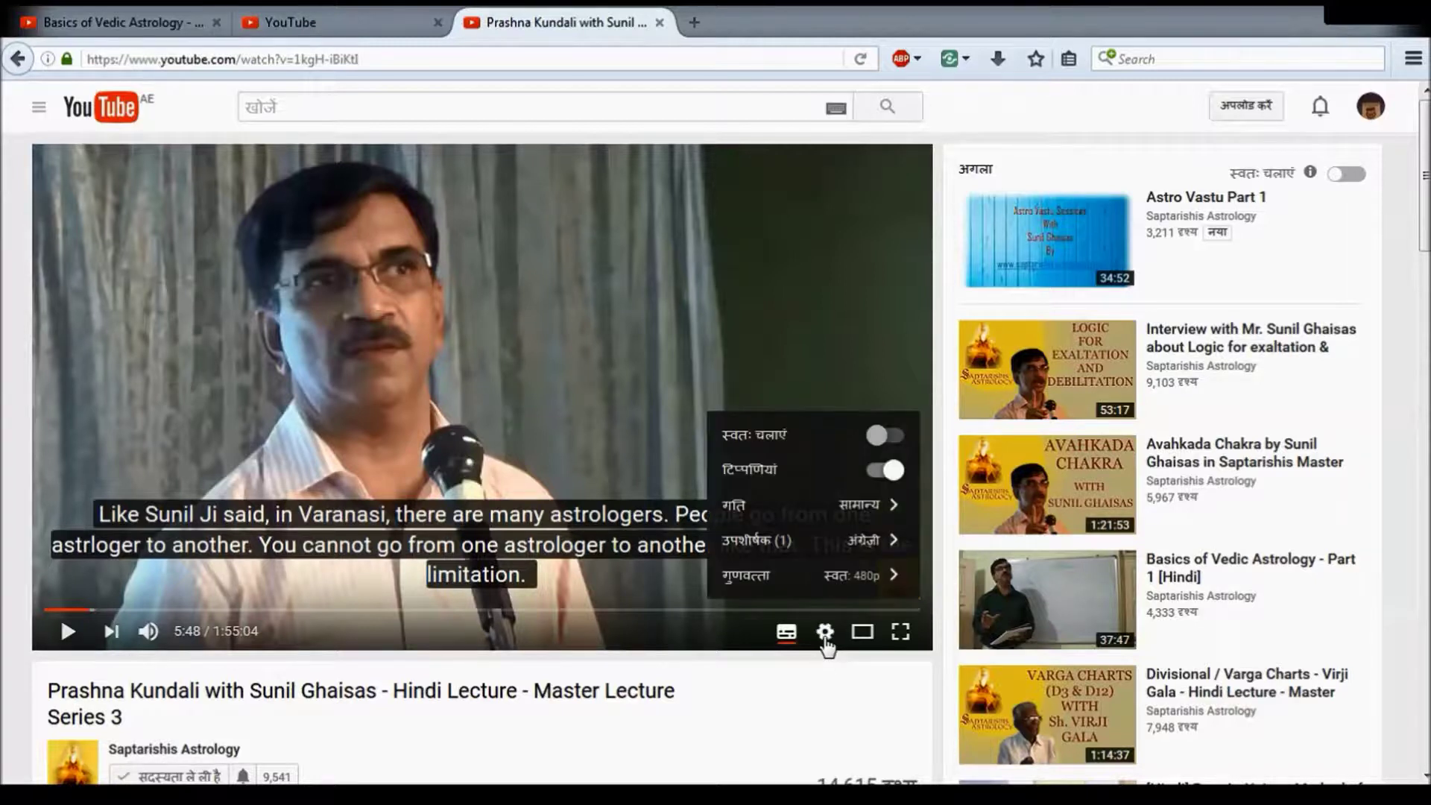
pyautogui.click(861, 543)
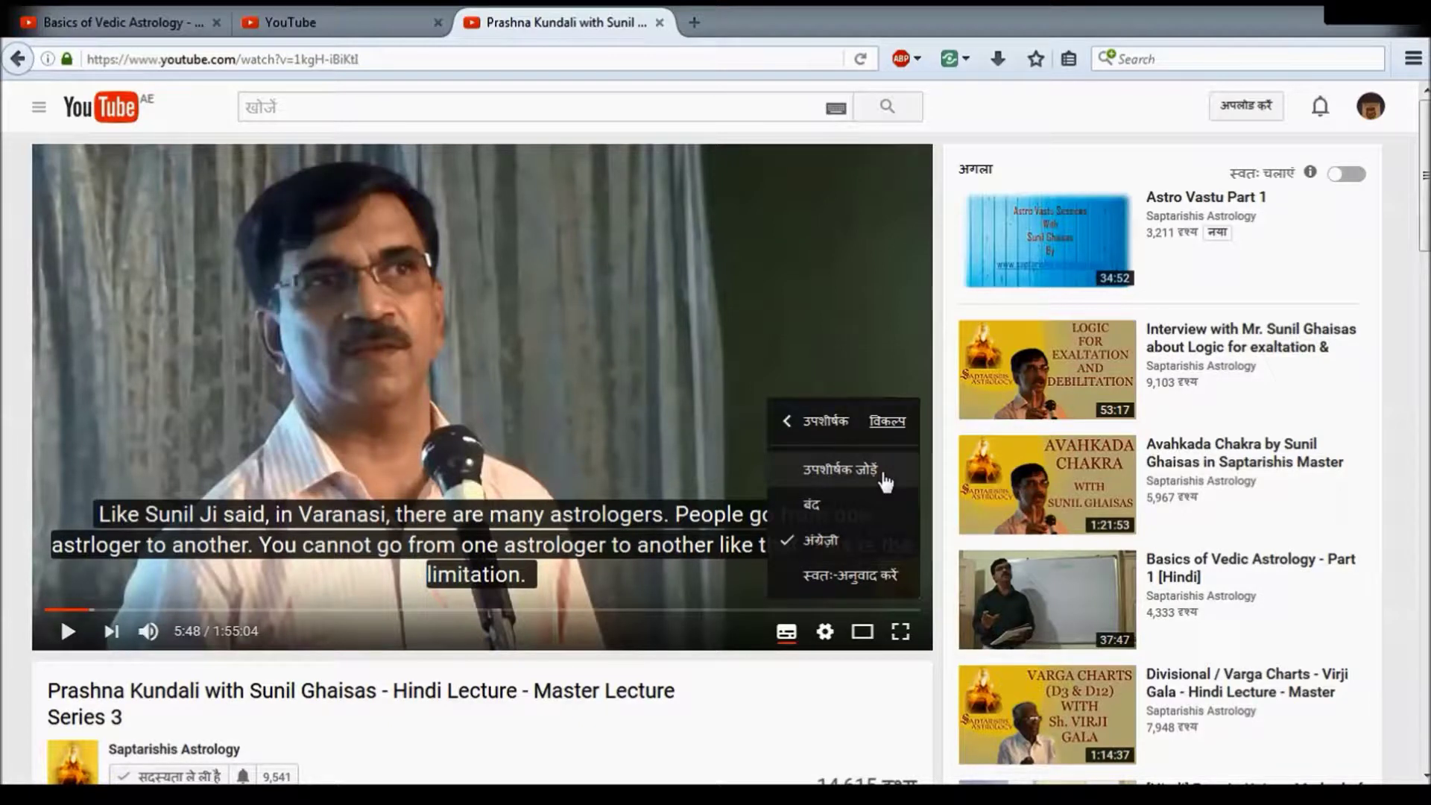
pyautogui.click(882, 475)
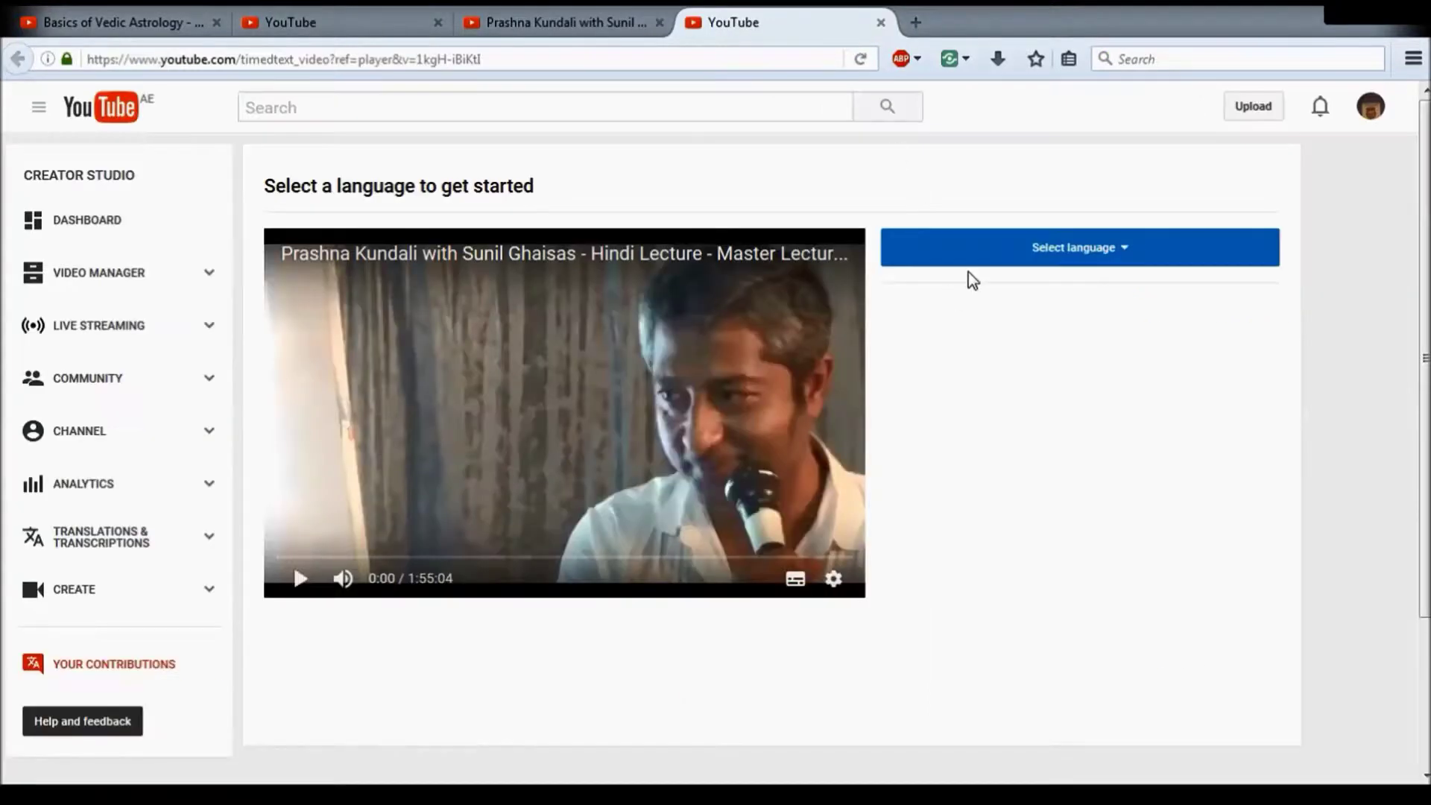
pyautogui.click(1023, 258)
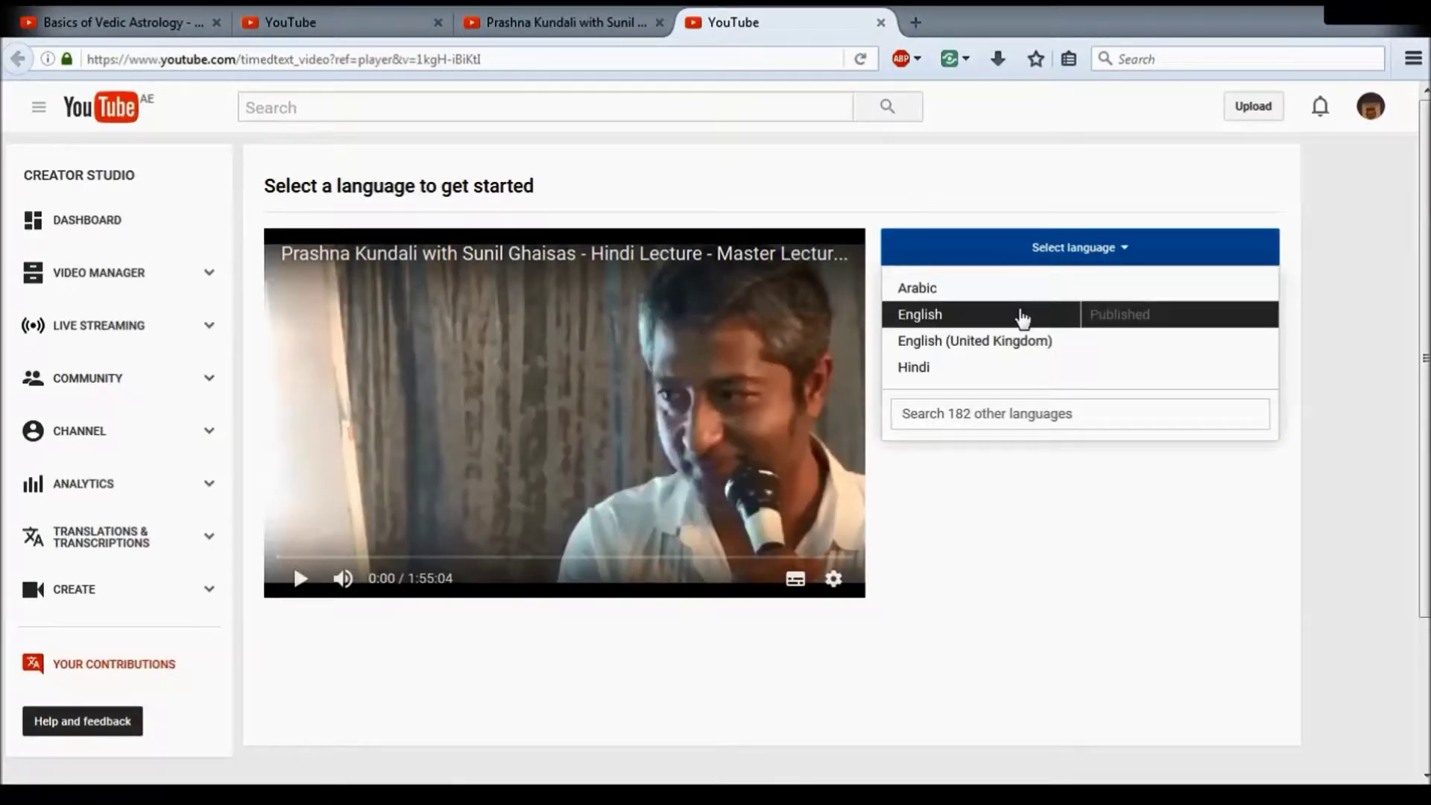
pyautogui.click(1119, 319)
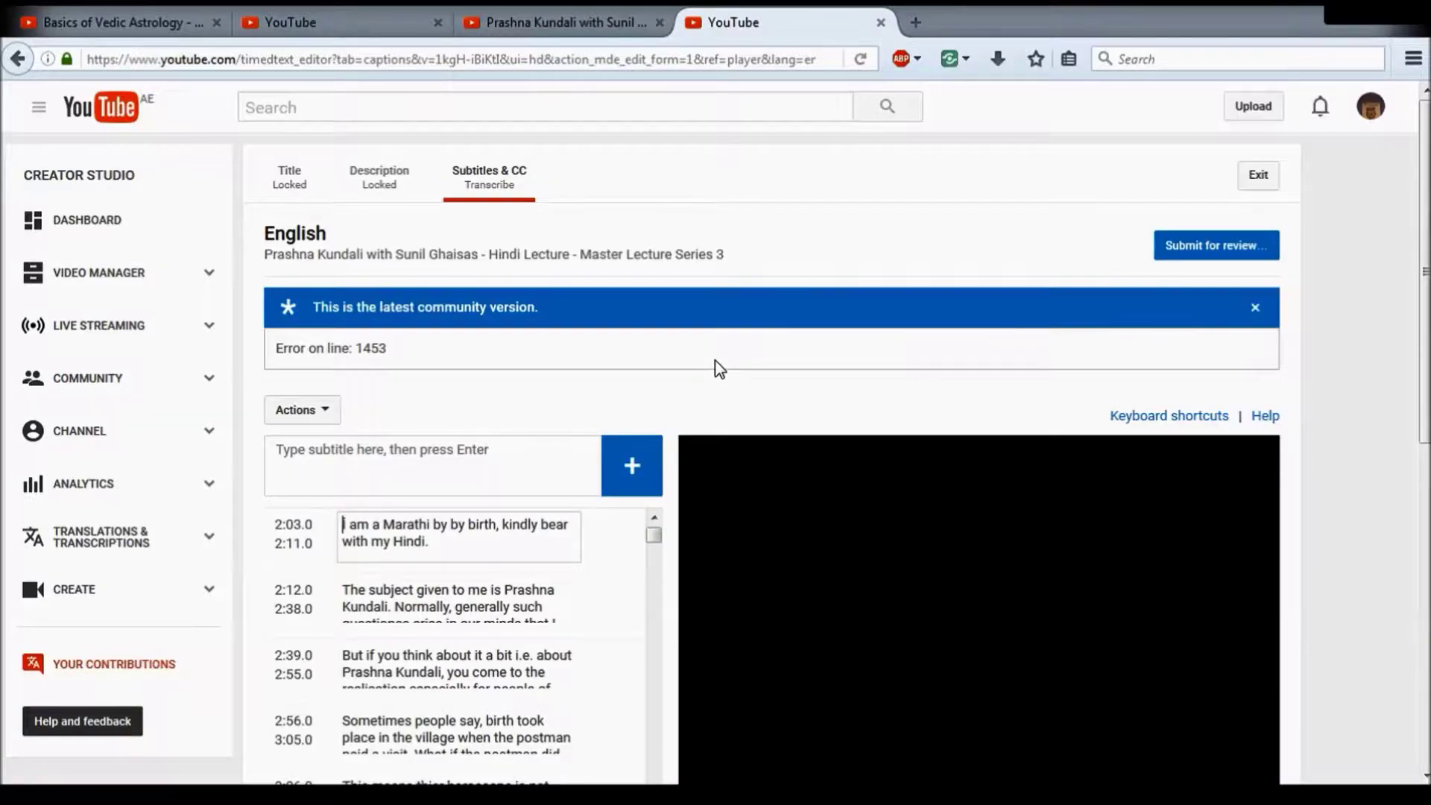
# - Correct the misspelled "thier" to "their" in the subtitle starting at 3:06.0
pyautogui.scroll(-1, 1186, 301)
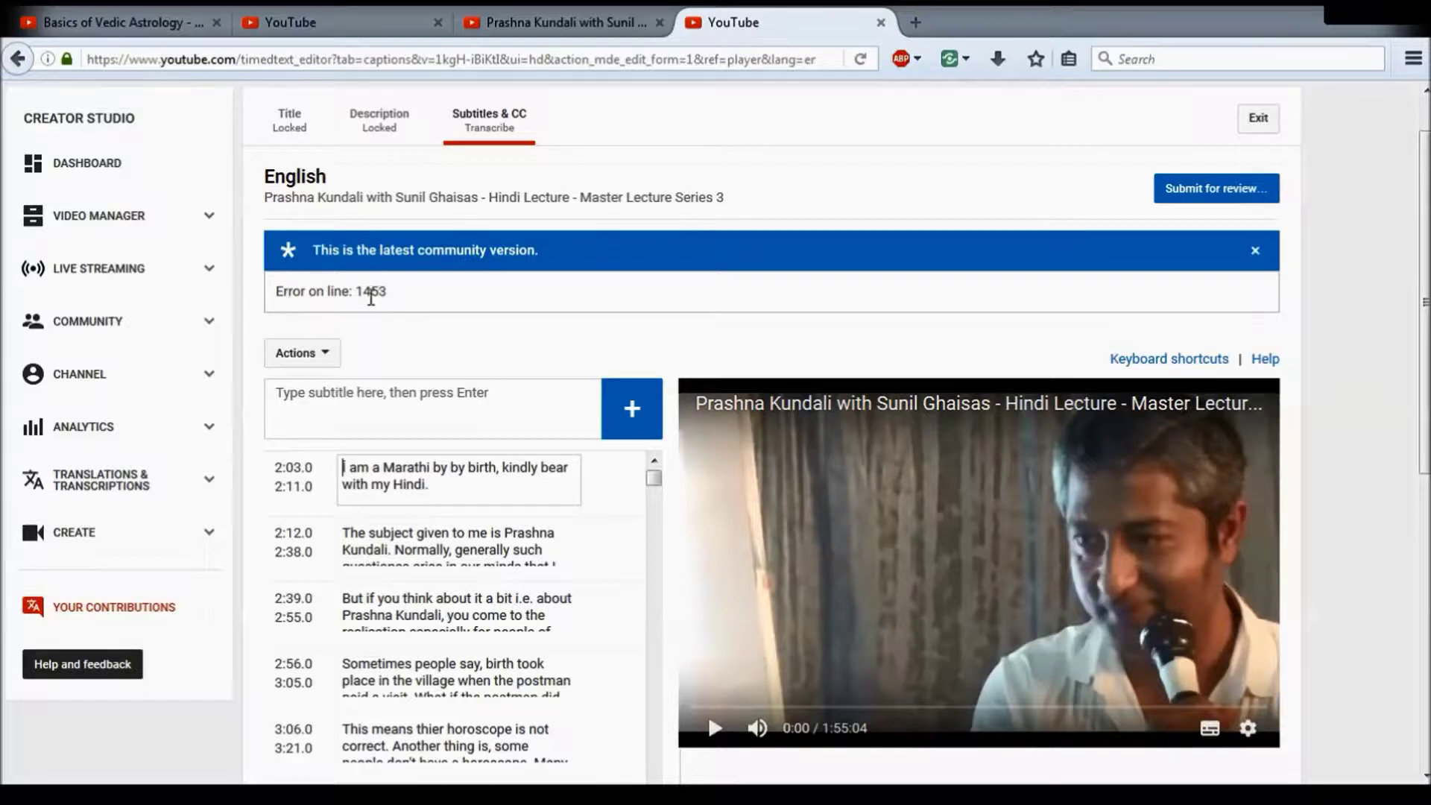
pyautogui.scroll(-1, 1390, 307)
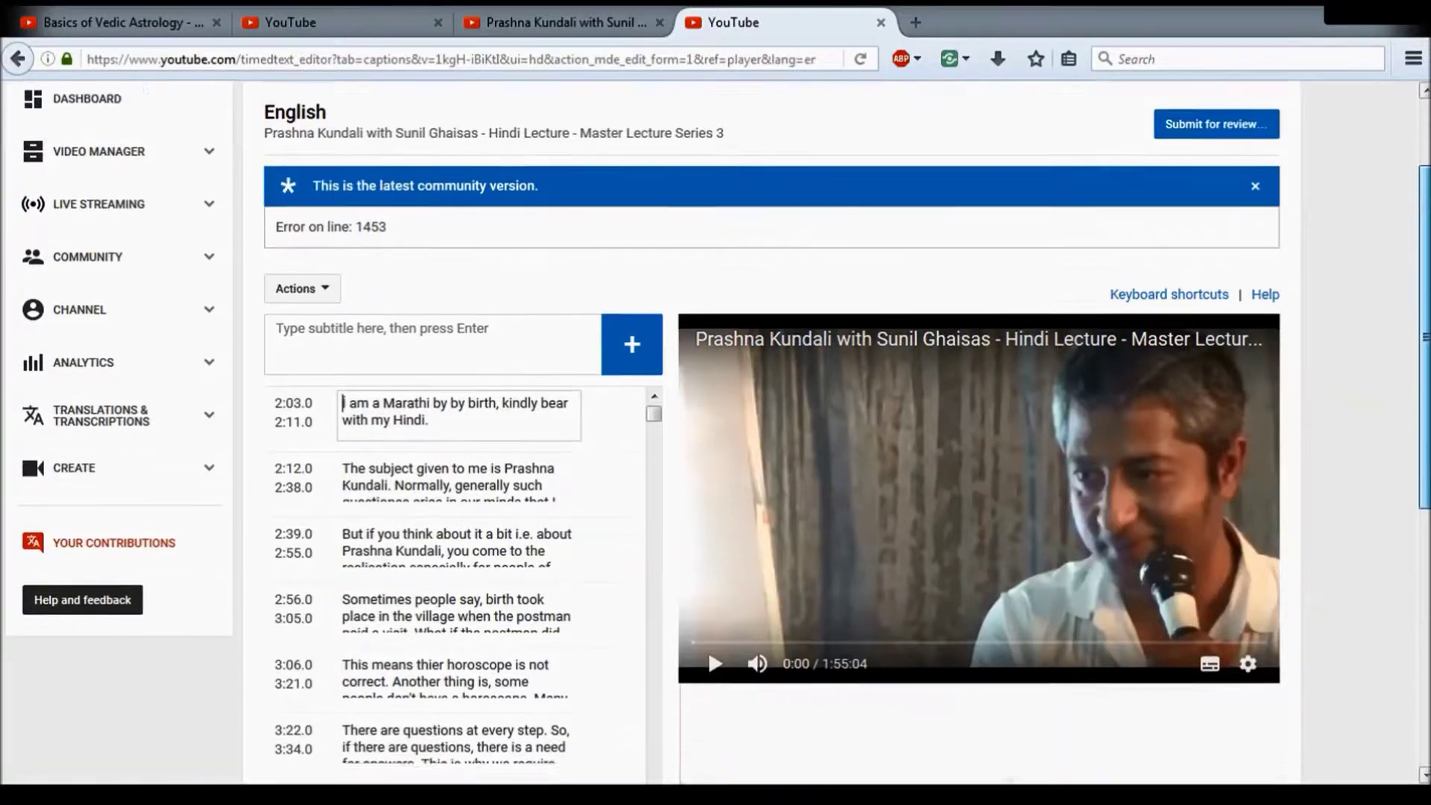
pyautogui.scroll(-2, 1389, 307)
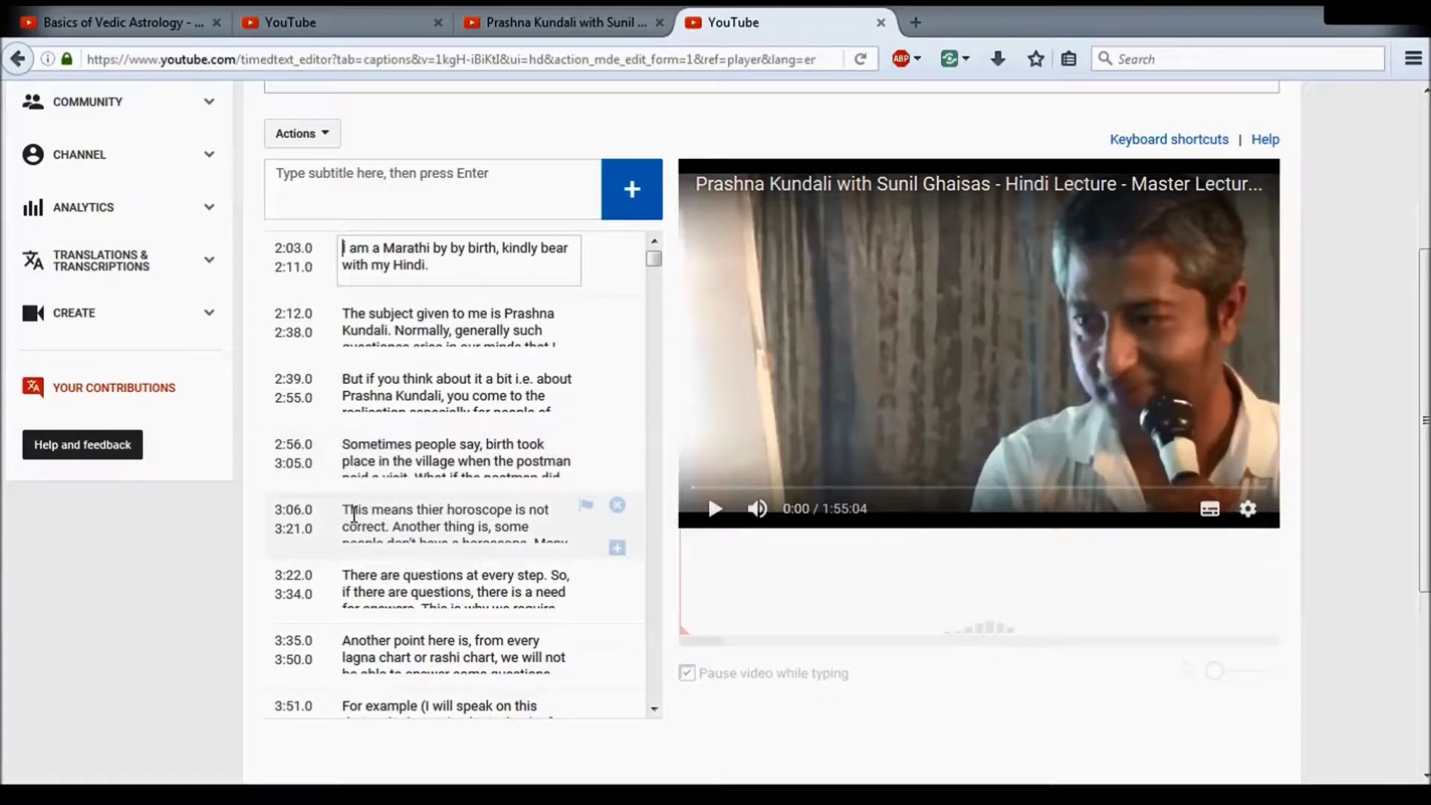
pyautogui.click(443, 511)
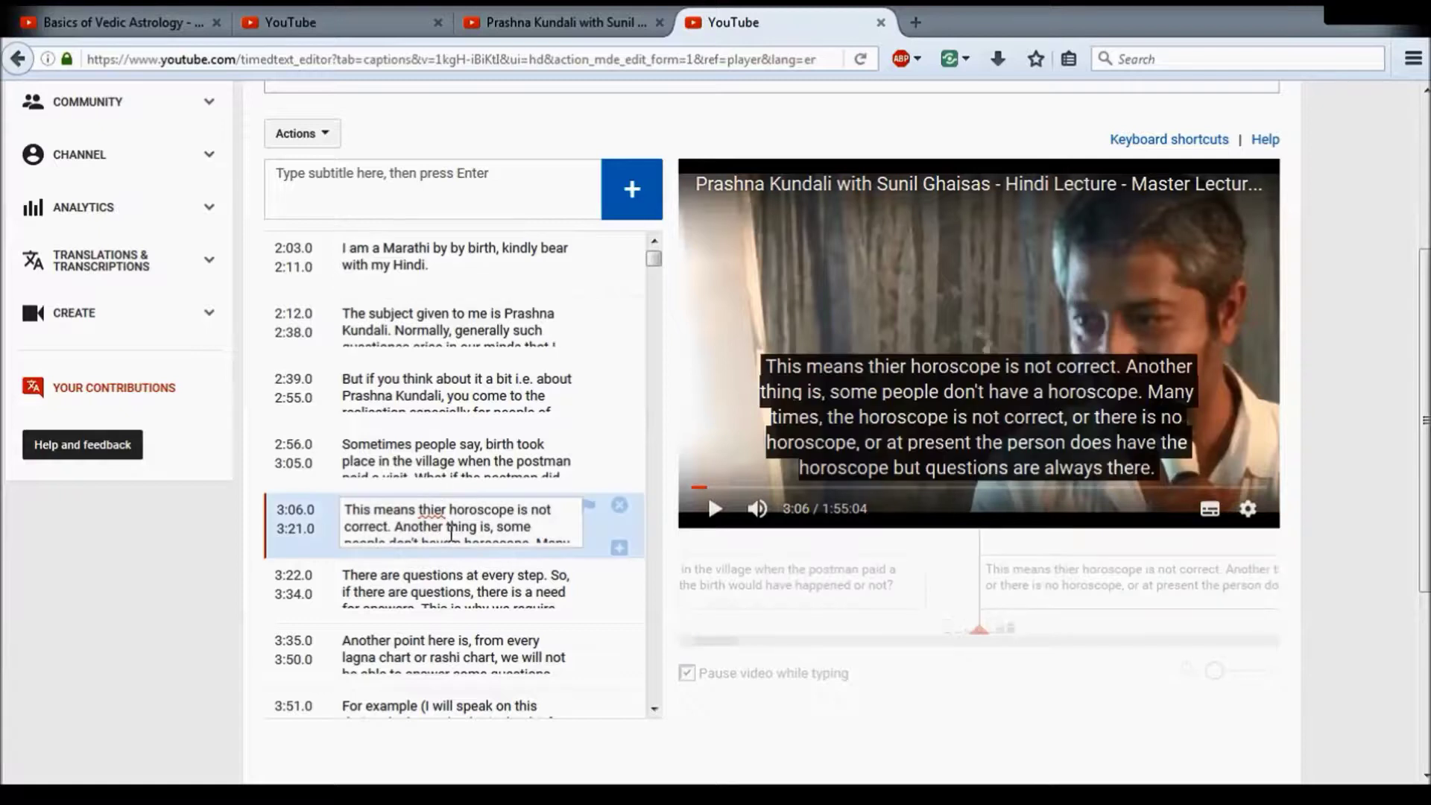
pyautogui.press('BackSpace')
pyautogui.press('BackSpace')
pyautogui.write('ei')
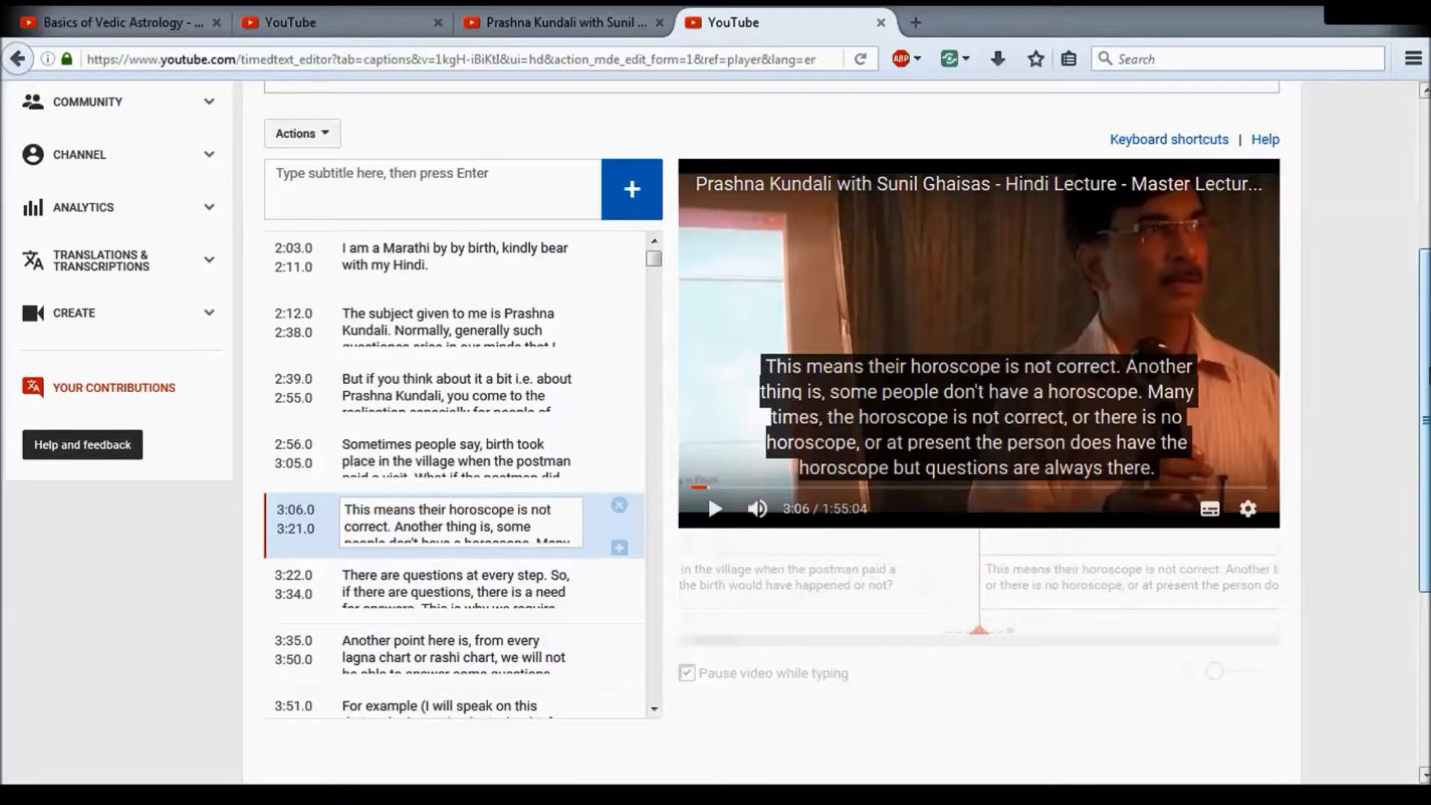
# - View the submit-for-review options for the corrected English subtitles and cancel without submitting
pyautogui.scroll(3, 1424, 417)
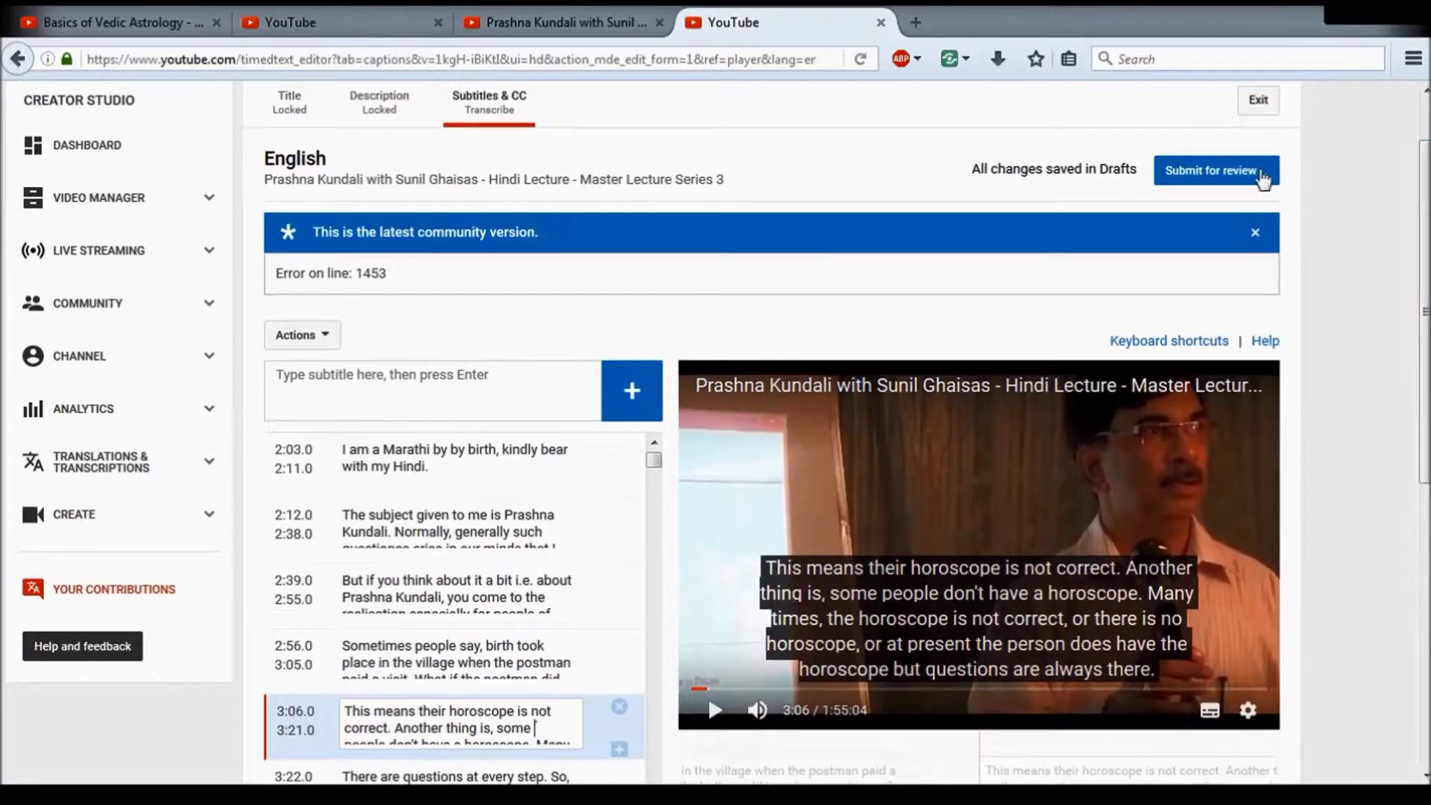
pyautogui.click(1210, 187)
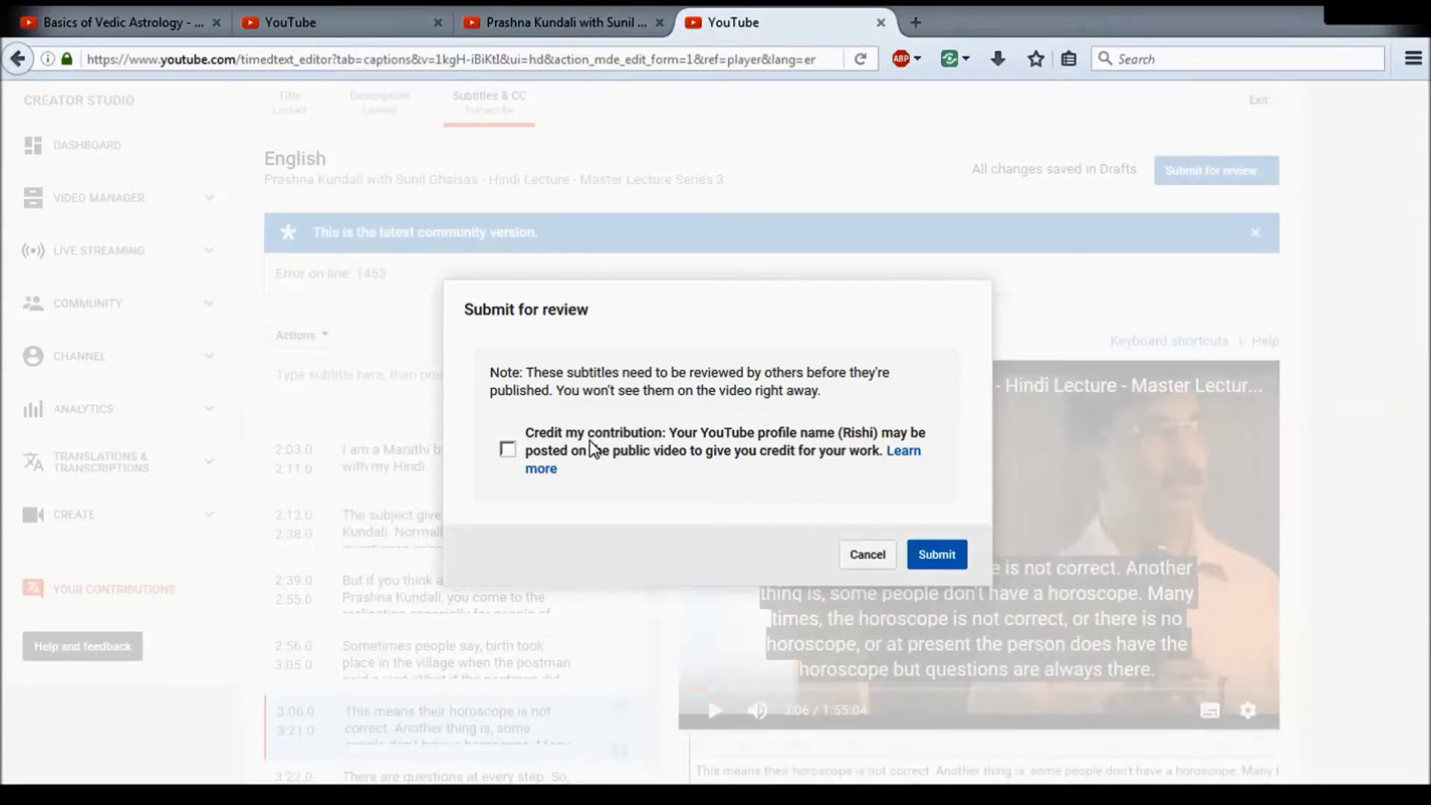
pyautogui.click(866, 555)
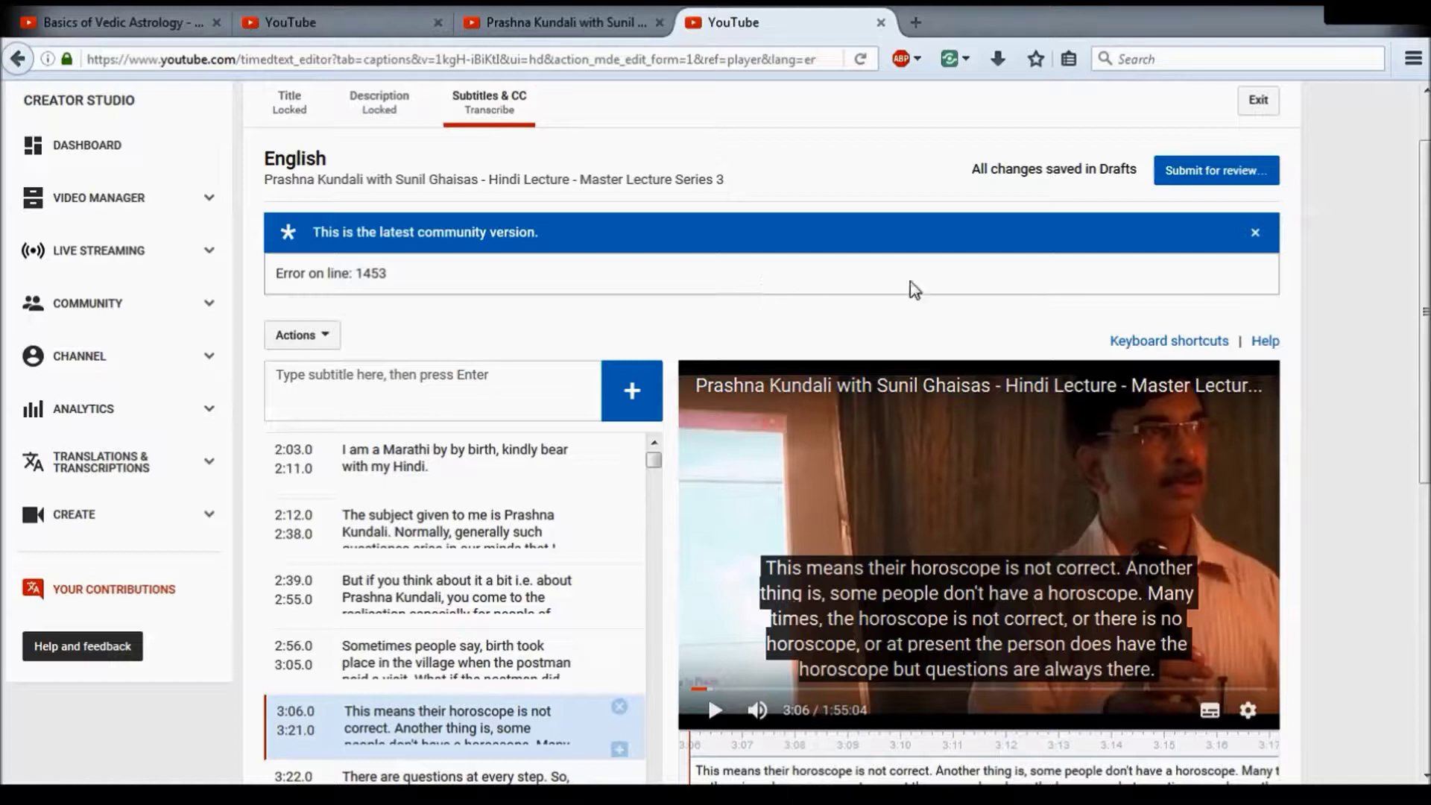
# - View the subtitle editor's list of keyboard shortcuts and close it
pyautogui.click(1116, 343)
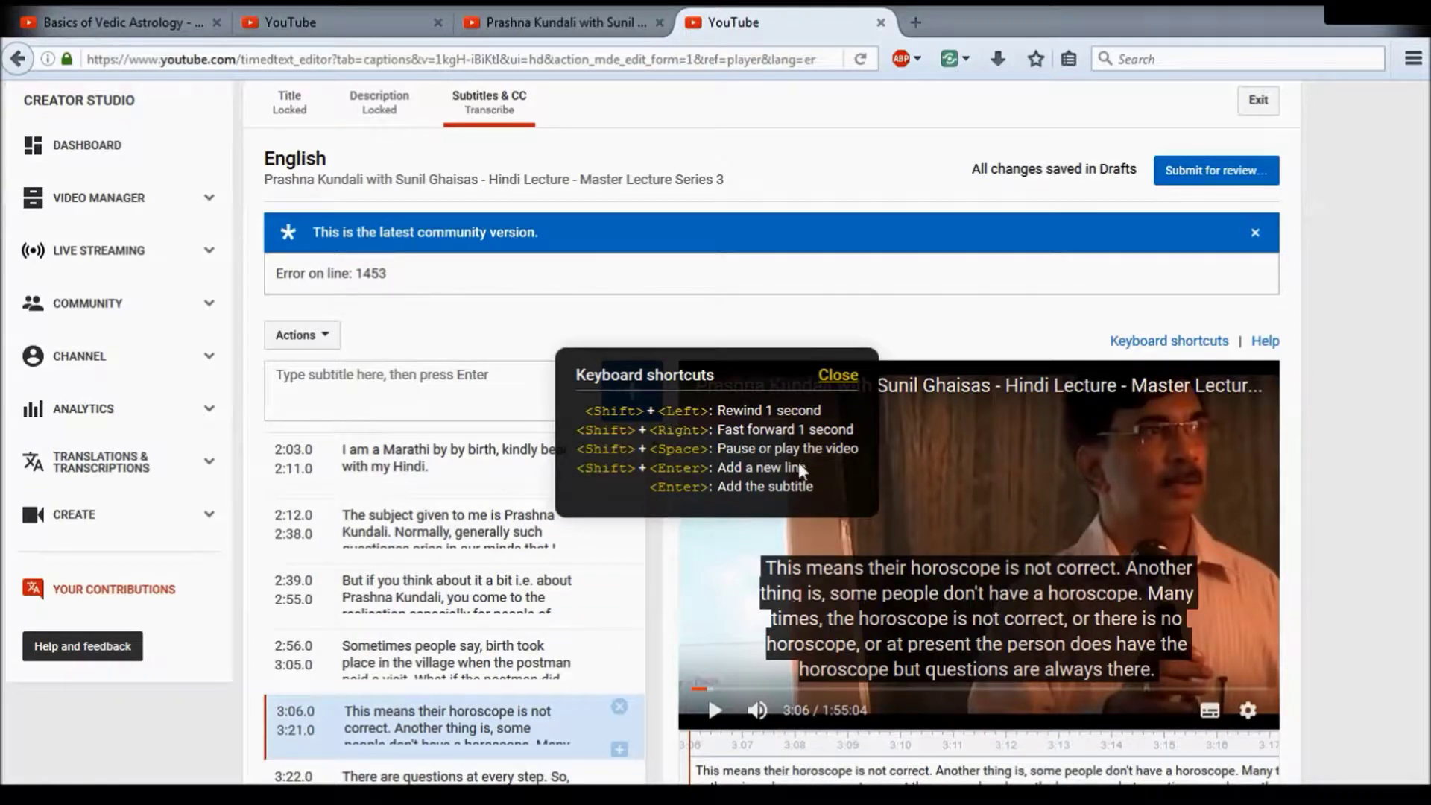
pyautogui.click(838, 377)
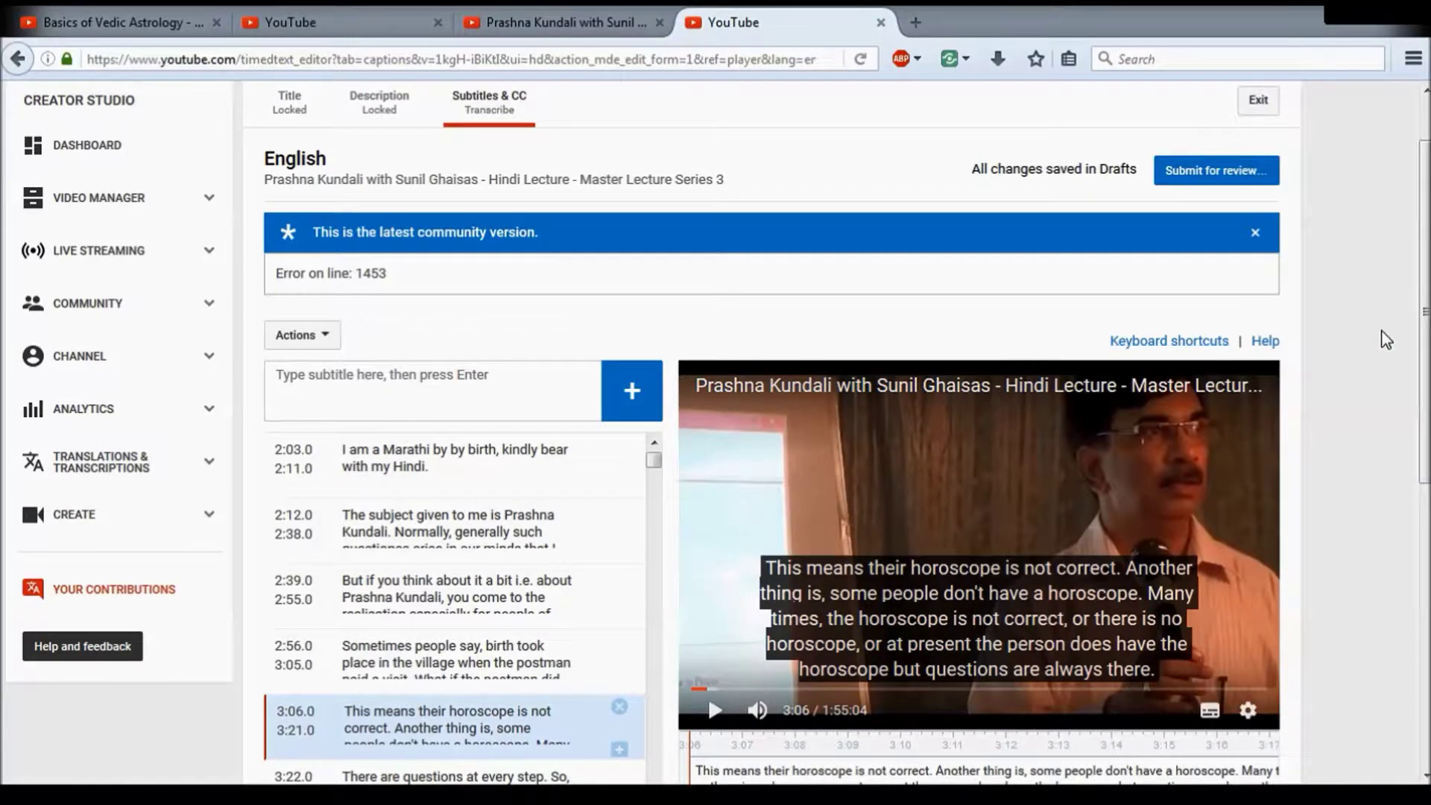
# - Go to the account's Creator Studio dashboard and open the list of its own subtitle contributions
pyautogui.scroll(2, 1385, 340)
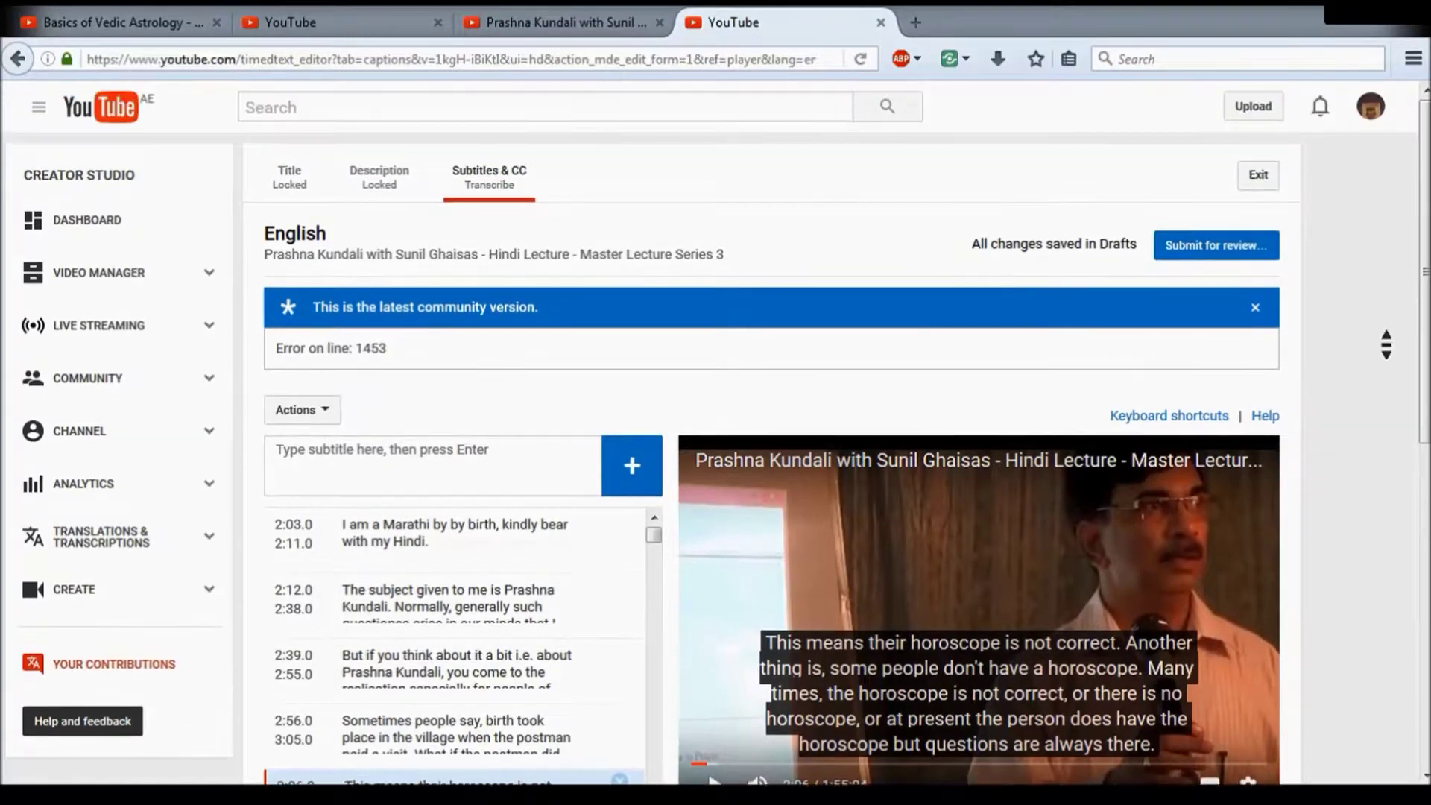
pyautogui.click(1372, 109)
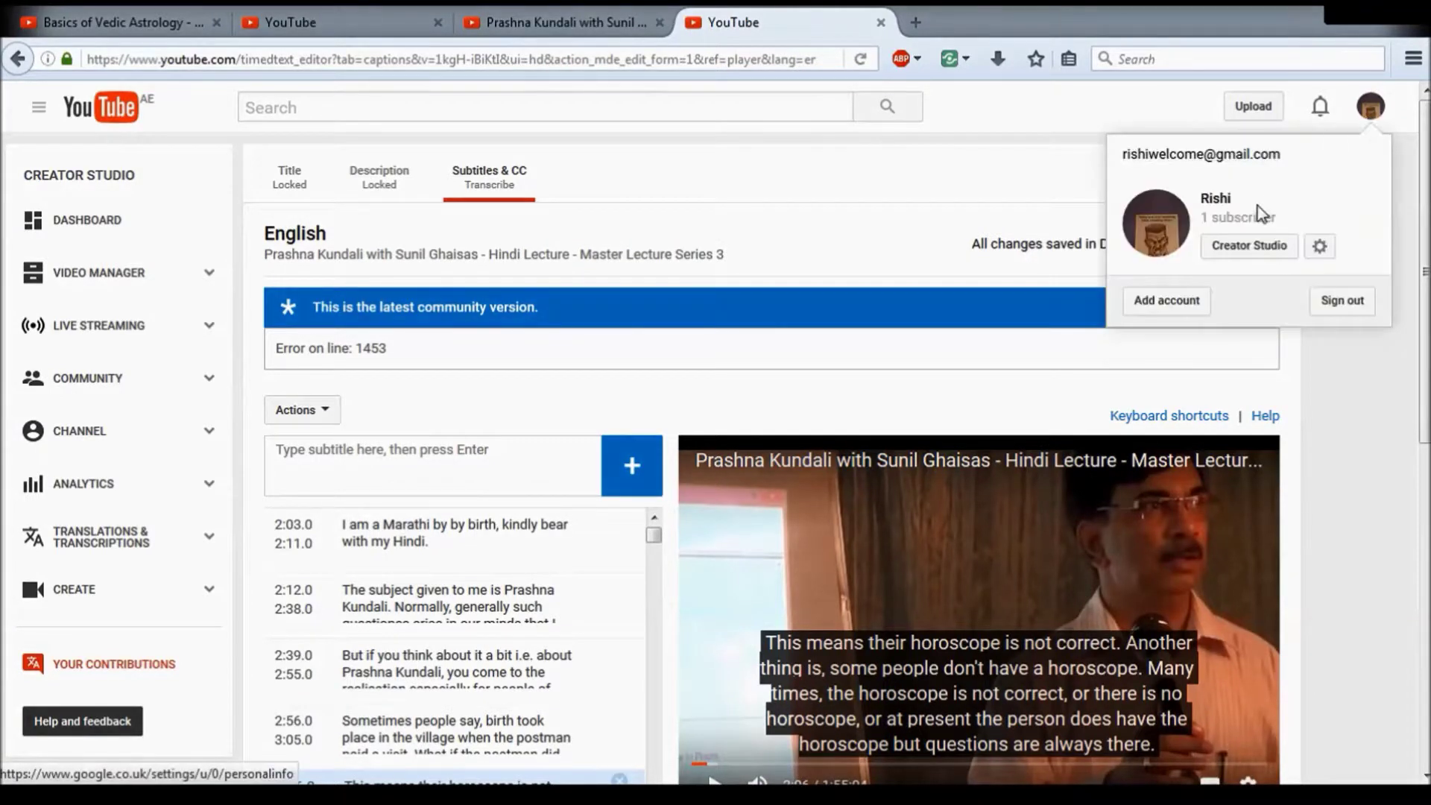
pyautogui.click(1250, 257)
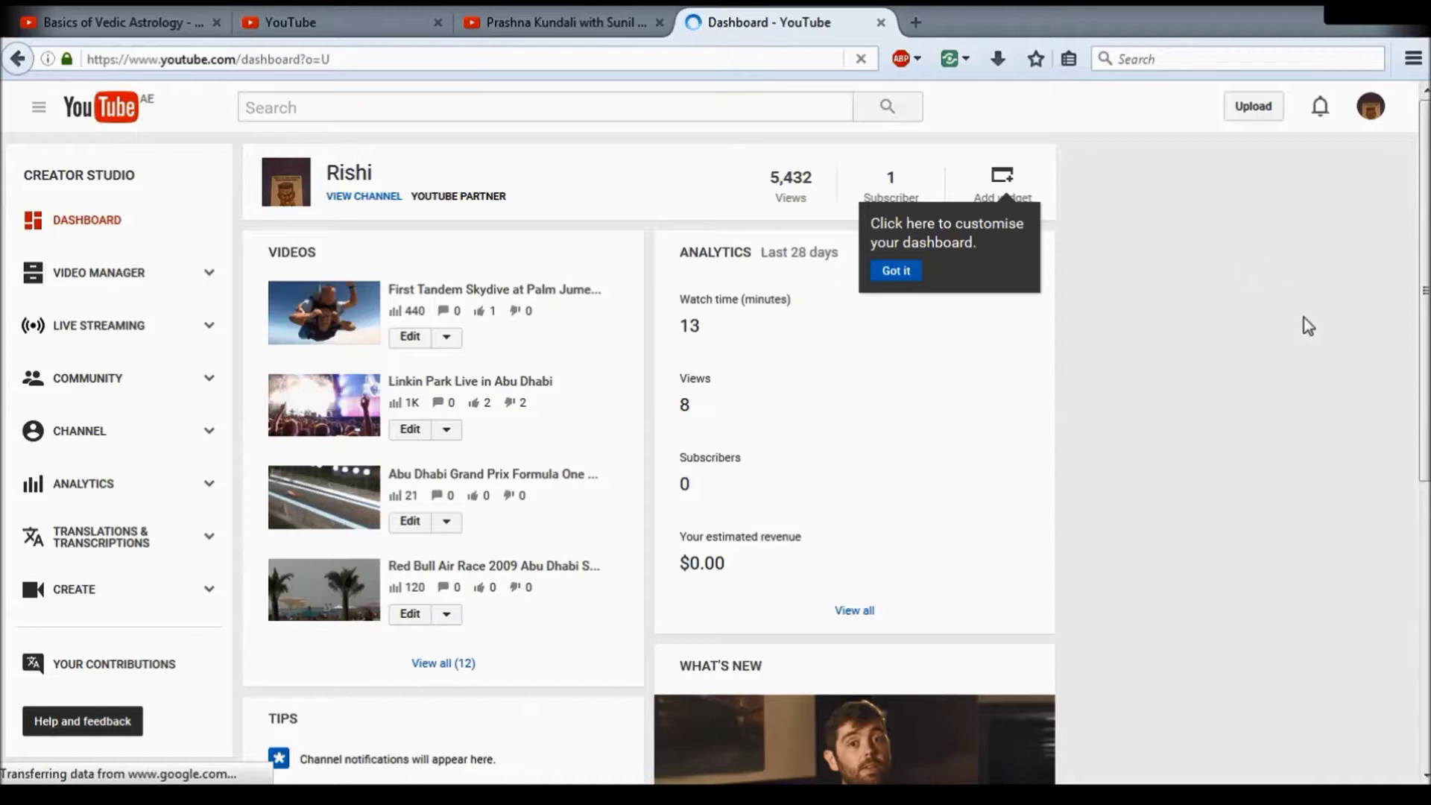
pyautogui.click(74, 674)
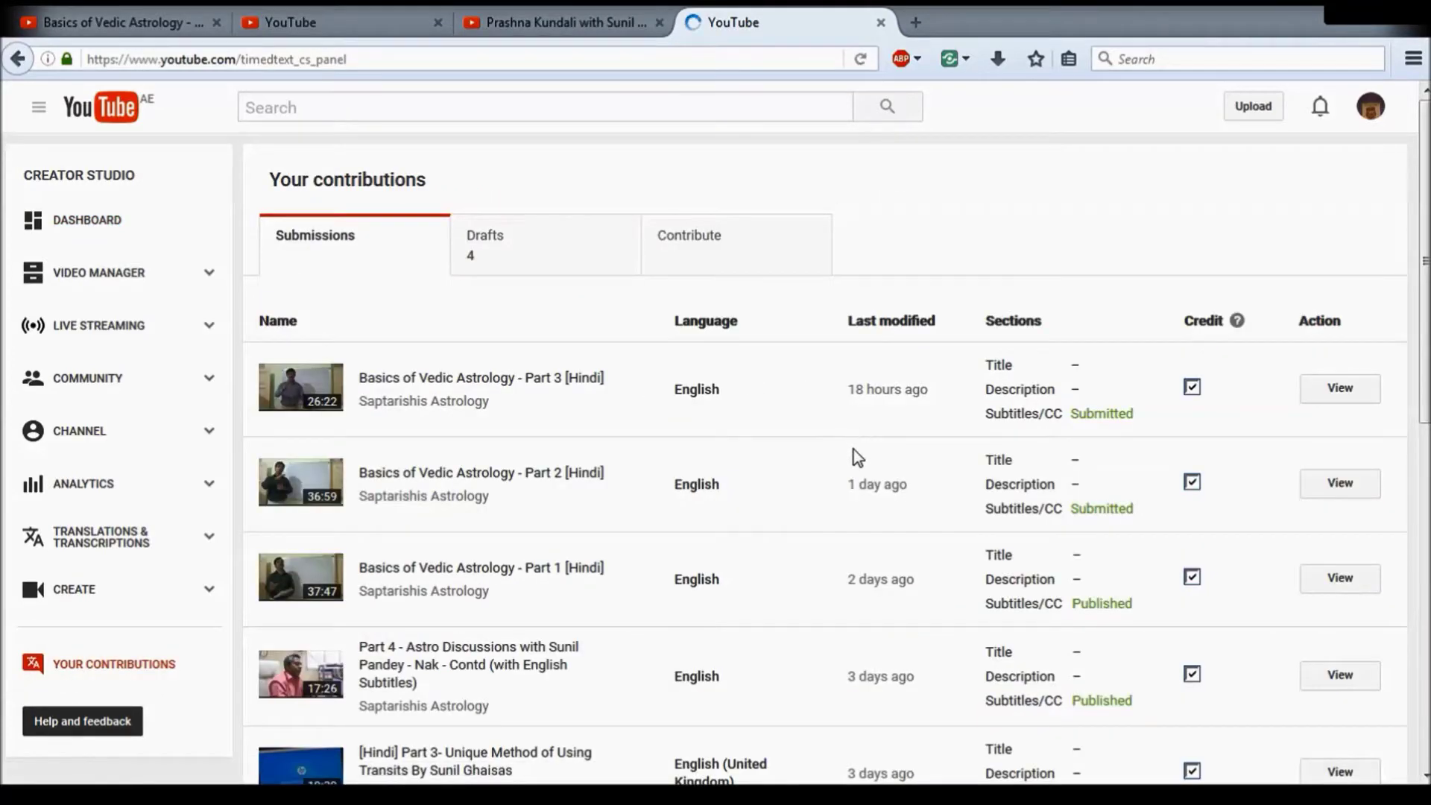
# - Look through the submitted contributions, checking each video's language, subtitle status and credit setting
pyautogui.middleClick(858, 458)
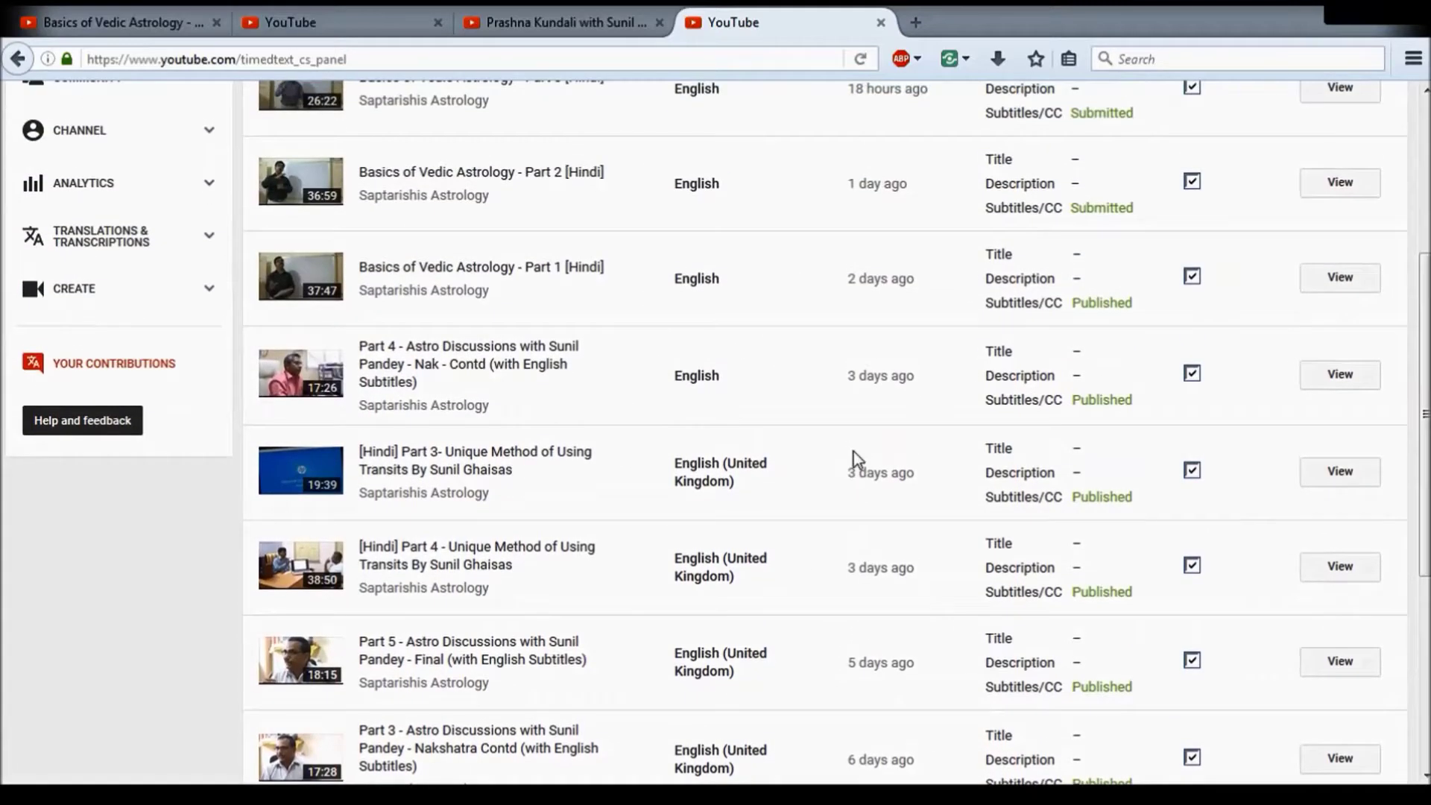
pyautogui.moveTo(853, 452); pyautogui.dragTo(1100, 423)
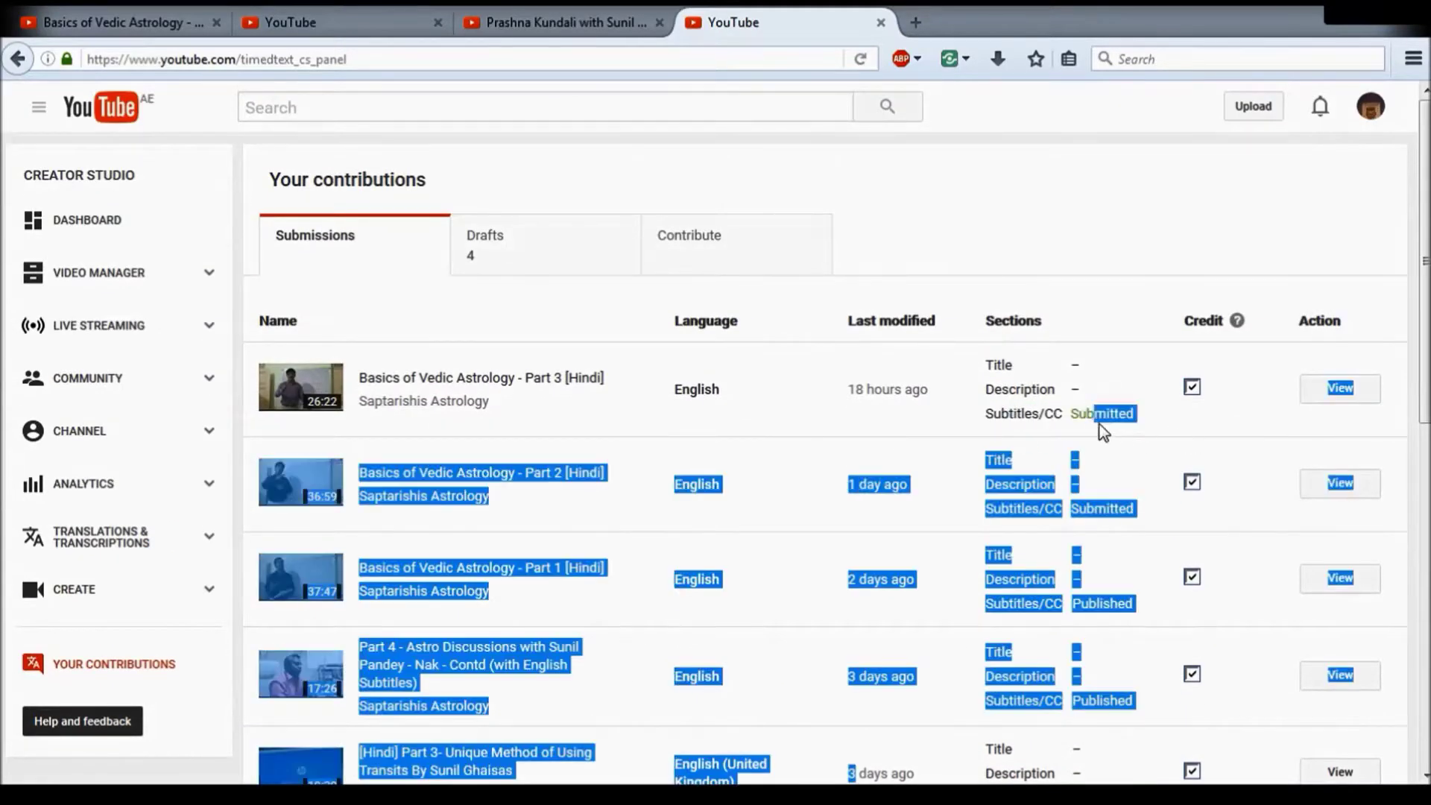
pyautogui.click(1099, 424)
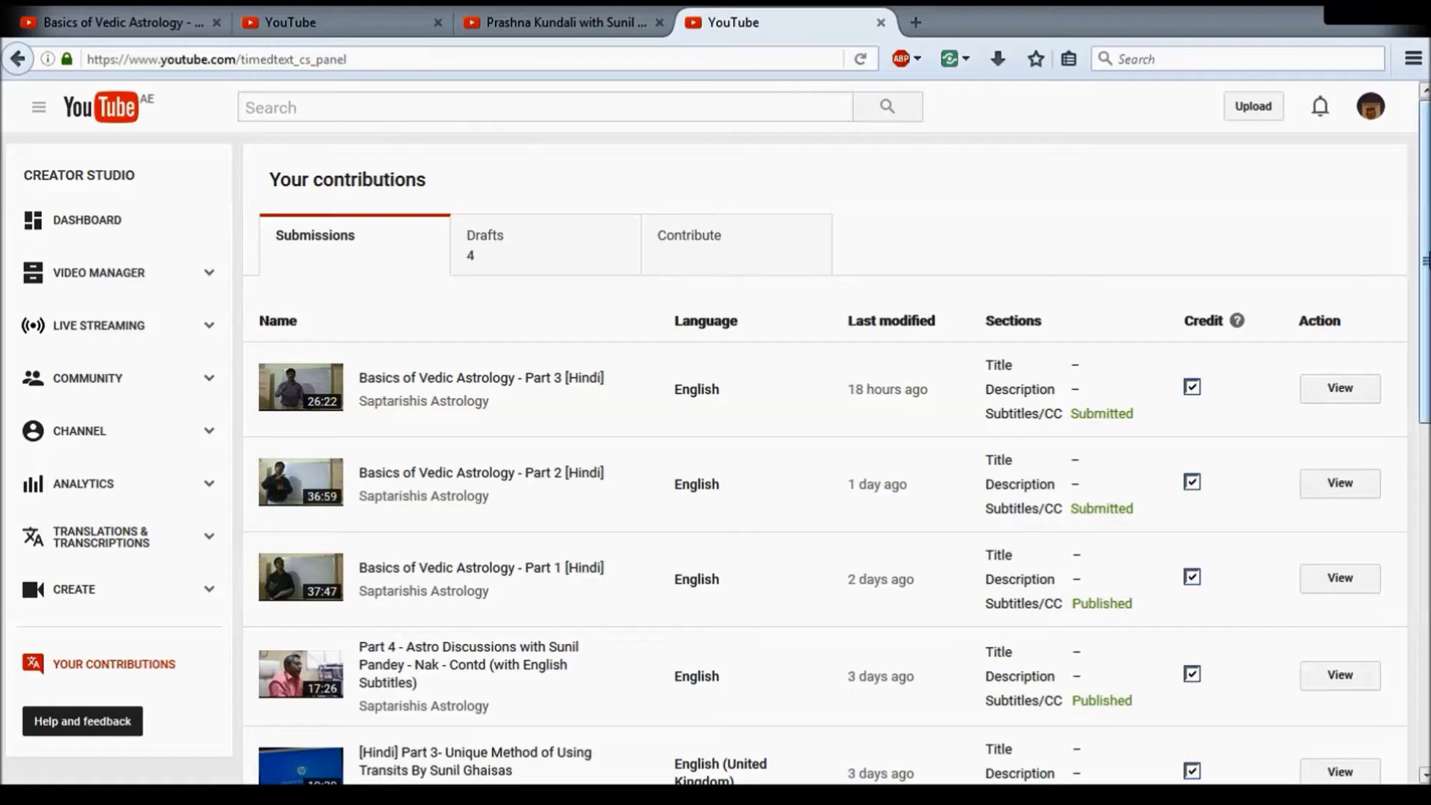
pyautogui.scroll(-5, 1406, 440)
pyautogui.scroll(4, 1405, 418)
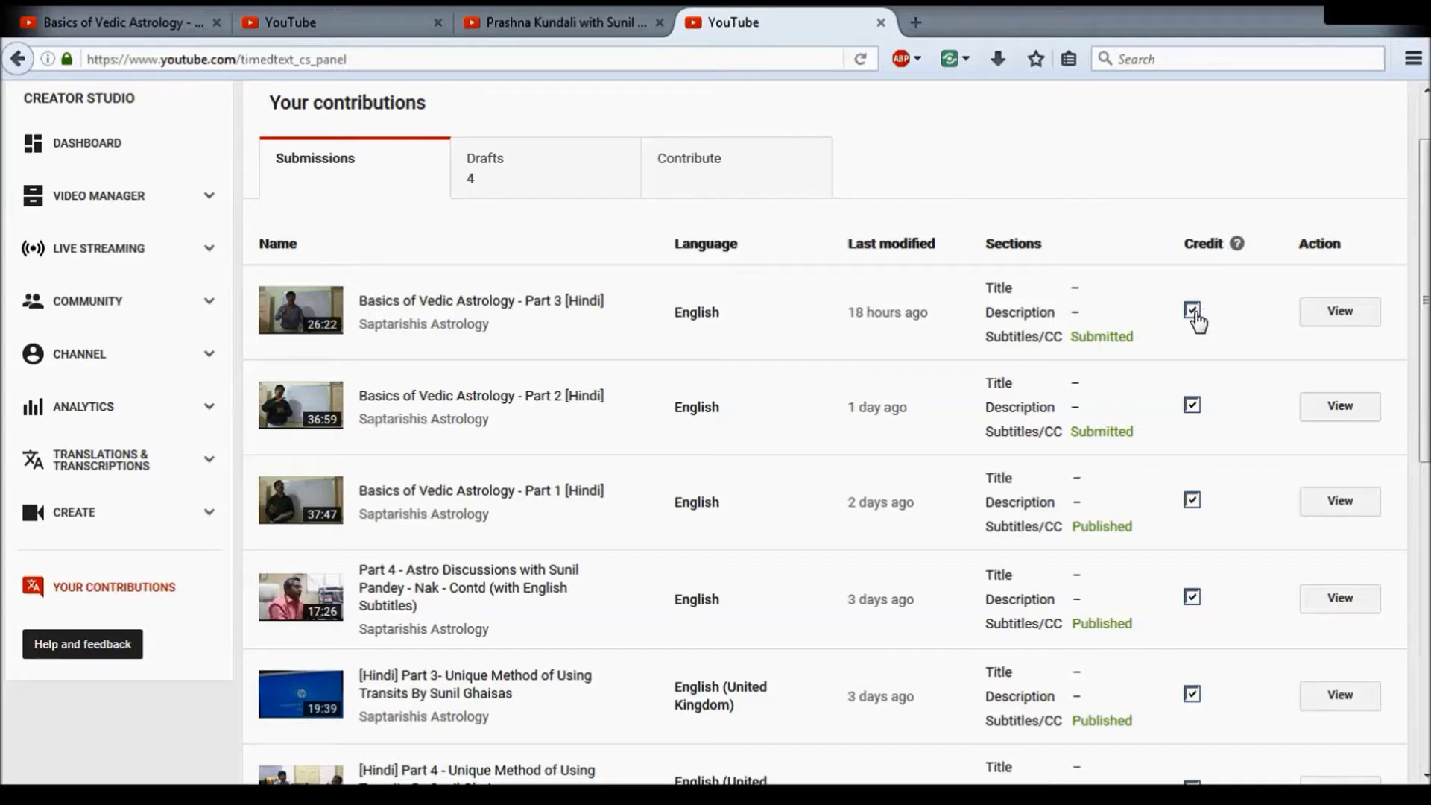
# - Open the Prashna Kundali lecture's English draft from the contribution drafts and discard its unsubmitted edits
pyautogui.click(511, 166)
pyautogui.click(489, 225)
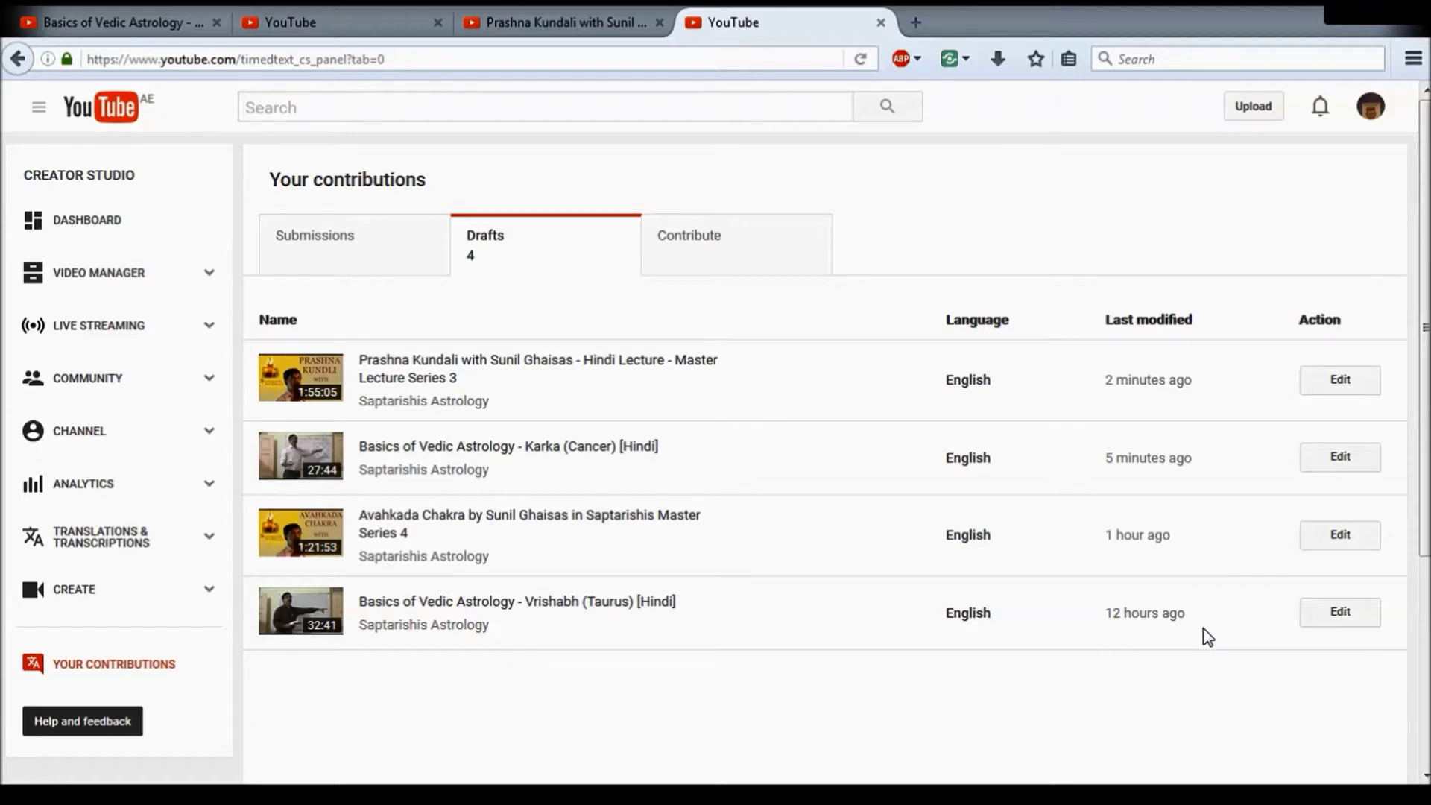
pyautogui.click(1377, 386)
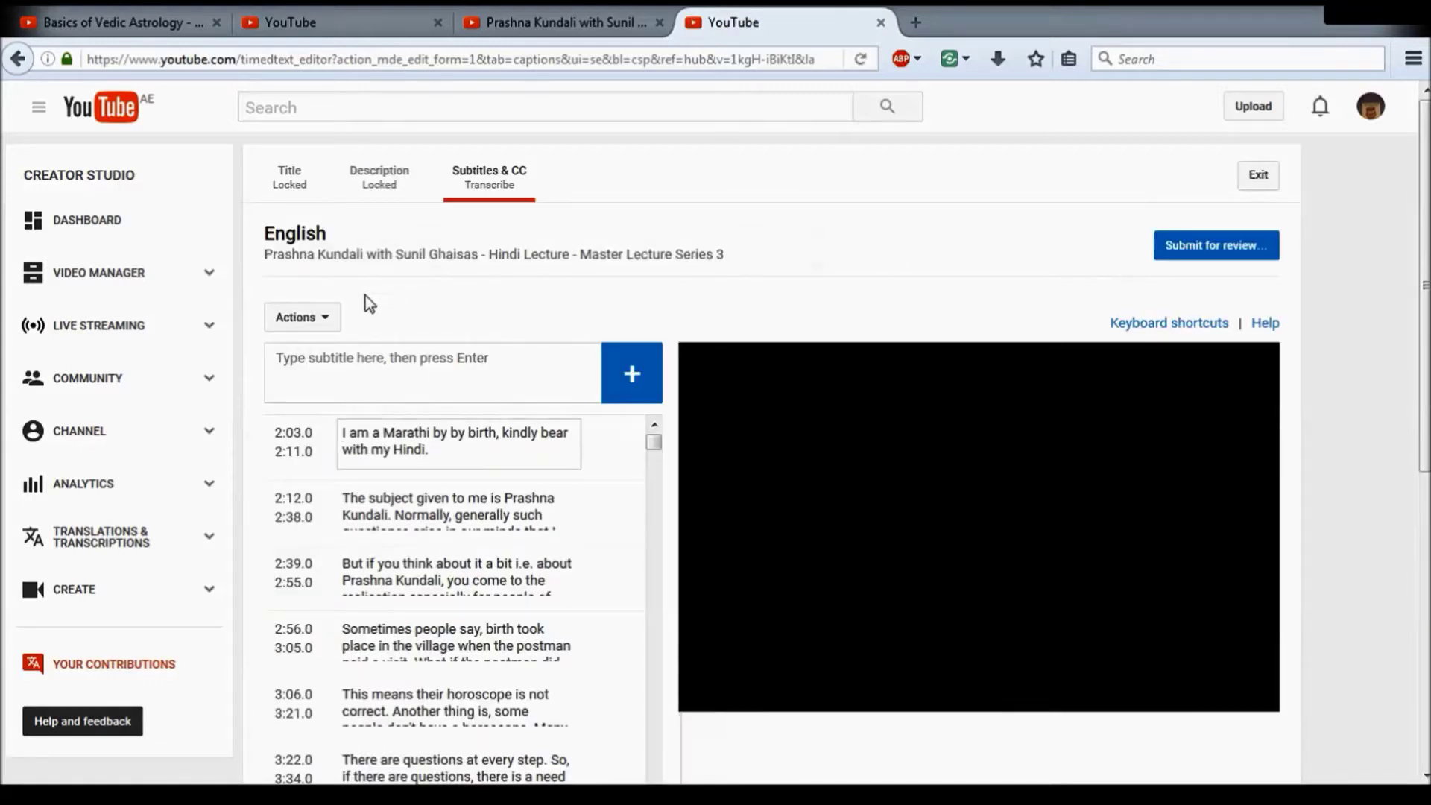
pyautogui.click(328, 318)
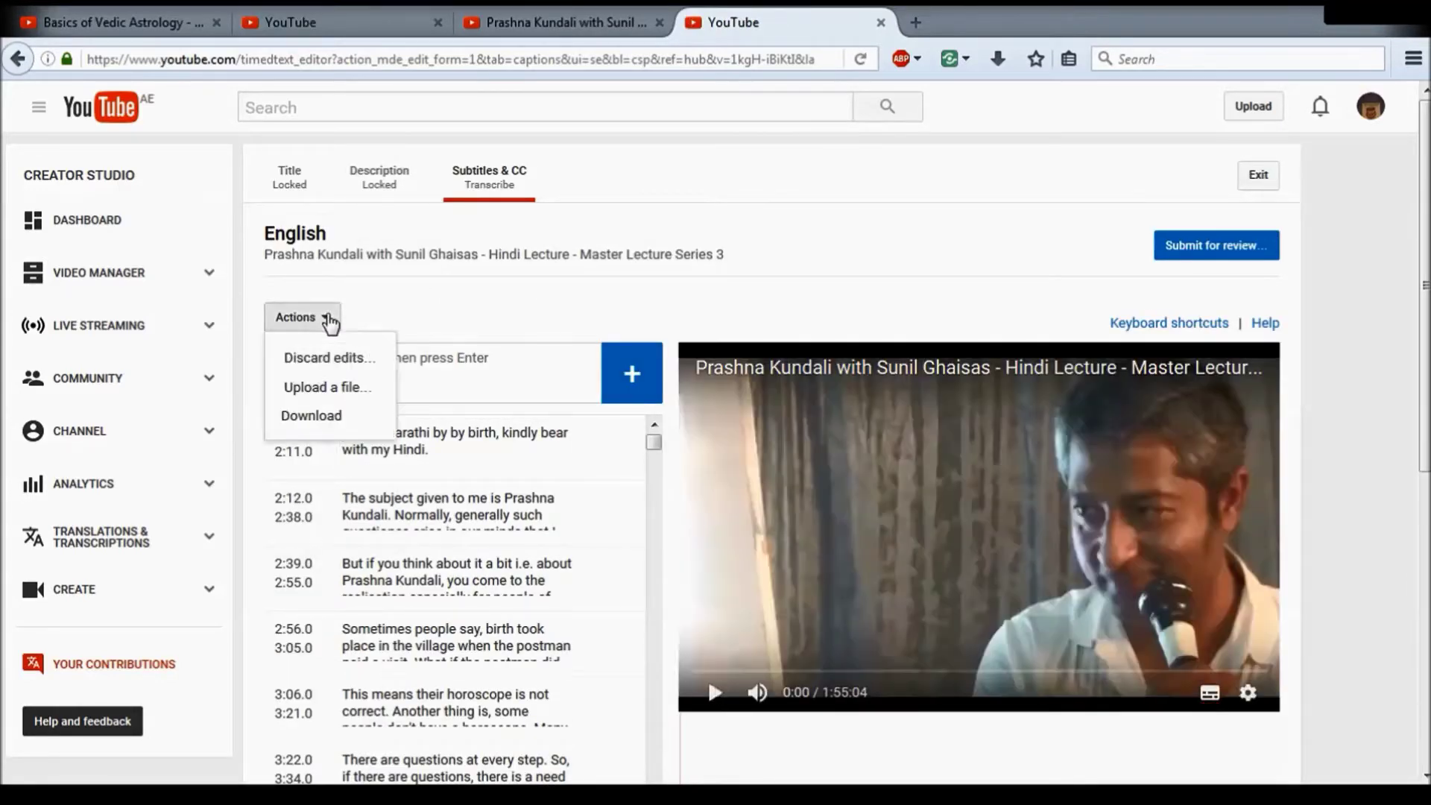
pyautogui.click(343, 362)
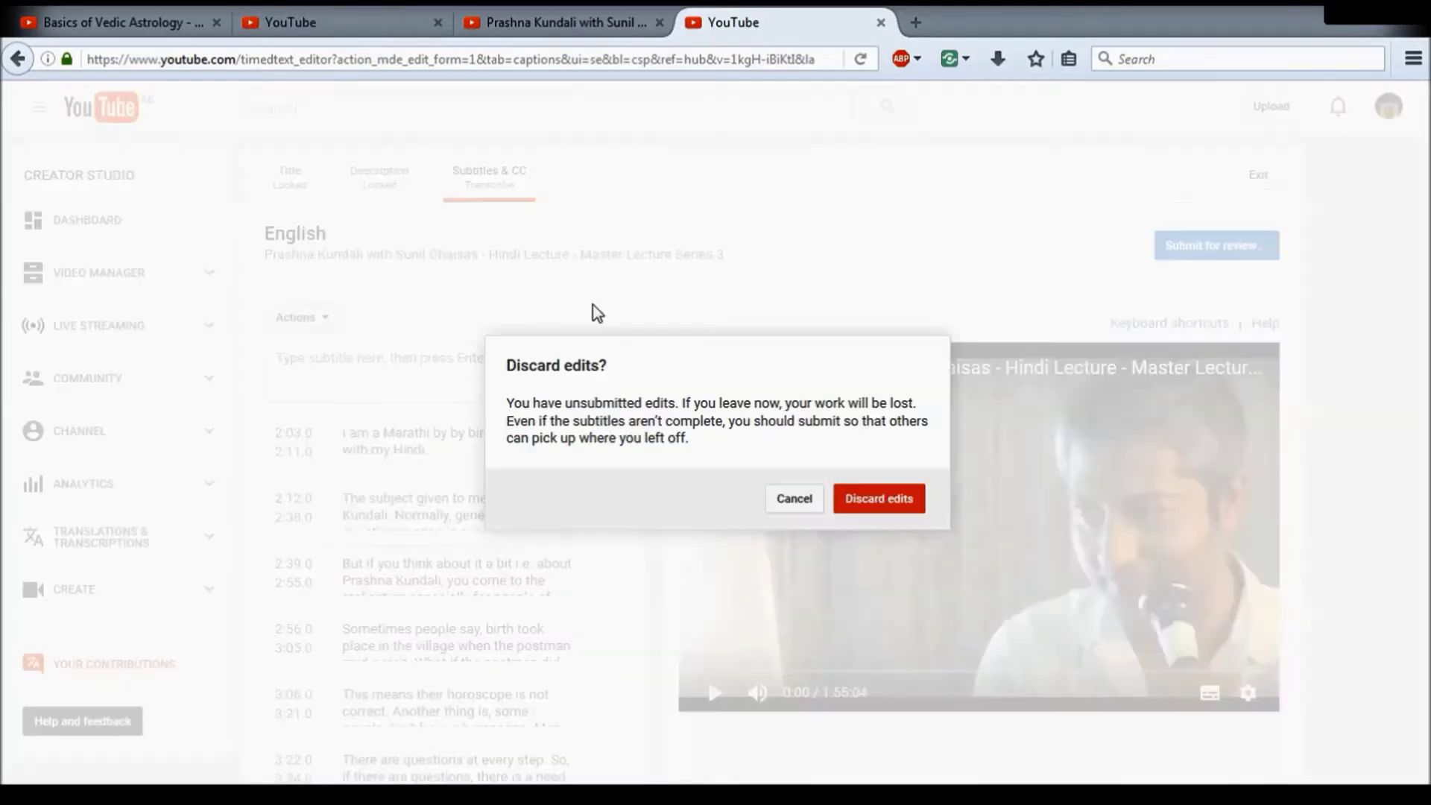
pyautogui.click(897, 506)
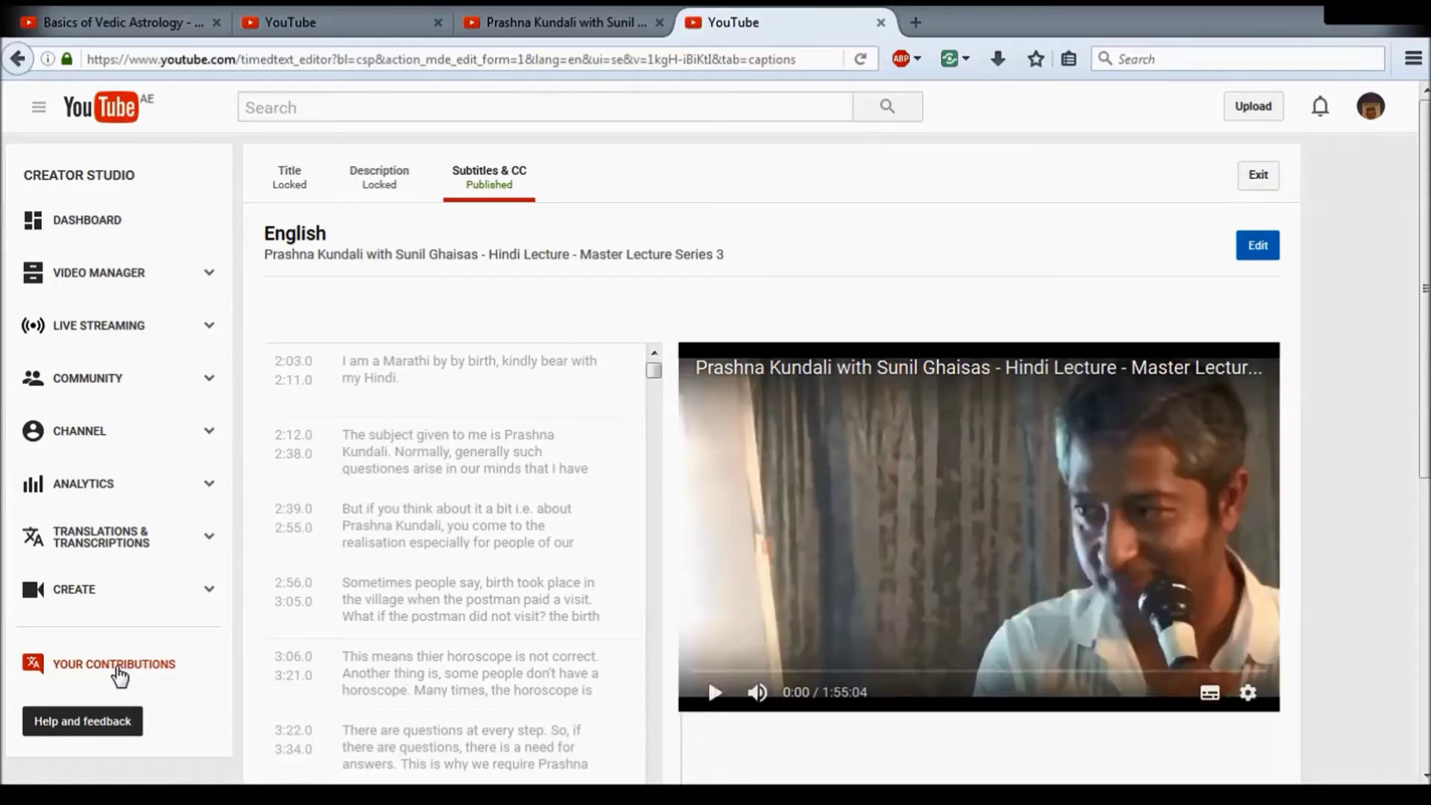
# - Return to the contributions page, check the remaining drafts, and go back to the submissions list
pyautogui.click(117, 671)
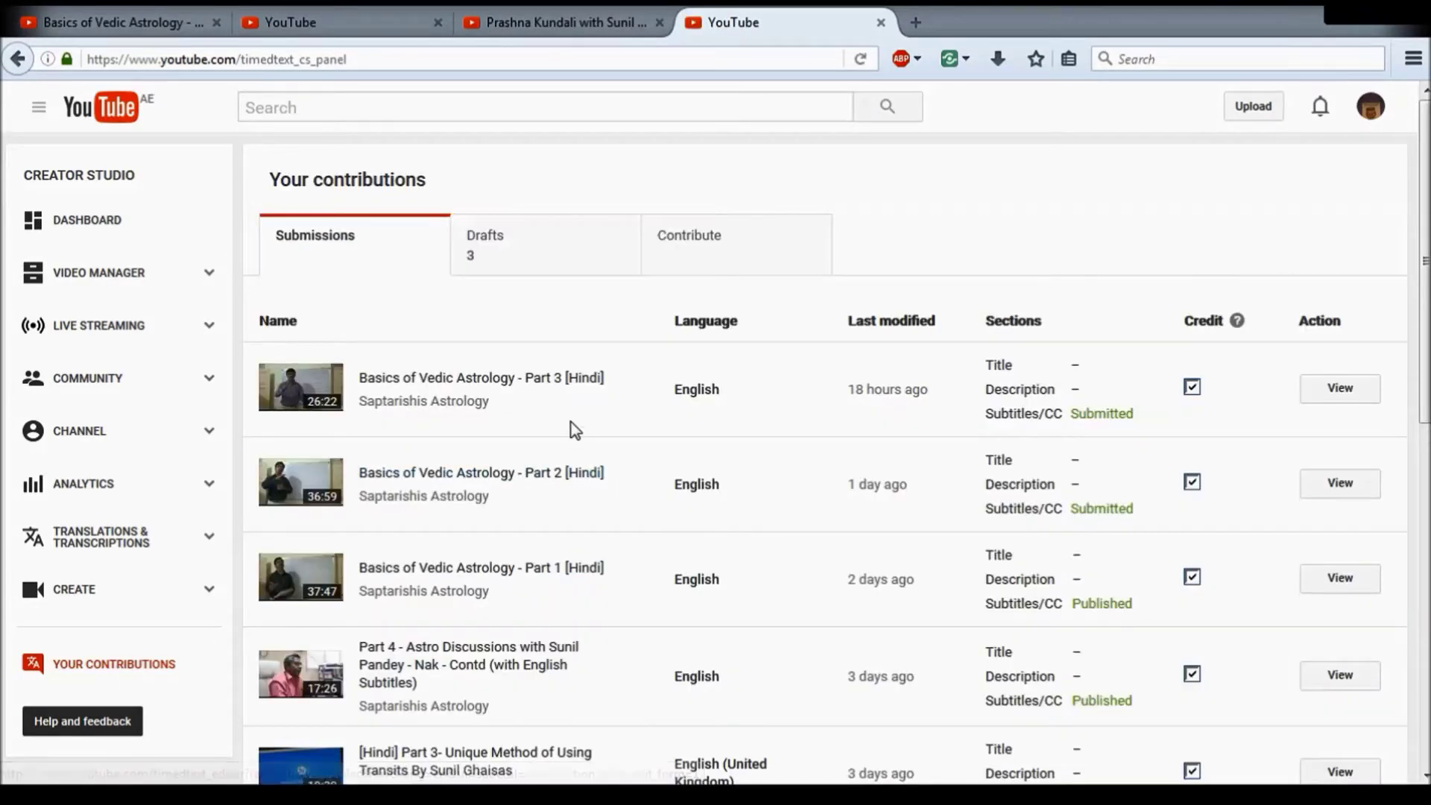
pyautogui.click(540, 273)
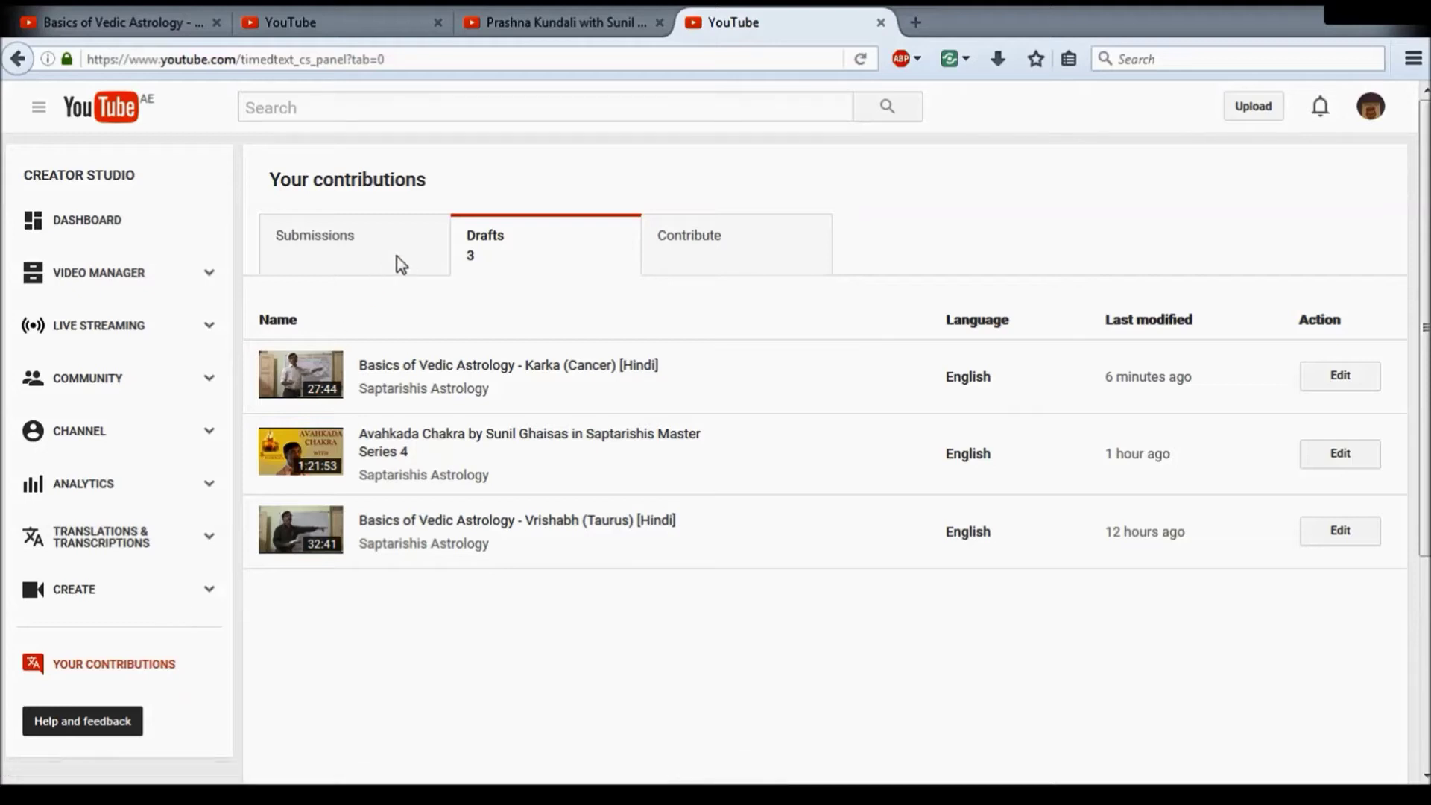
pyautogui.click(324, 241)
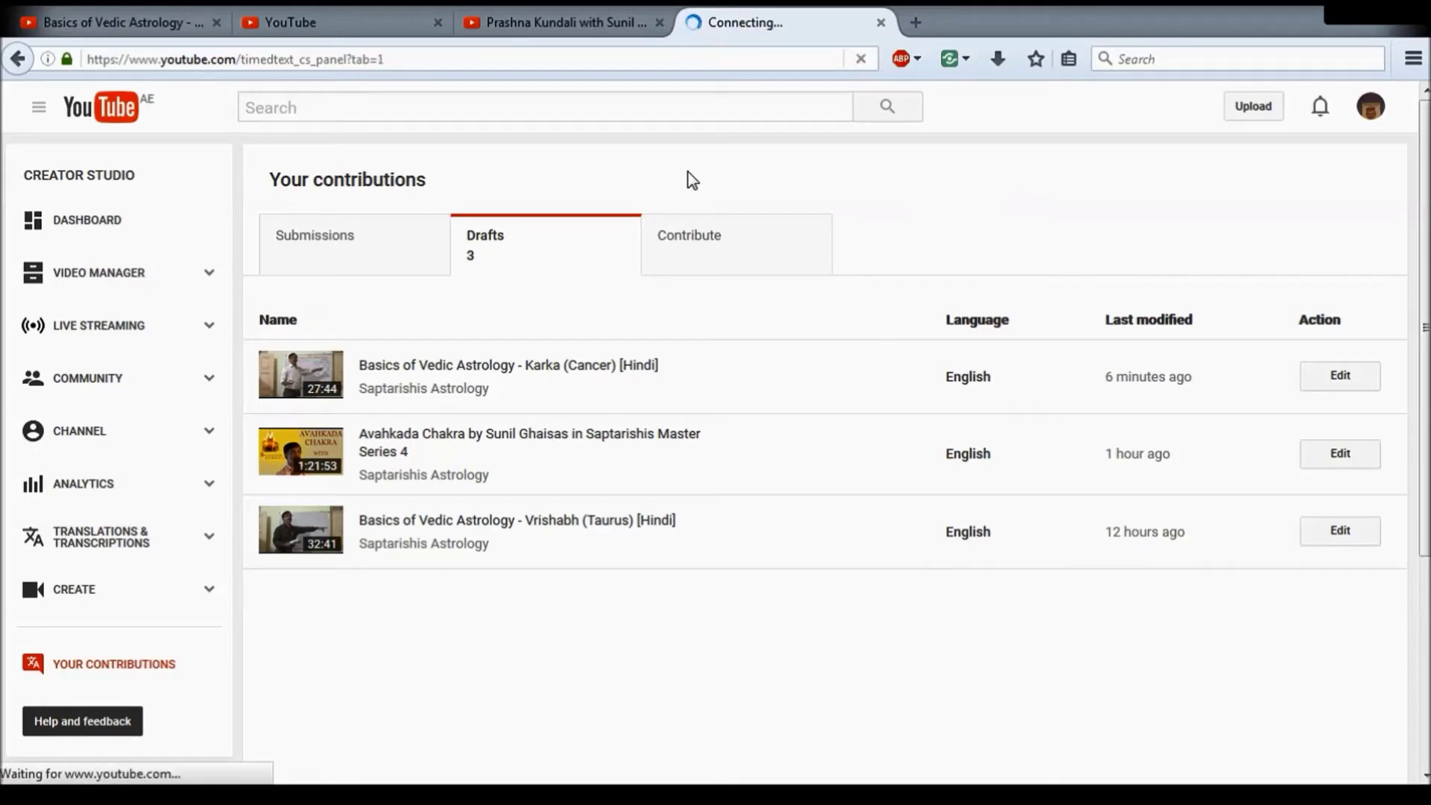